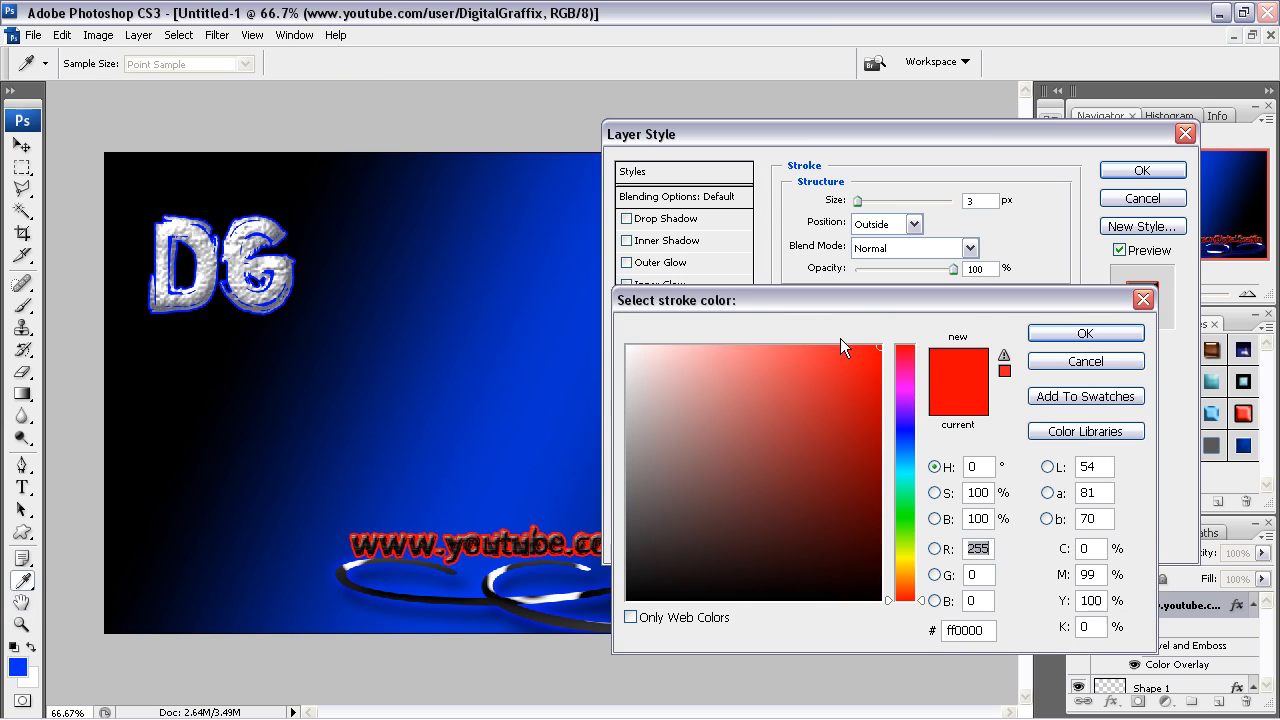
Step: Try colouring the URL text's stroke blue, 0006ff
{"action": "left_click", "coordinate": [899, 431]}
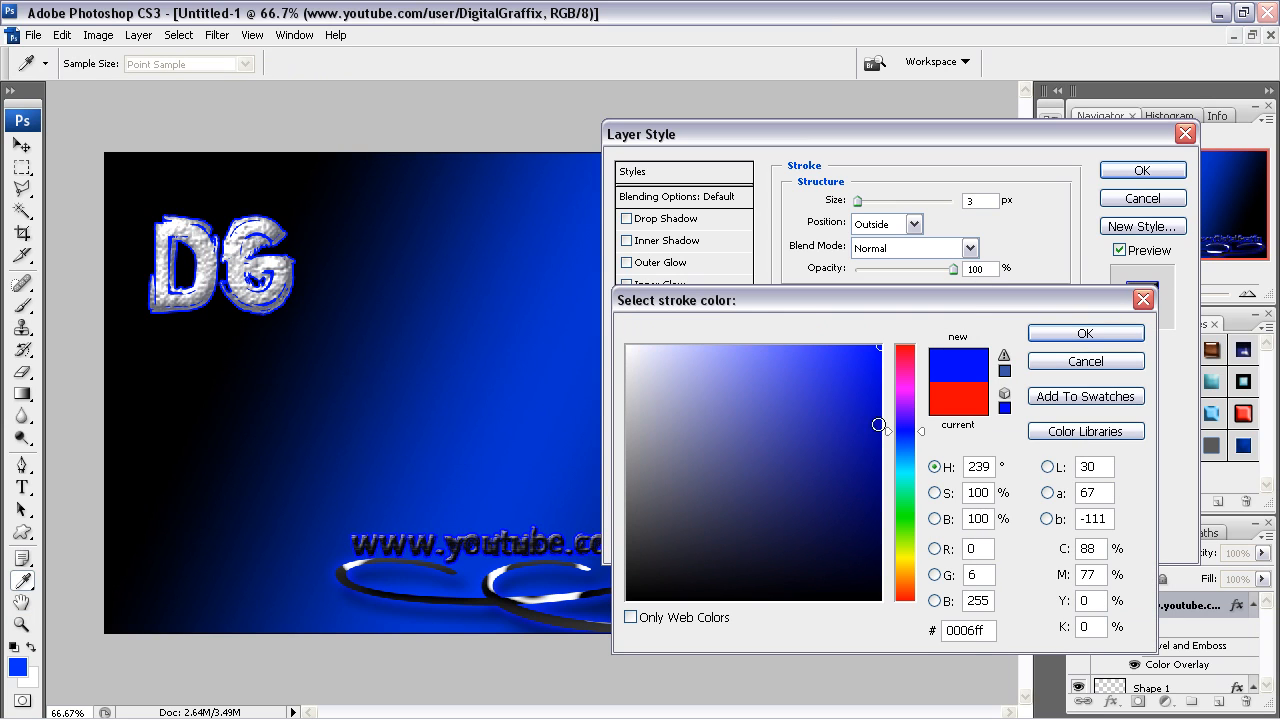
{"action": "mouse_move", "coordinate": [911, 303]}
{"action": "left_mouse_down"}
{"action": "mouse_move", "coordinate": [1038, 300]}
{"action": "mouse_move", "coordinate": [441, 147]}
{"action": "left_mouse_up"}
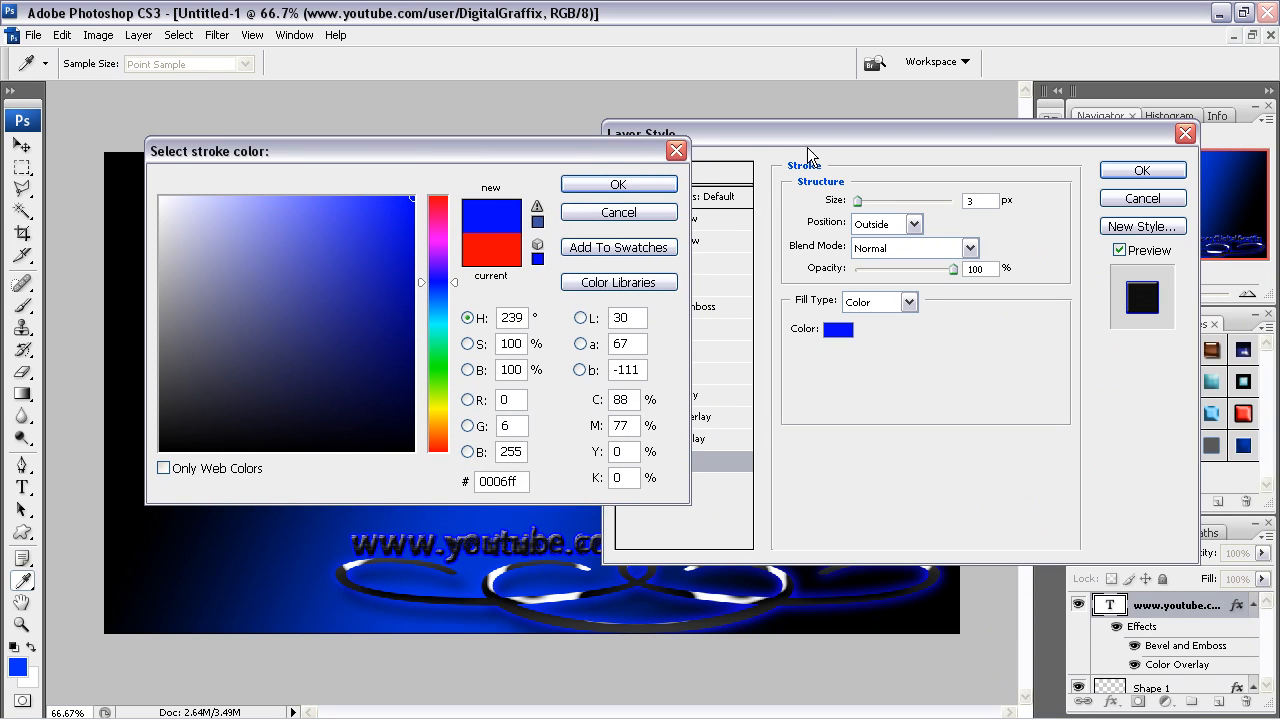
{"action": "left_click", "coordinate": [652, 186]}
{"action": "left_click_drag", "start_coordinate": [812, 138], "coordinate": [388, 78]}
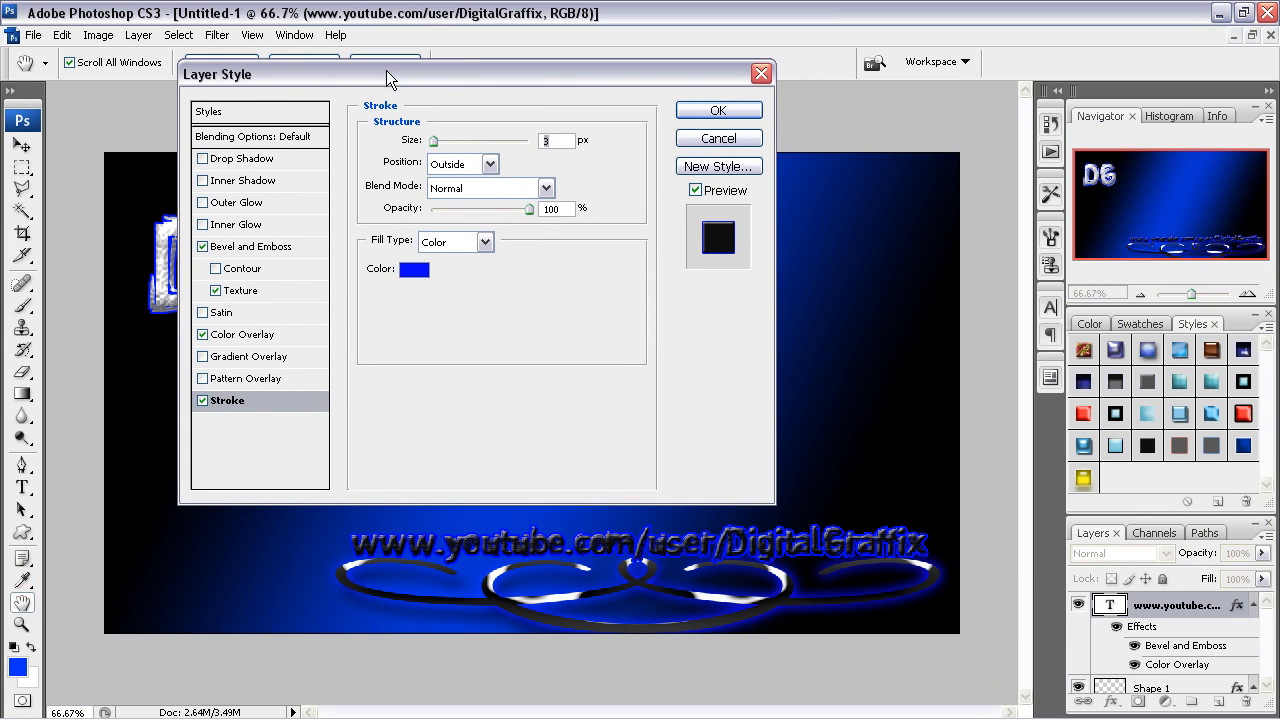
Step: Remove the URL text's stroke and give the text a saturated blue outer glow instead
{"action": "left_click", "coordinate": [202, 400]}
{"action": "left_click", "coordinate": [210, 204]}
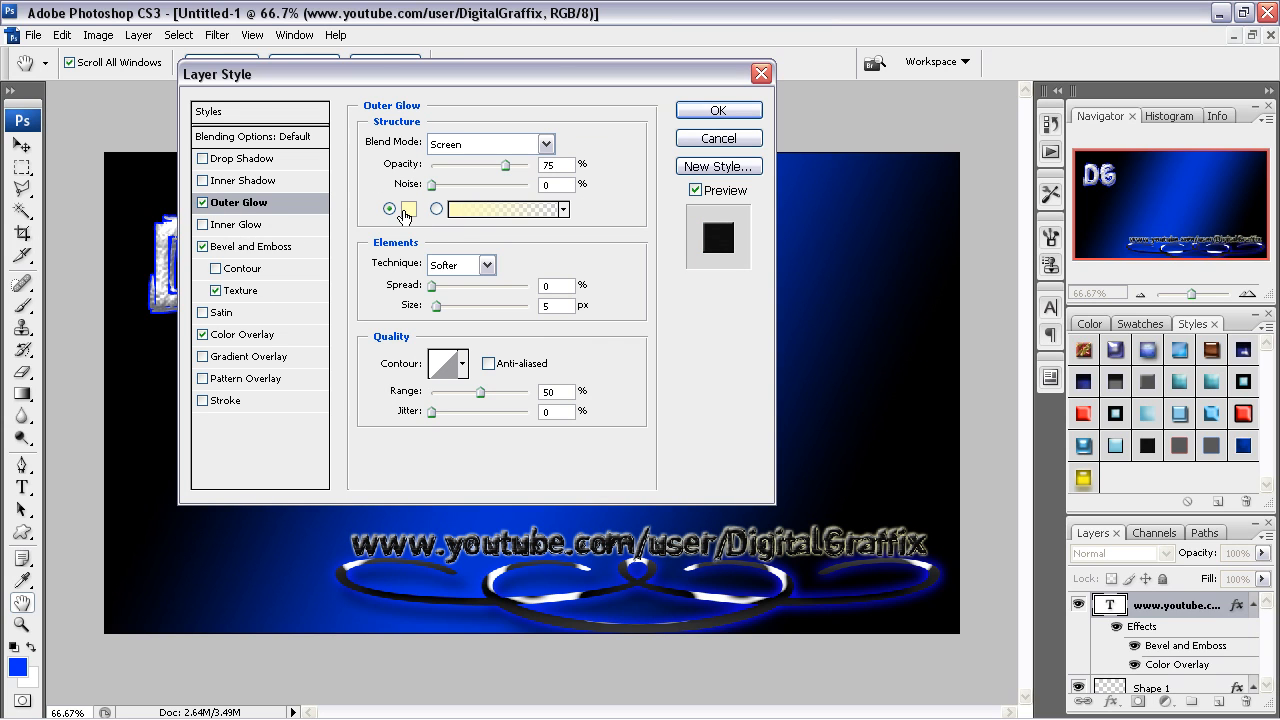
{"action": "left_click", "coordinate": [407, 210]}
{"action": "left_click", "coordinate": [428, 285]}
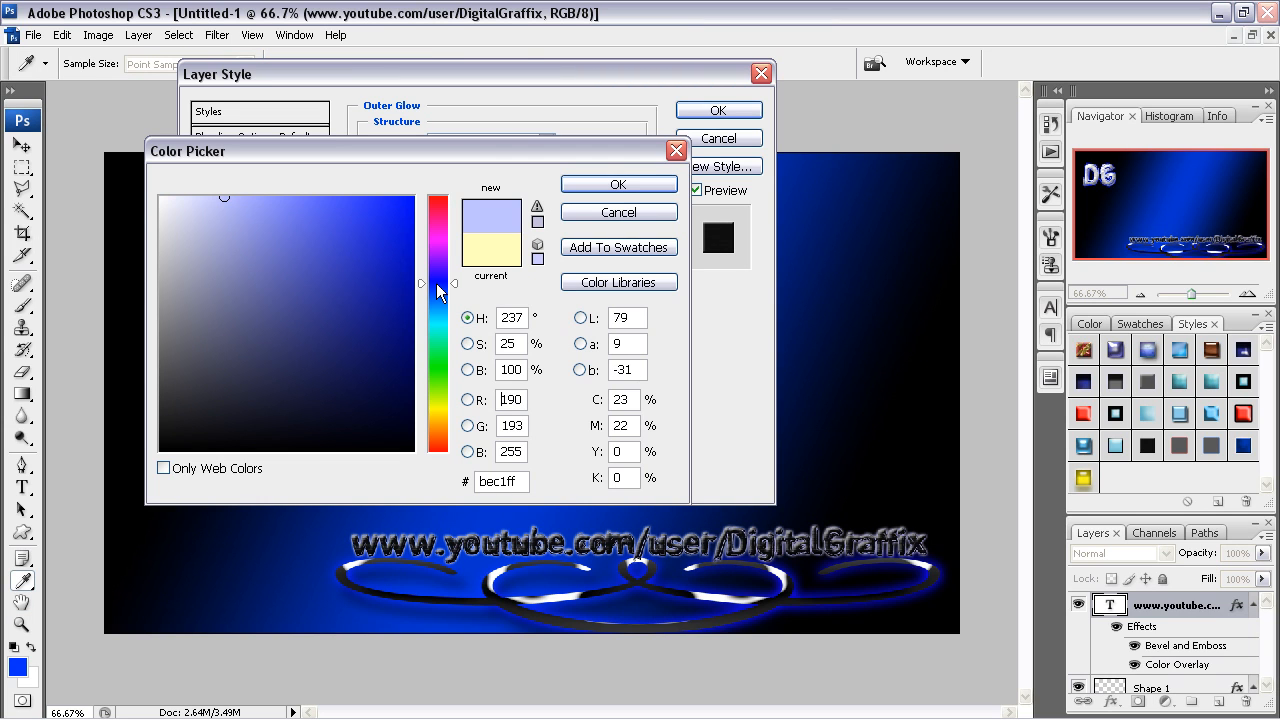
{"action": "left_click", "coordinate": [398, 202]}
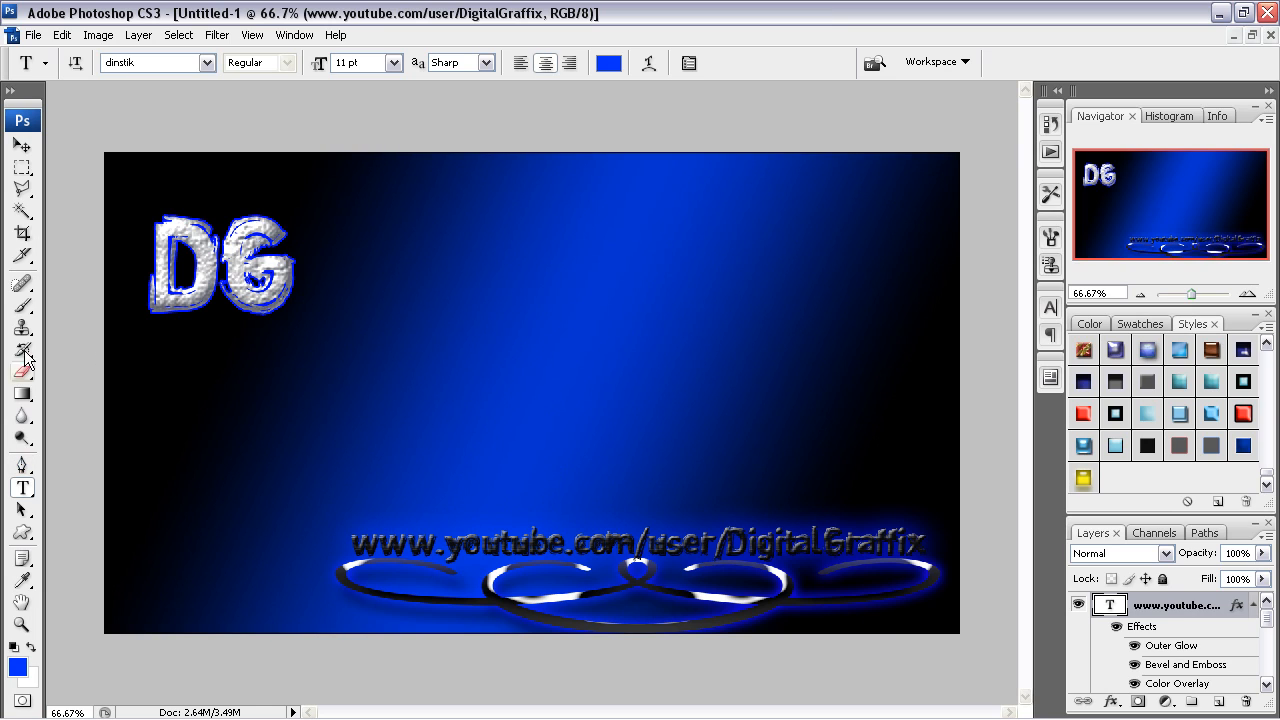
Step: Activate the Brush tool and browse the brush presets for a decorative shape
{"action": "left_click", "coordinate": [24, 308]}
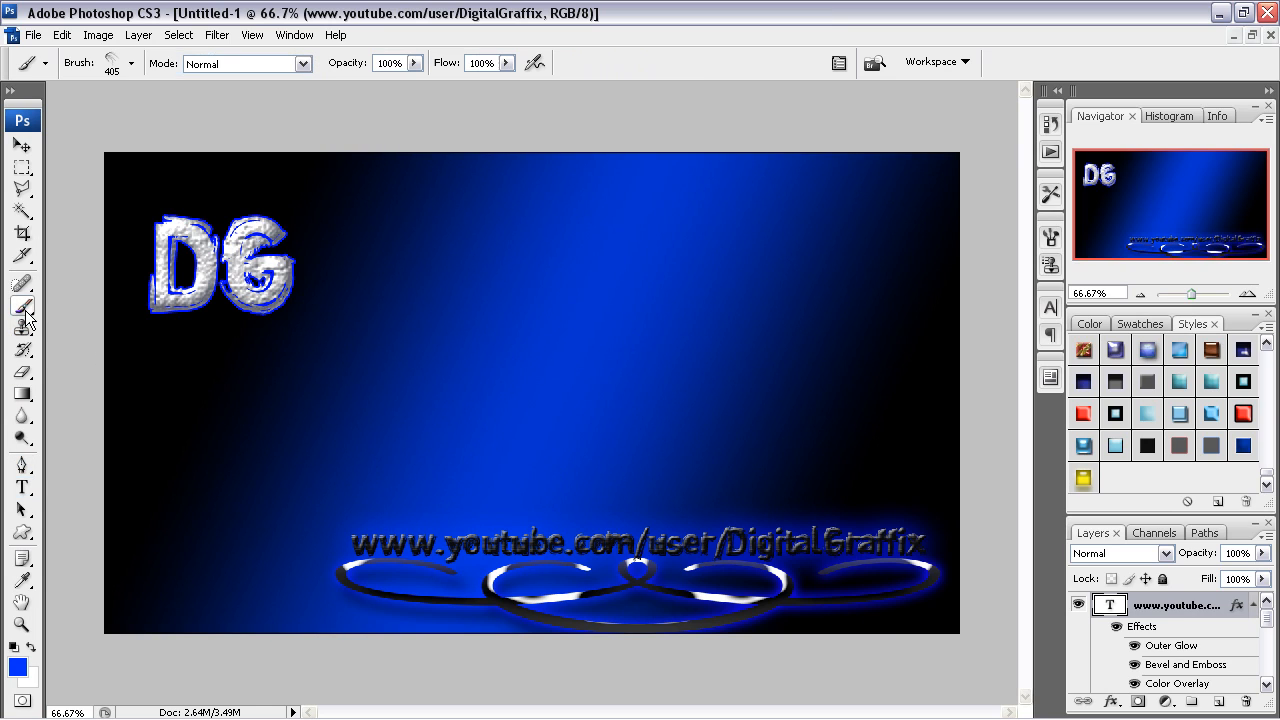
{"action": "left_click", "coordinate": [131, 63]}
{"action": "scroll", "coordinate": [160, 285], "scroll_direction": "down", "scroll_amount": 5}
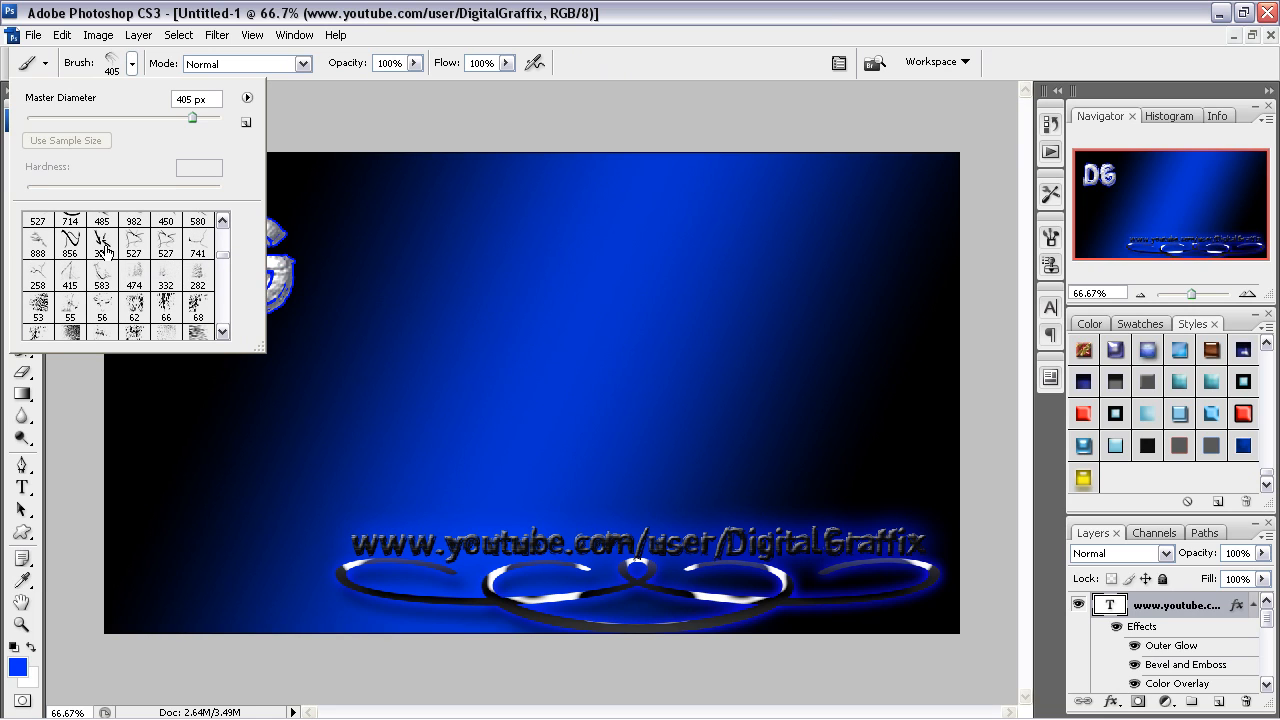
{"action": "scroll", "coordinate": [135, 290], "scroll_direction": "up", "scroll_amount": 4}
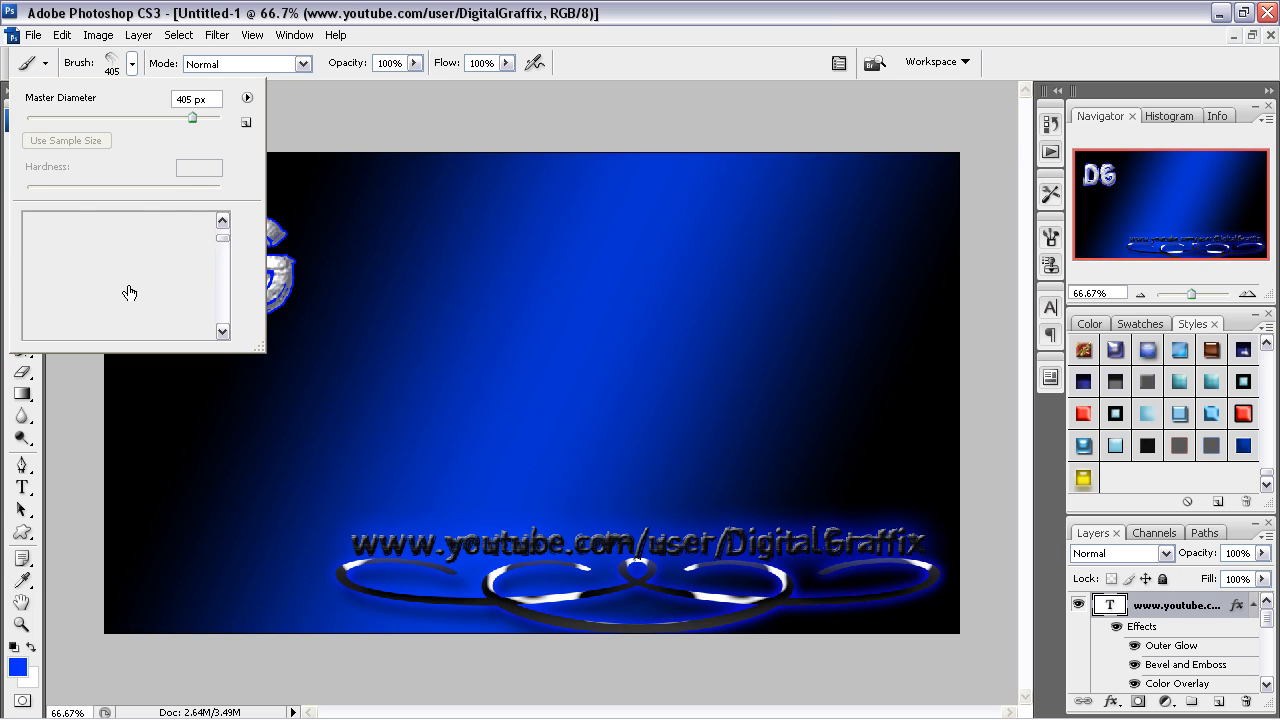
{"action": "scroll", "coordinate": [129, 291], "scroll_direction": "down", "scroll_amount": 3}
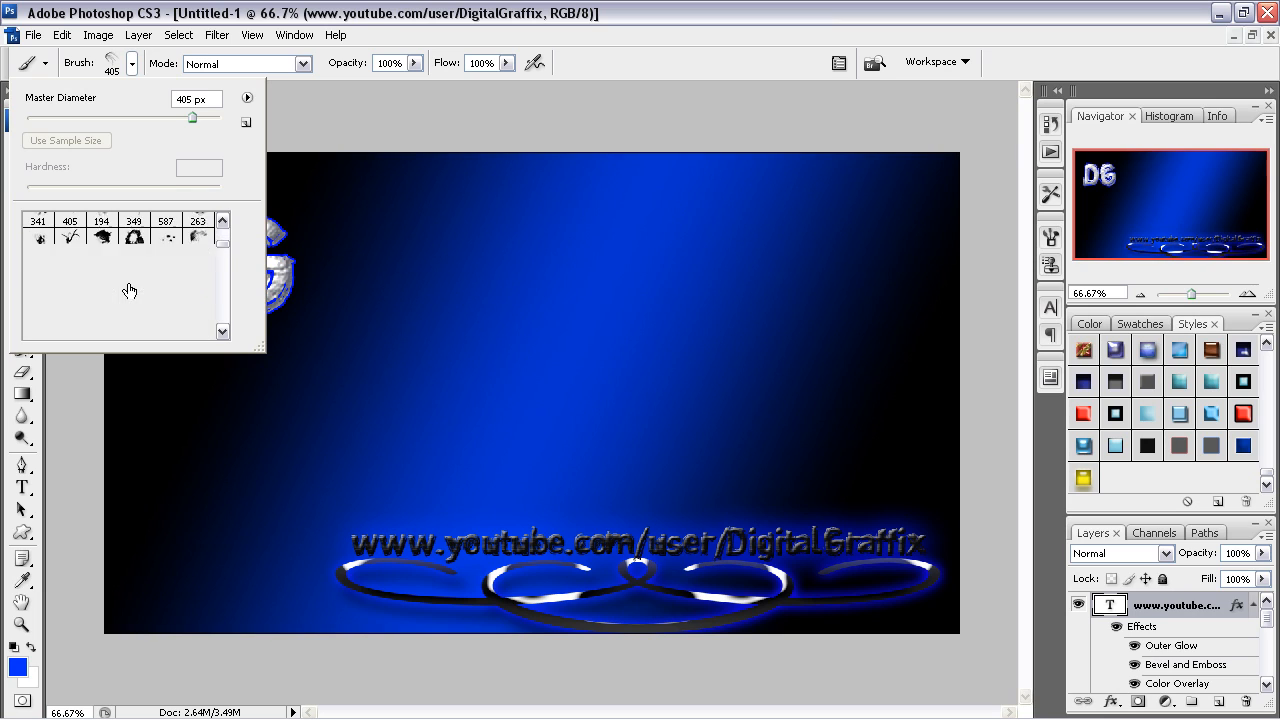
{"action": "scroll", "coordinate": [131, 289], "scroll_direction": "down", "scroll_amount": 2}
{"action": "scroll", "coordinate": [134, 289], "scroll_direction": "down", "scroll_amount": 1}
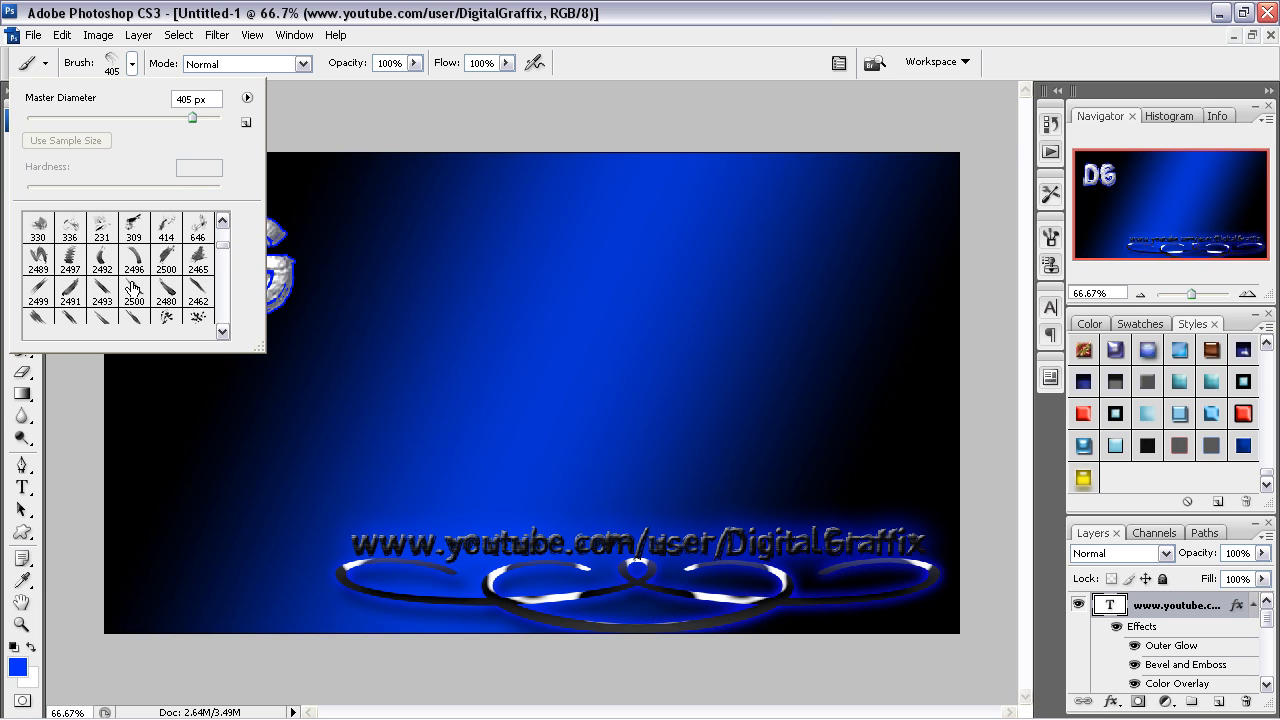
{"action": "scroll", "coordinate": [133, 289], "scroll_direction": "down", "scroll_amount": 3}
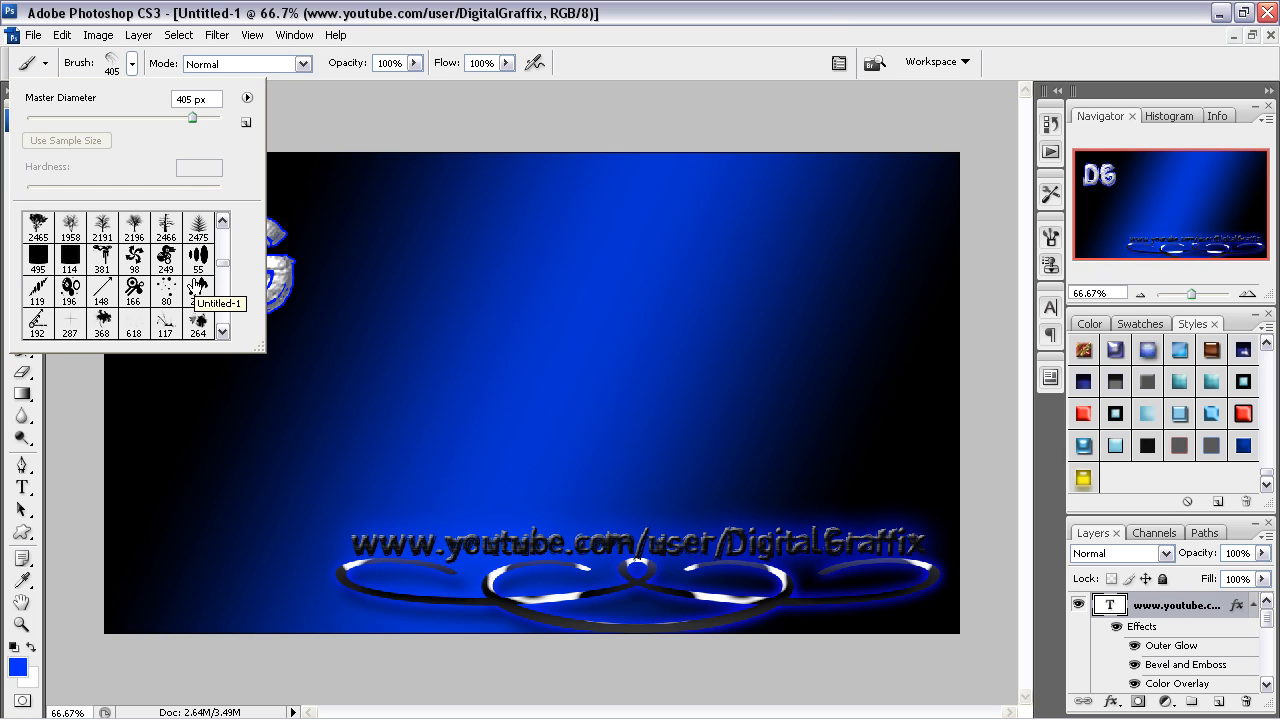
{"action": "scroll", "coordinate": [196, 288], "scroll_direction": "up", "scroll_amount": 1}
{"action": "scroll", "coordinate": [196, 288], "scroll_direction": "up", "scroll_amount": 3}
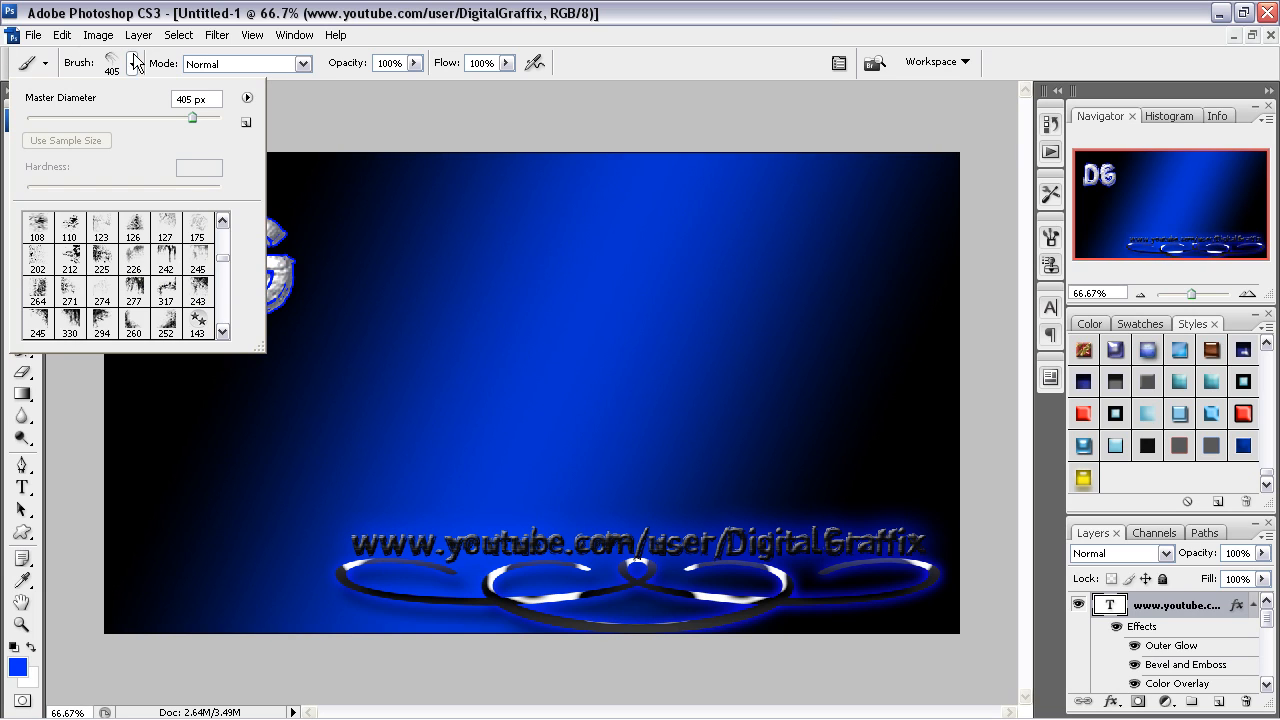
{"action": "left_click", "coordinate": [247, 100]}
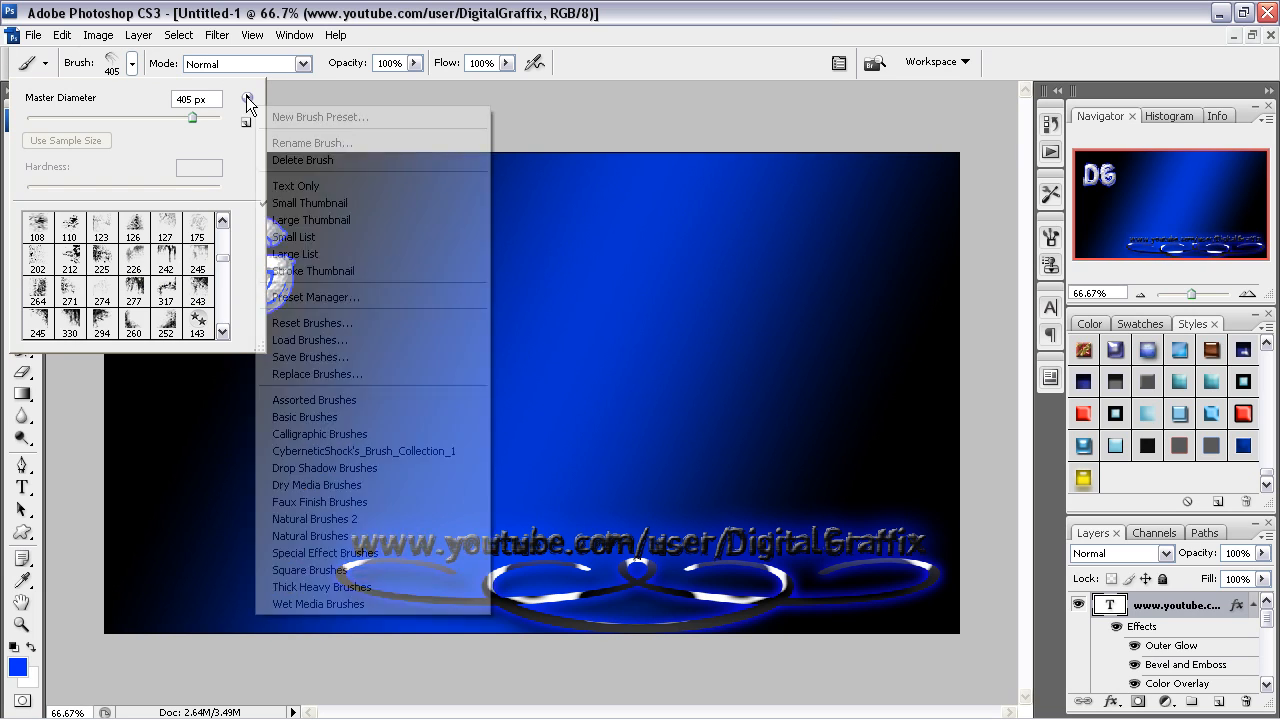
{"action": "left_click", "coordinate": [283, 341]}
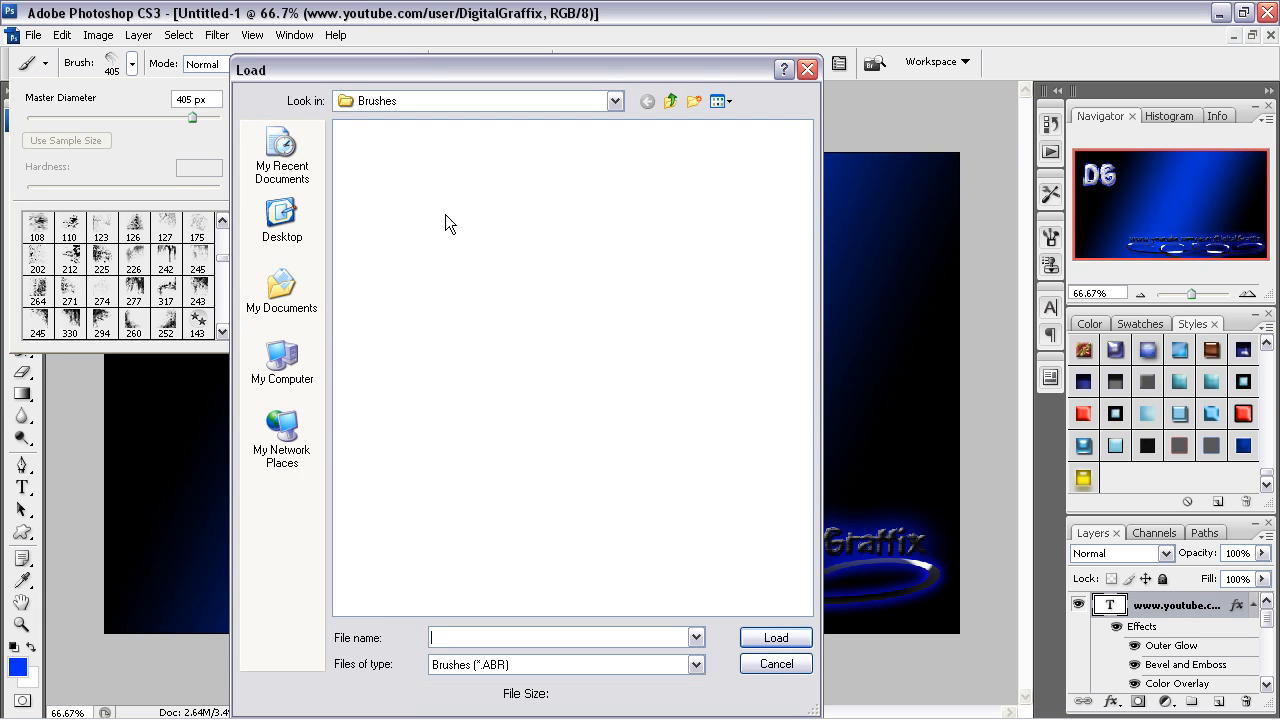
{"action": "left_click", "coordinate": [807, 69]}
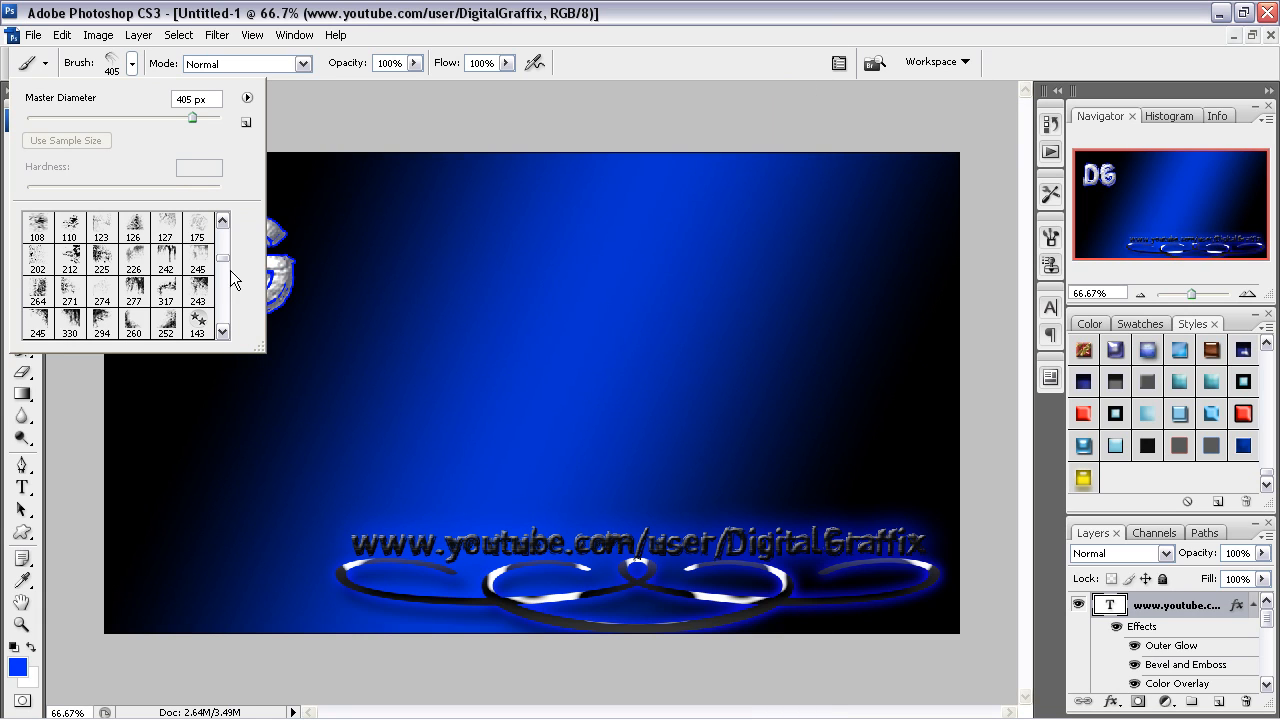
Step: Choose the 560 px feathery curved brush preset and stamp it in blue on a new layer near the canvas centre
{"action": "scroll", "coordinate": [163, 296], "scroll_direction": "down", "scroll_amount": 4}
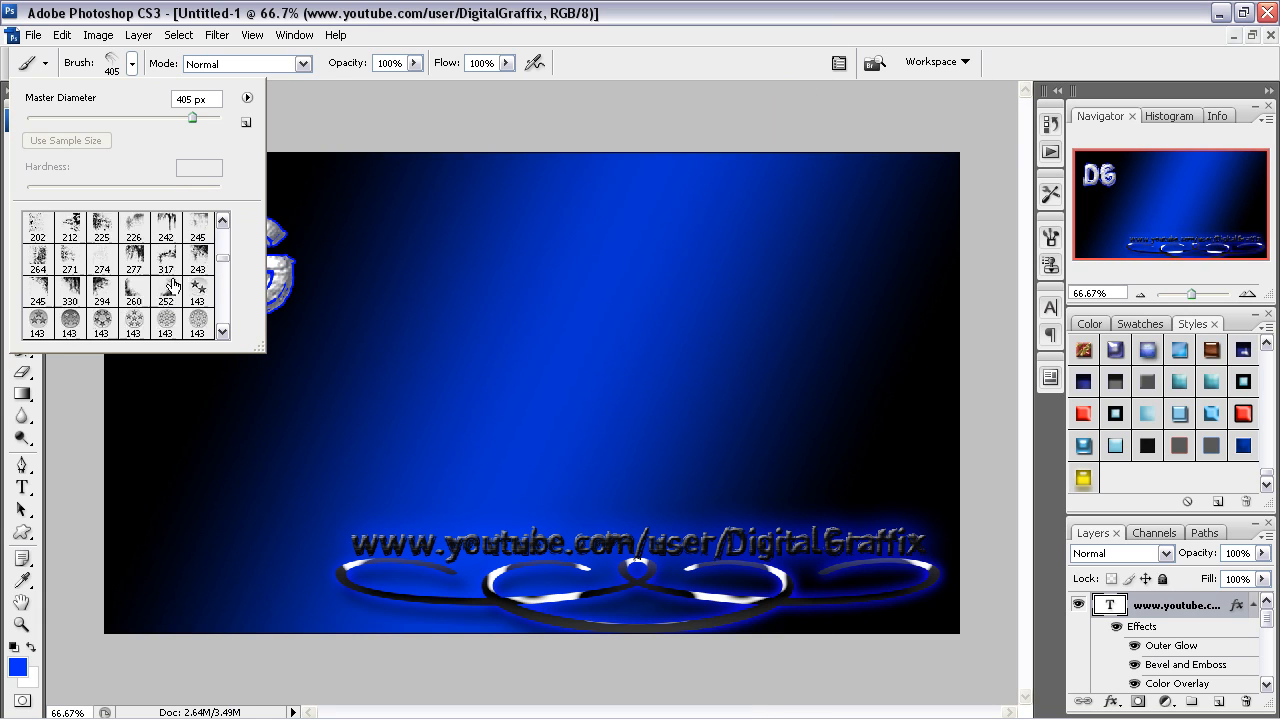
{"action": "scroll", "coordinate": [163, 296], "scroll_direction": "down", "scroll_amount": 2}
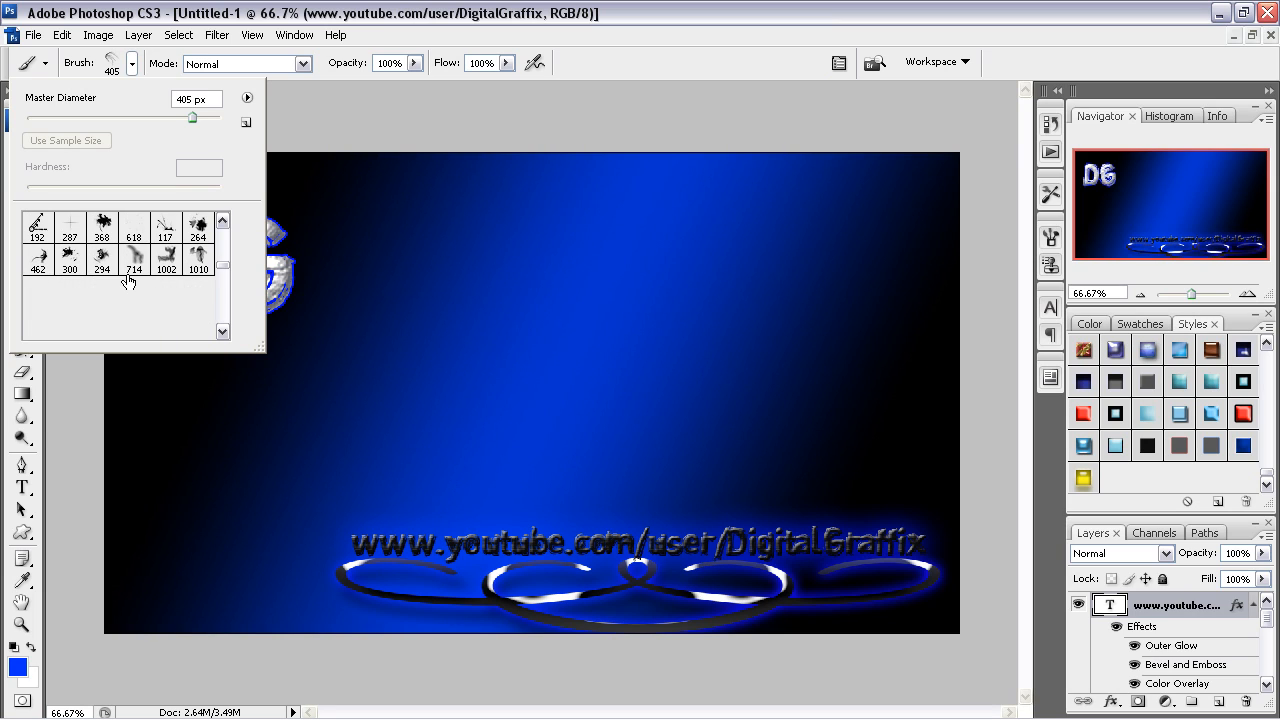
{"action": "scroll", "coordinate": [128, 281], "scroll_direction": "down", "scroll_amount": 5}
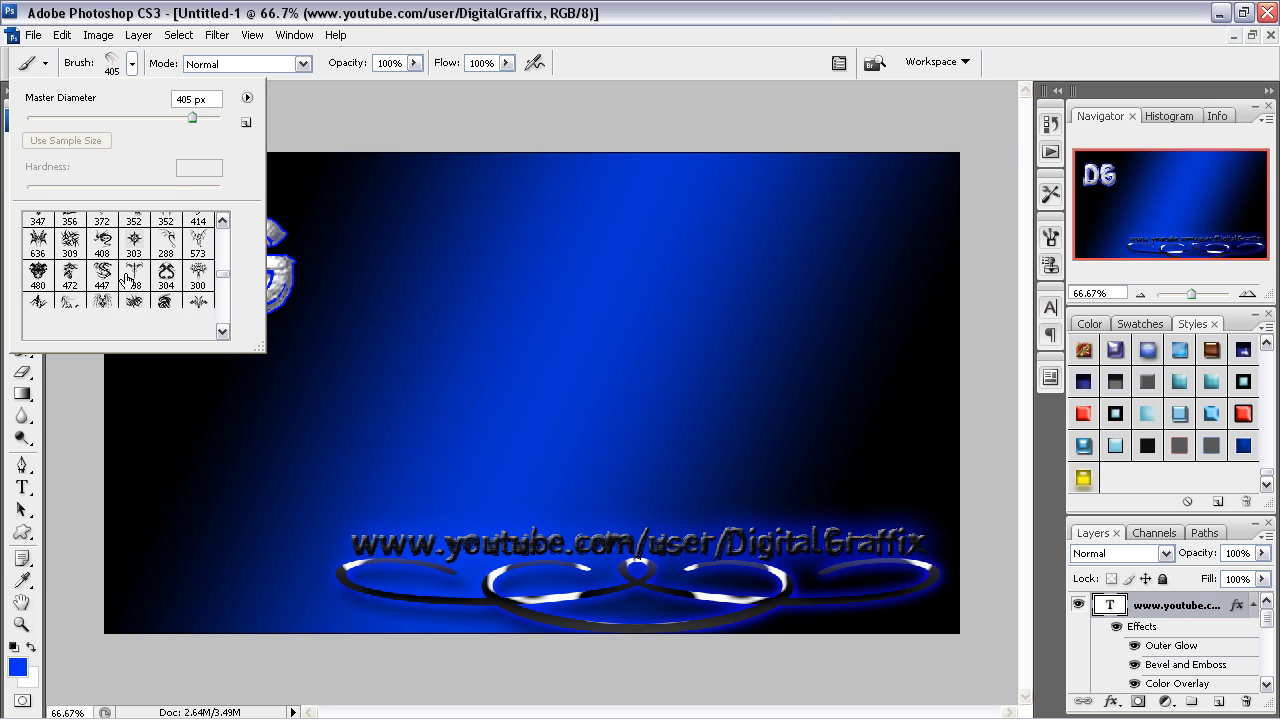
{"action": "scroll", "coordinate": [126, 281], "scroll_direction": "down", "scroll_amount": 1}
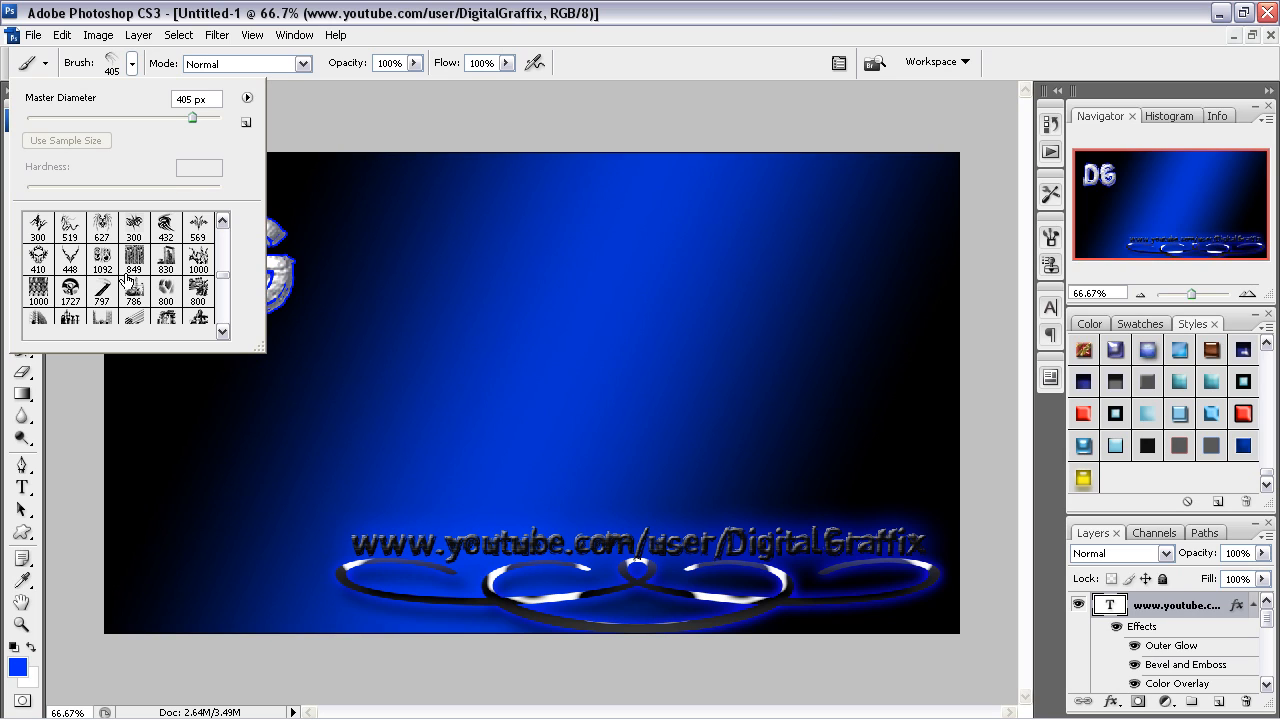
{"action": "scroll", "coordinate": [126, 279], "scroll_direction": "down", "scroll_amount": 5}
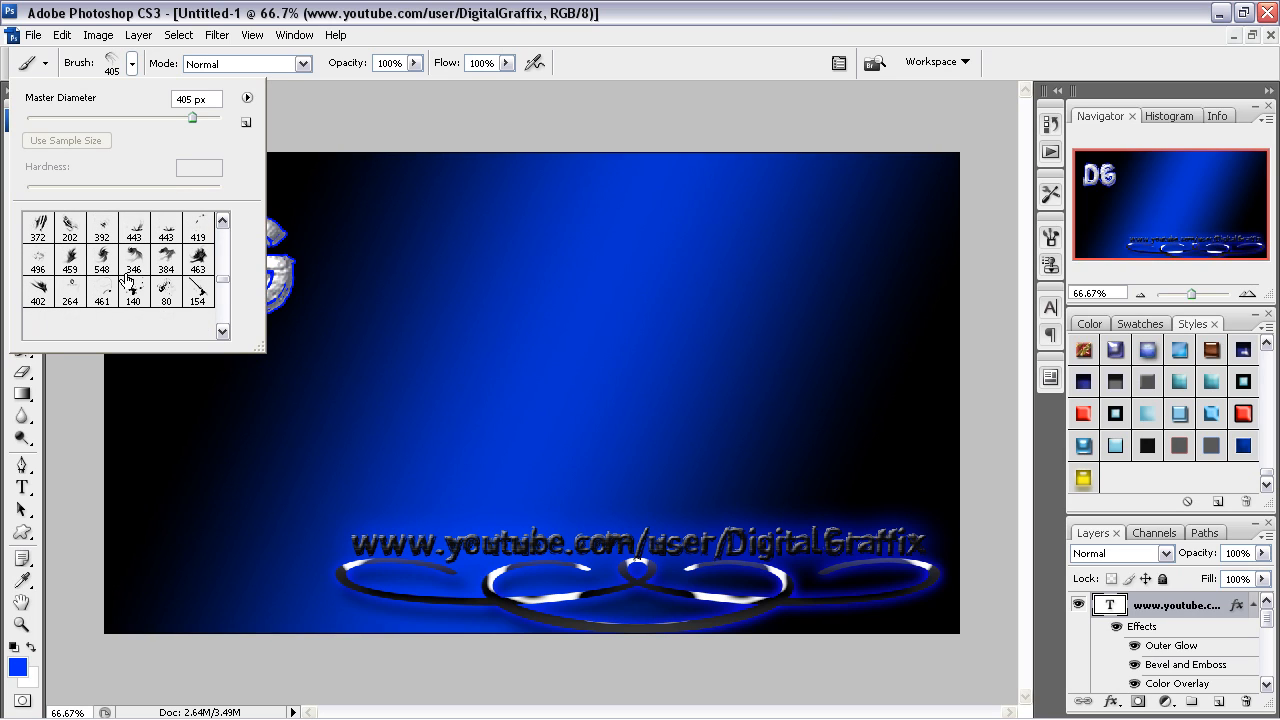
{"action": "scroll", "coordinate": [127, 280], "scroll_direction": "down", "scroll_amount": 3}
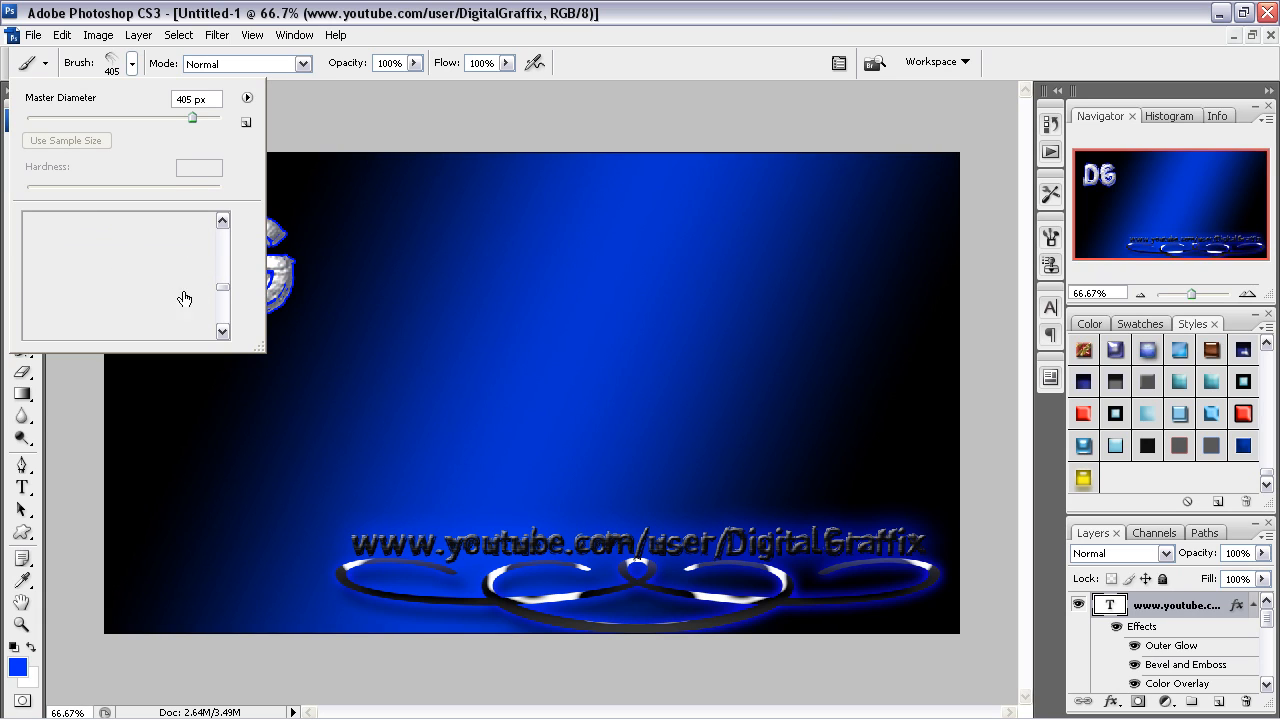
{"action": "scroll", "coordinate": [205, 288], "scroll_direction": "down", "scroll_amount": 2}
{"action": "scroll", "coordinate": [193, 283], "scroll_direction": "down", "scroll_amount": 3}
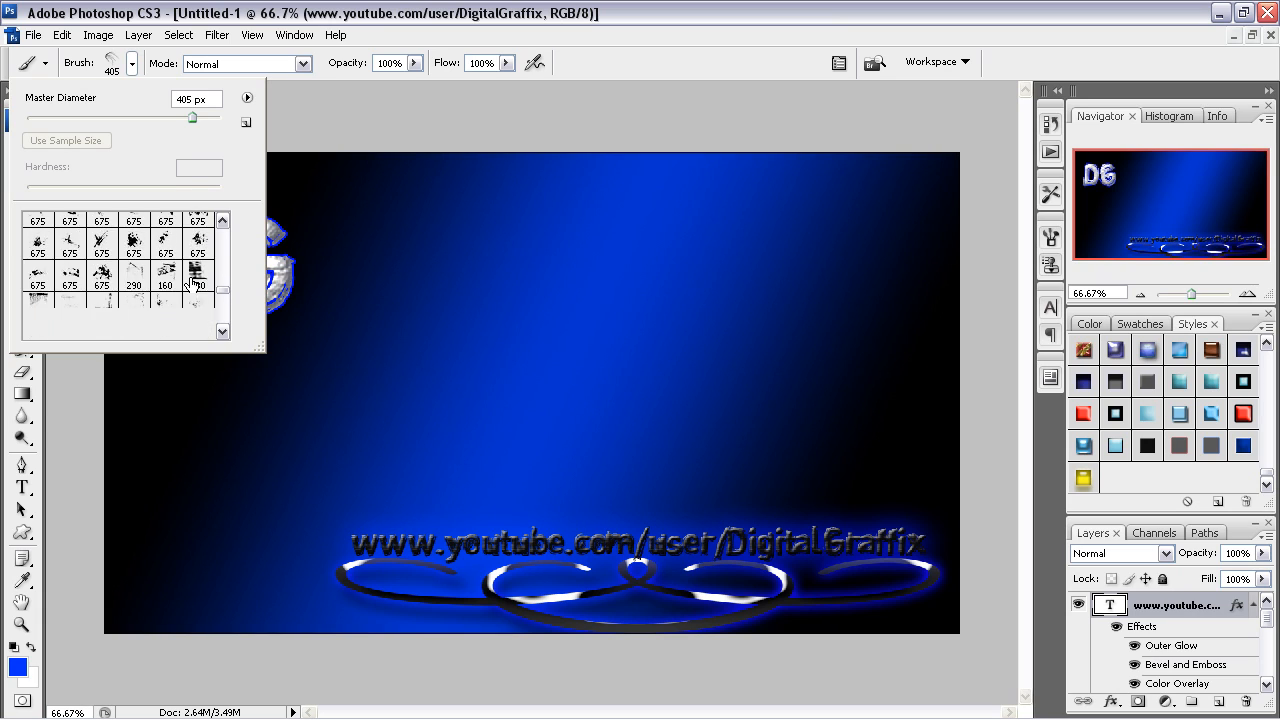
{"action": "scroll", "coordinate": [172, 278], "scroll_direction": "down", "scroll_amount": 4}
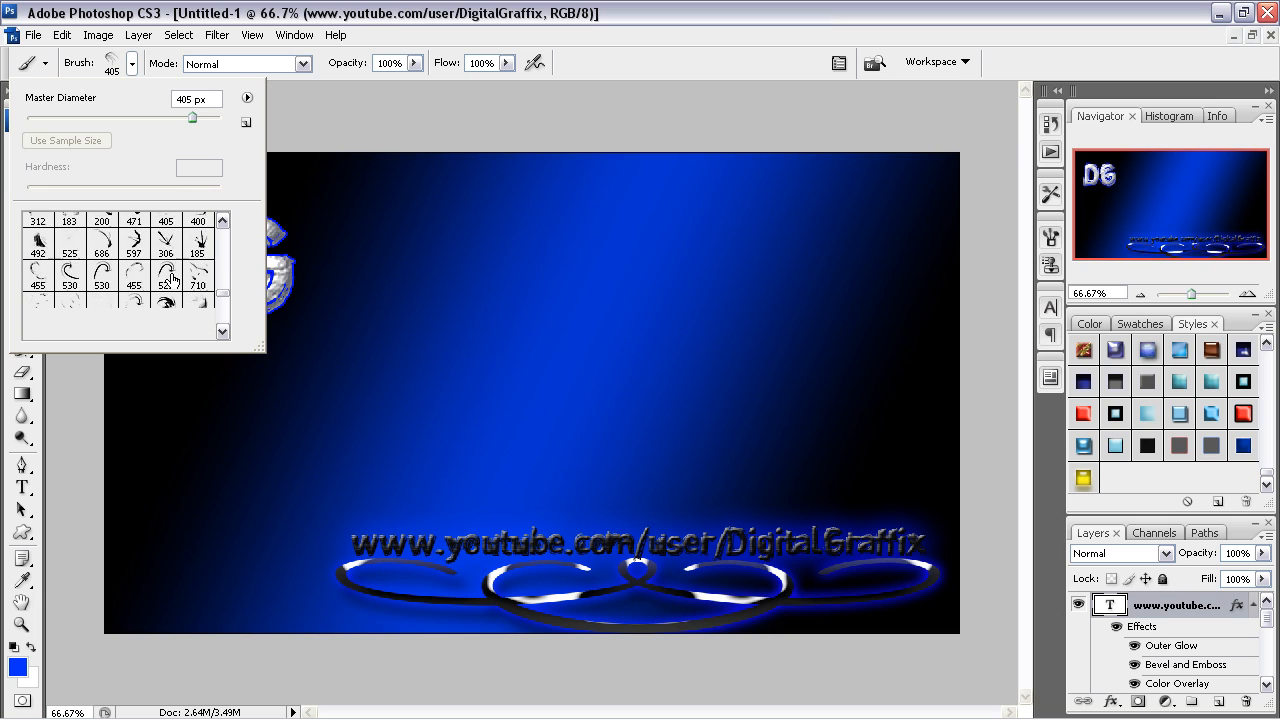
{"action": "scroll", "coordinate": [172, 278], "scroll_direction": "down", "scroll_amount": 4}
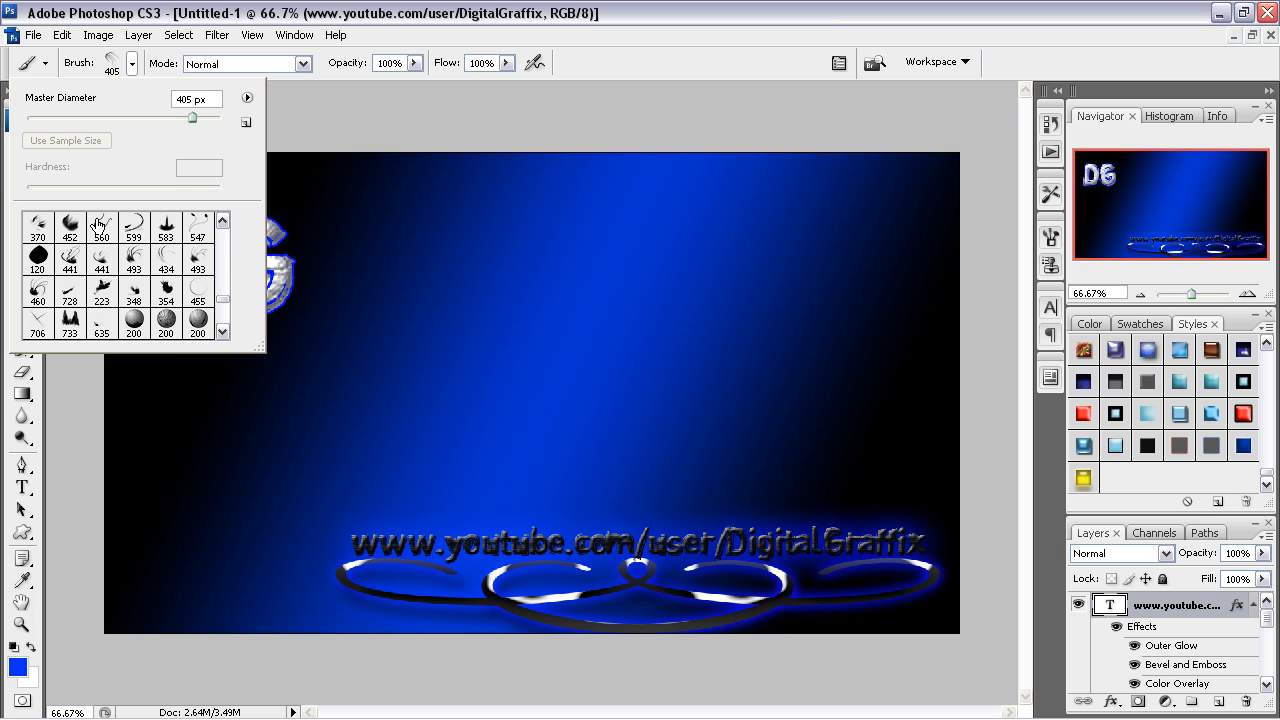
{"action": "double_click", "coordinate": [95, 222]}
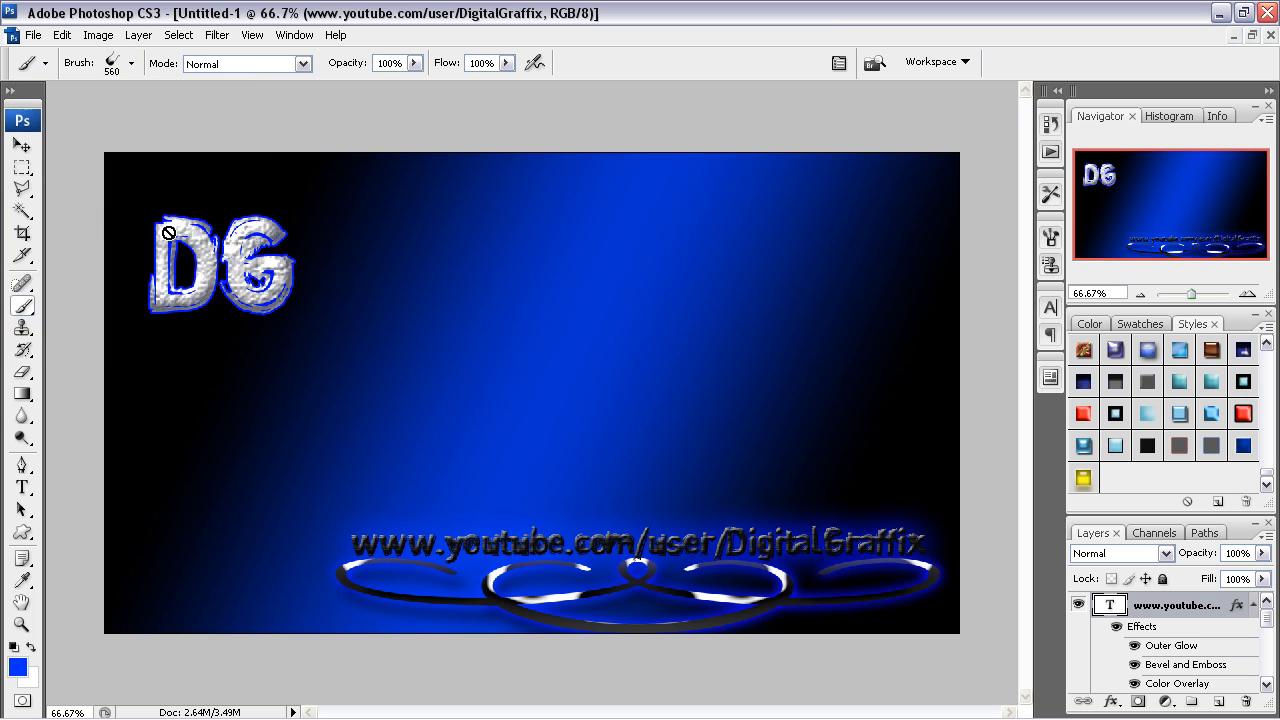
{"action": "left_click", "coordinate": [1218, 701]}
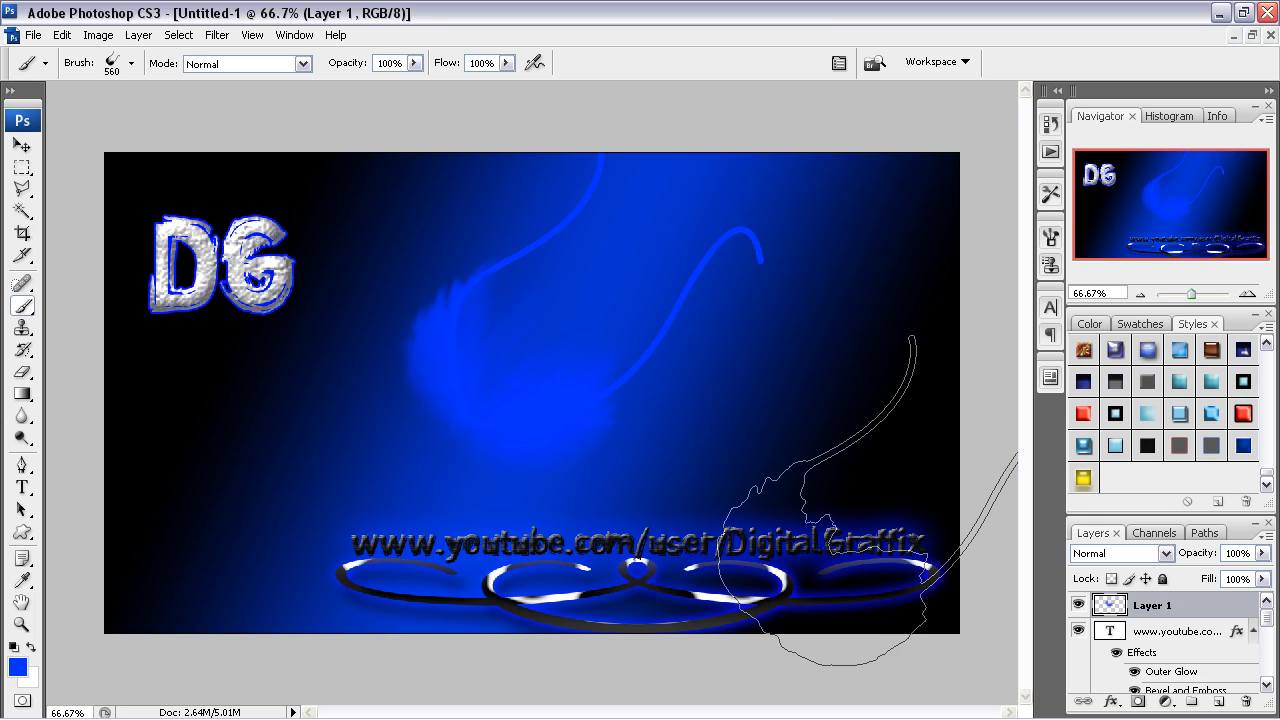
Step: Rotate the stamped brush shape to about -168.5° and move it into the canvas's upper-right corner
{"action": "key", "text": "ctrl+t"}
{"action": "mouse_move", "coordinate": [792, 455]}
{"action": "left_mouse_down"}
{"action": "mouse_move", "coordinate": [760, 503]}
{"action": "mouse_move", "coordinate": [451, 423]}
{"action": "mouse_move", "coordinate": [408, 251]}
{"action": "mouse_move", "coordinate": [416, 319]}
{"action": "left_mouse_up"}
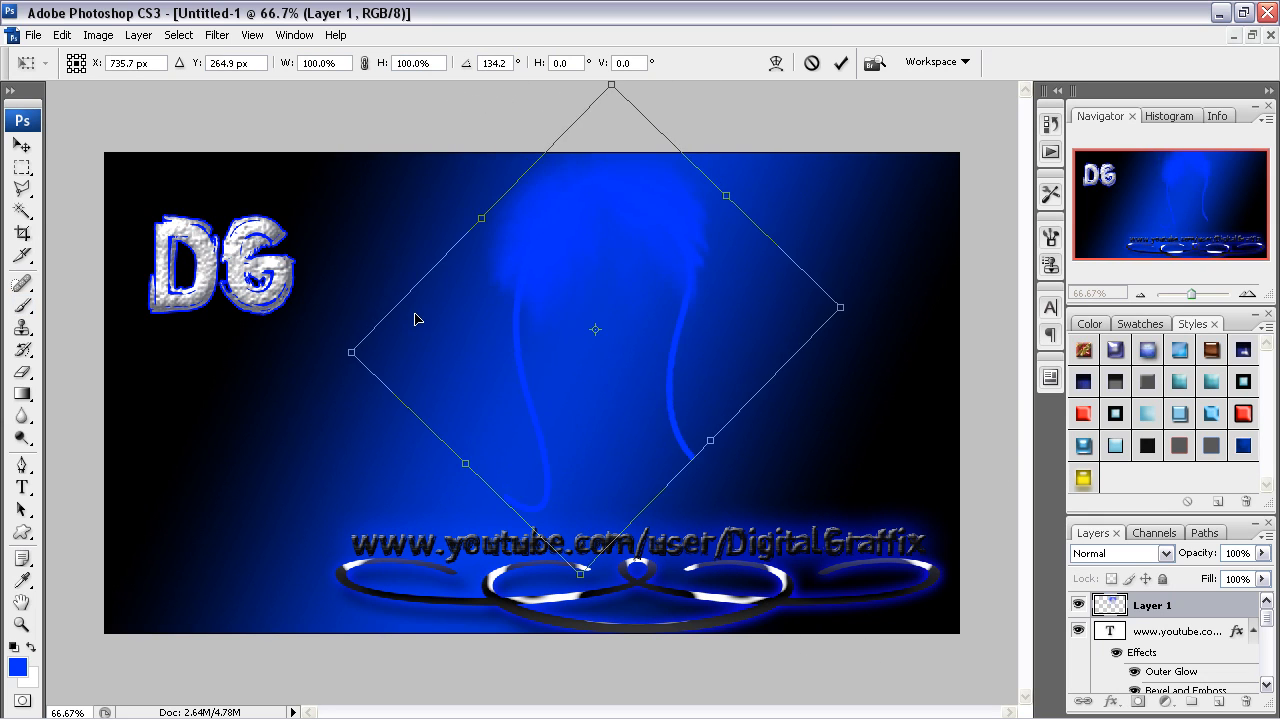
{"action": "mouse_move", "coordinate": [587, 582]}
{"action": "left_mouse_down"}
{"action": "mouse_move", "coordinate": [520, 580]}
{"action": "mouse_move", "coordinate": [426, 434]}
{"action": "left_mouse_up"}
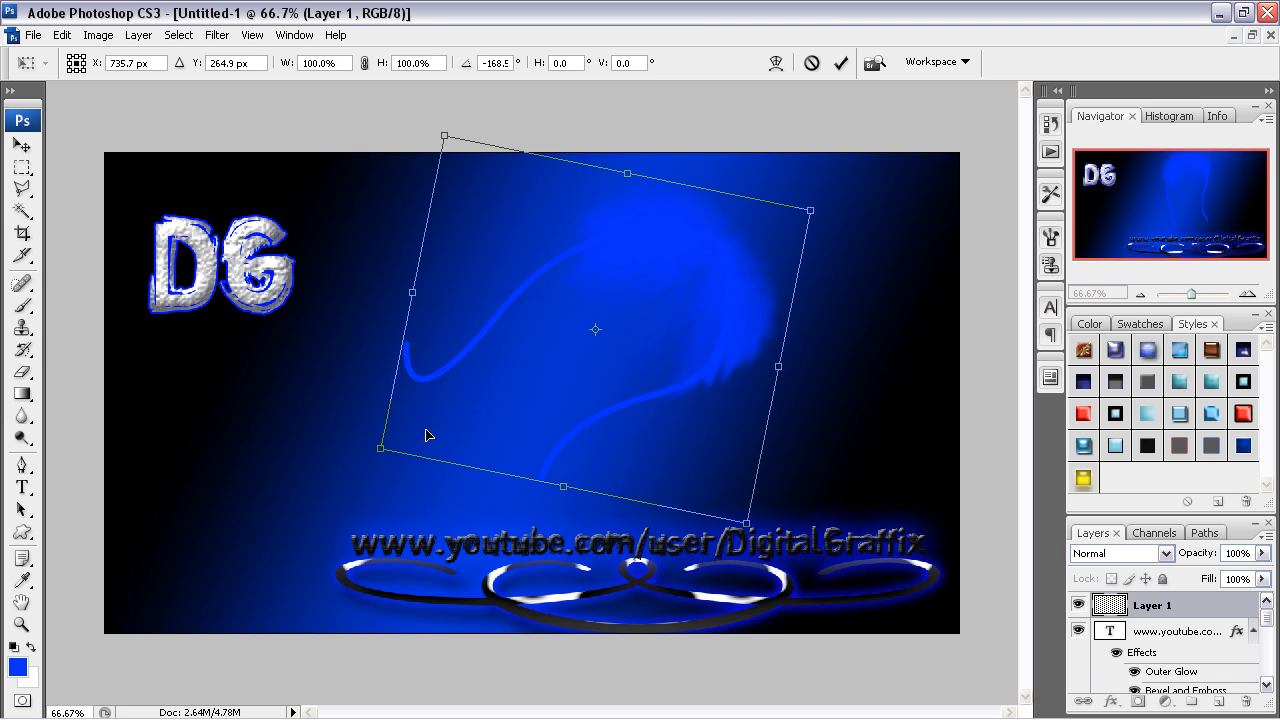
{"action": "mouse_move", "coordinate": [653, 394]}
{"action": "left_mouse_down"}
{"action": "mouse_move", "coordinate": [826, 357]}
{"action": "mouse_move", "coordinate": [869, 331]}
{"action": "left_mouse_up"}
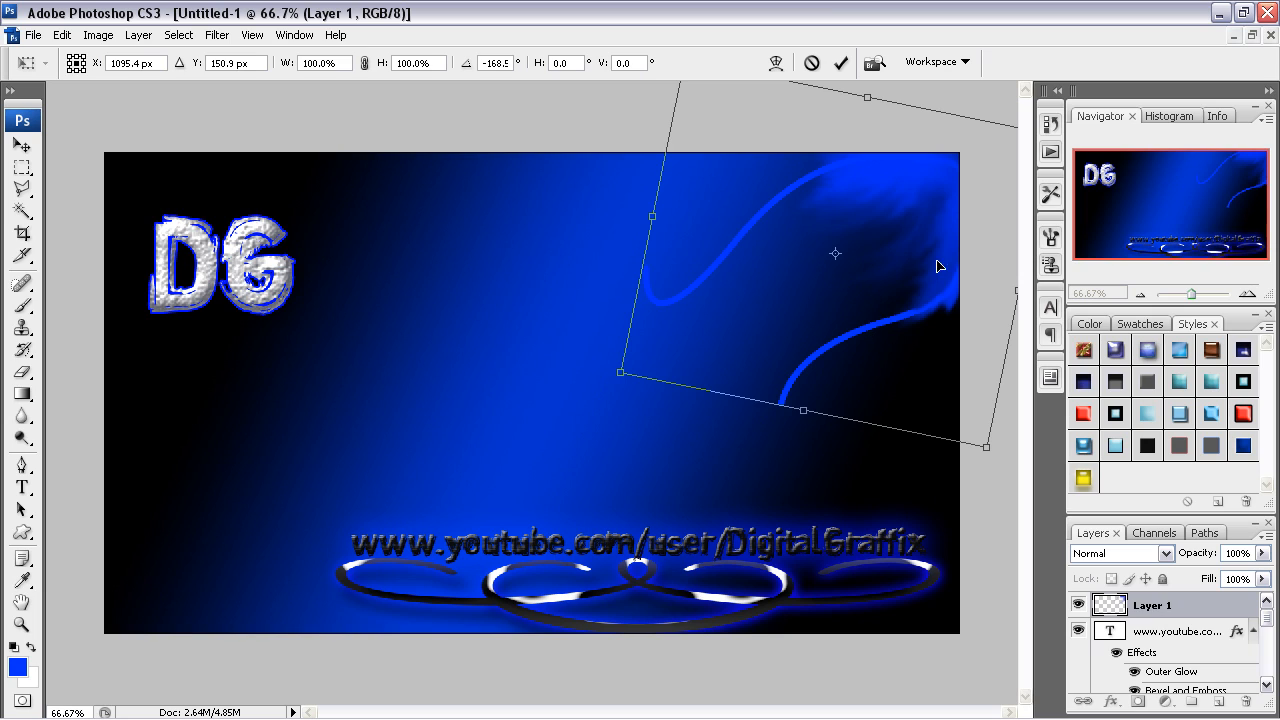
{"action": "key", "text": "Return"}
{"action": "key", "text": "b"}
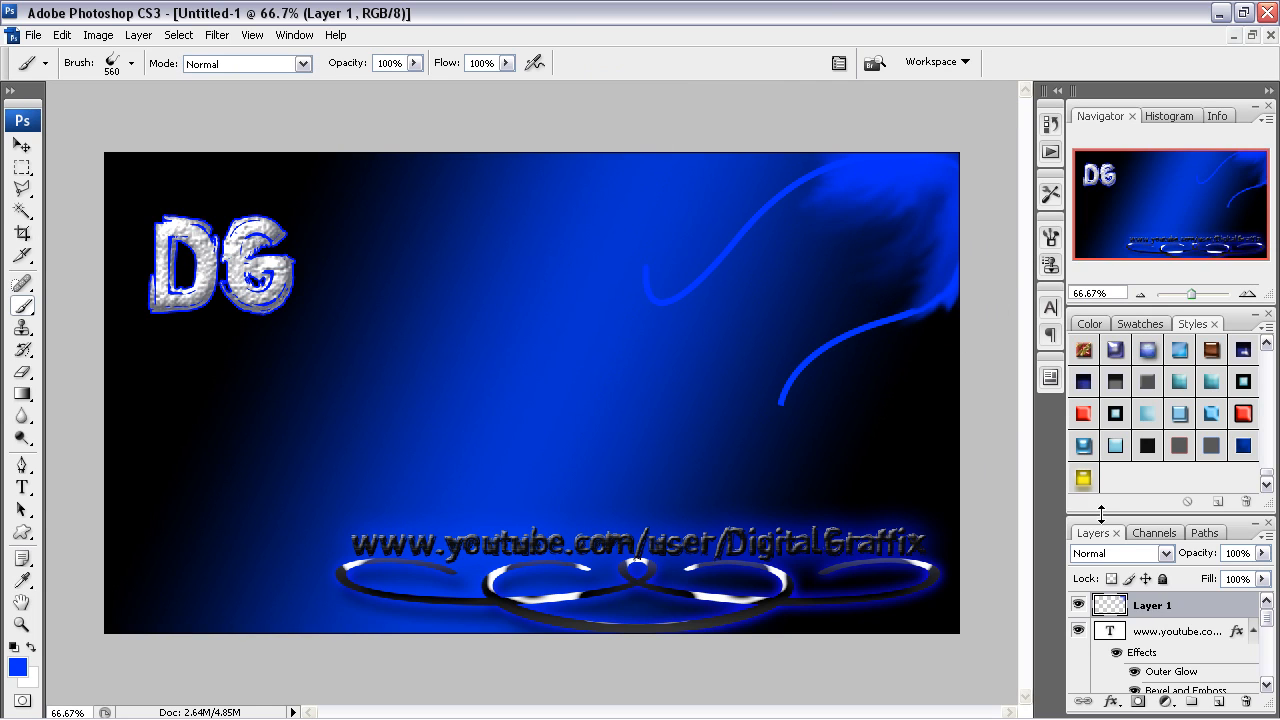
Step: Add a default Inner Bevel to the upper-right brush shape on Layer 1, trying out a stroke and removing it again
{"action": "double_click", "coordinate": [1205, 607]}
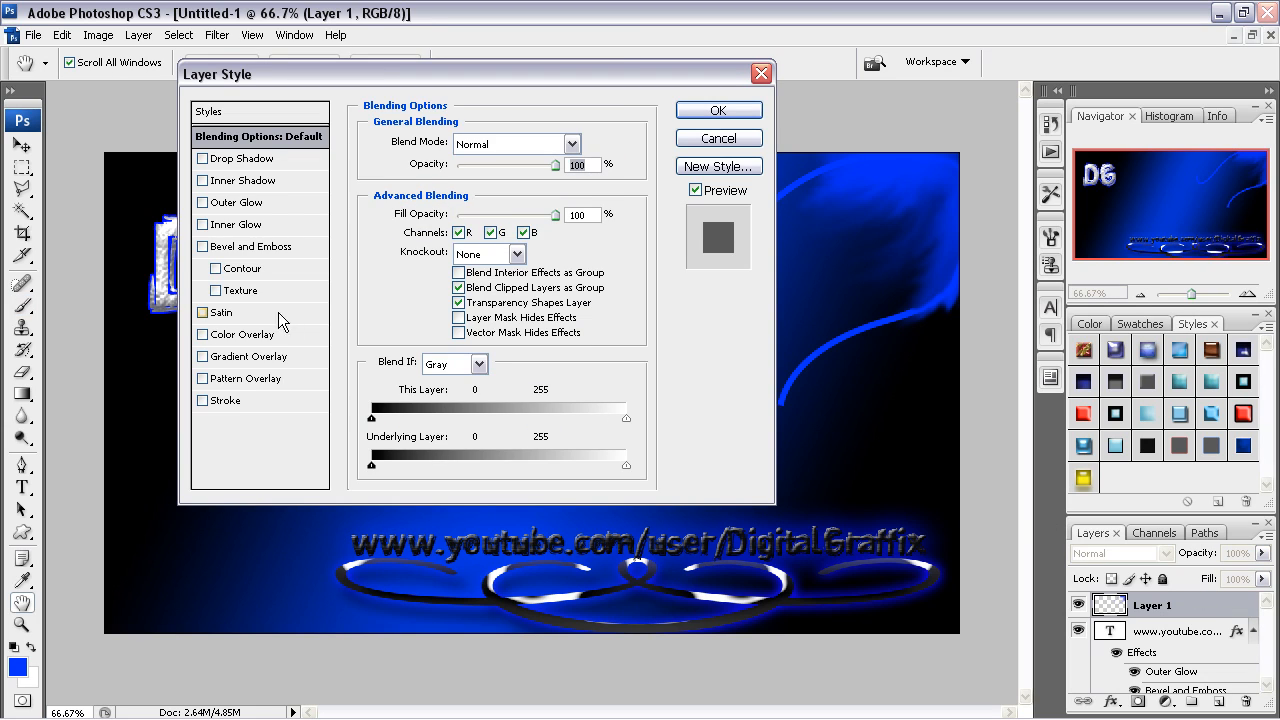
{"action": "left_click", "coordinate": [252, 247]}
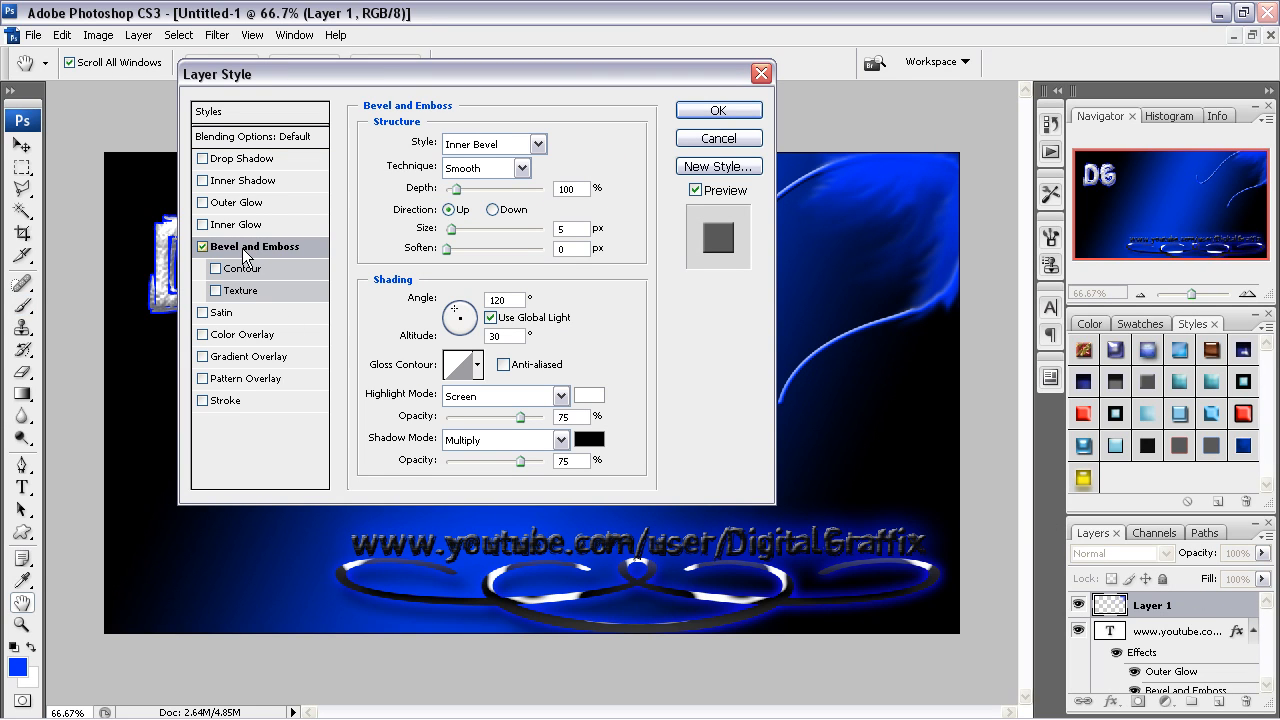
{"action": "left_click", "coordinate": [218, 403]}
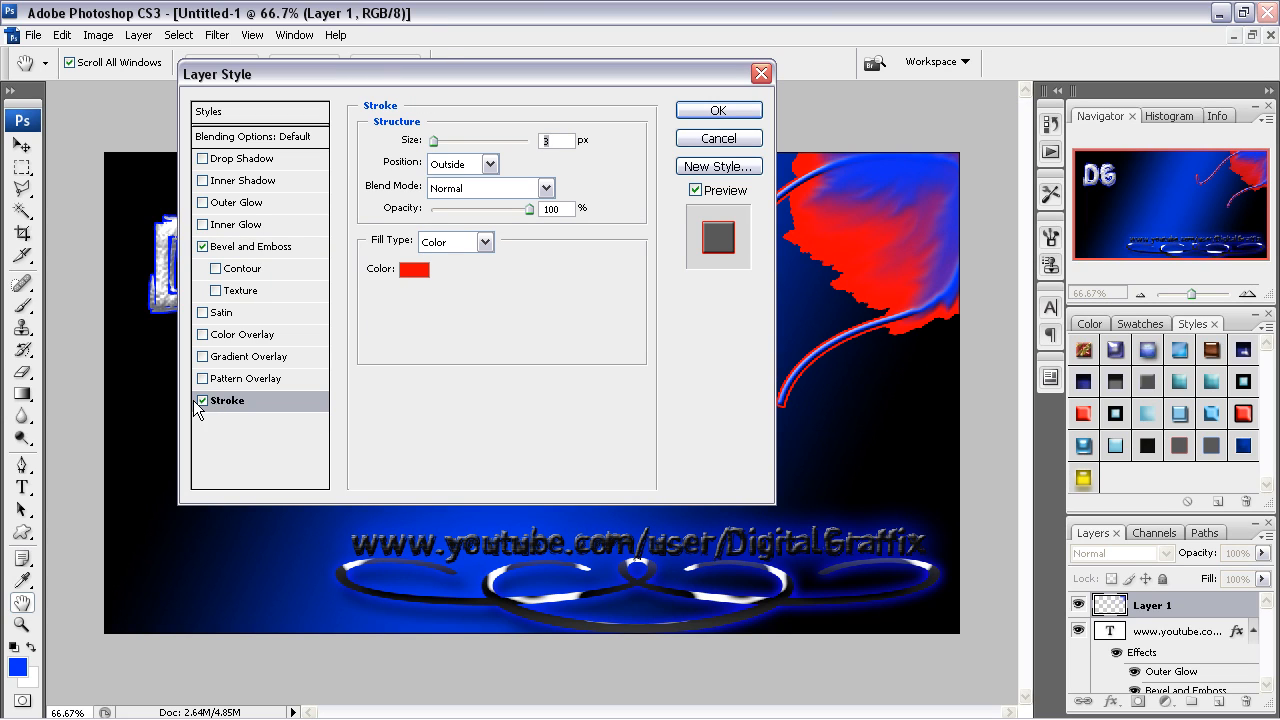
{"action": "left_click", "coordinate": [203, 401]}
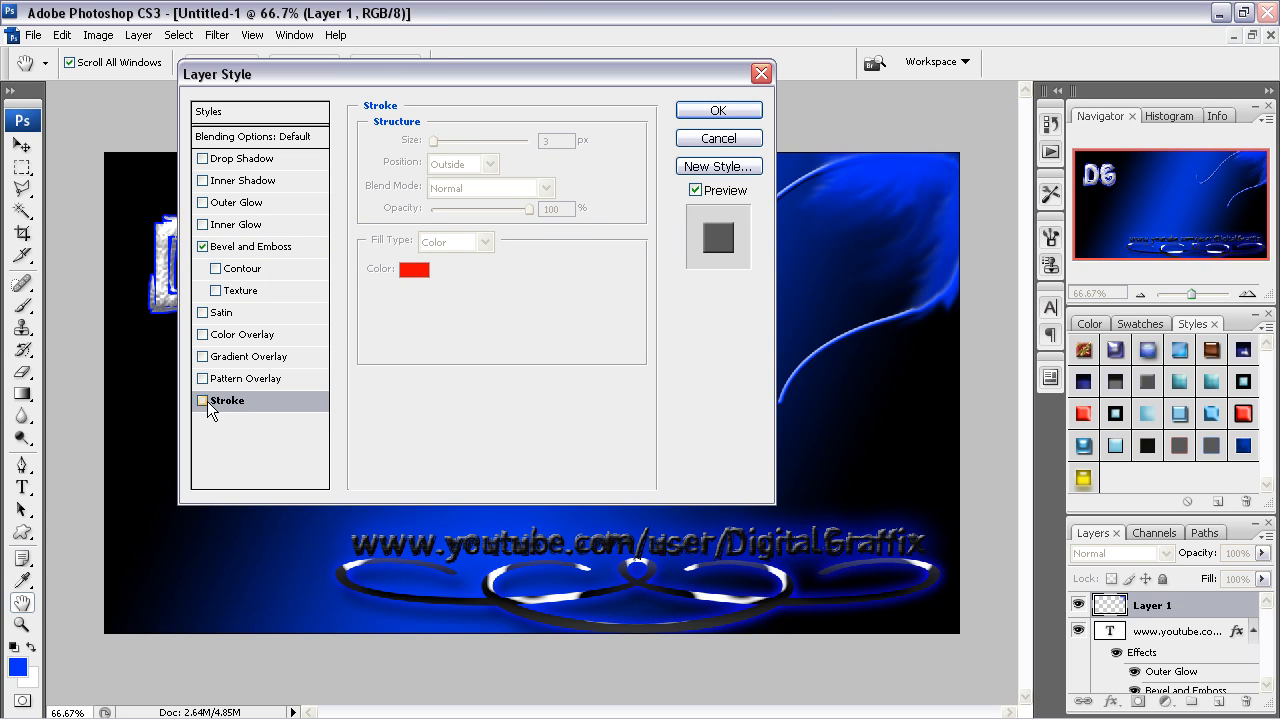
Step: Give Layer 1's brush shape a pure red (#ff0000) outer glow with a size of about 29 px
{"action": "left_click", "coordinate": [214, 207]}
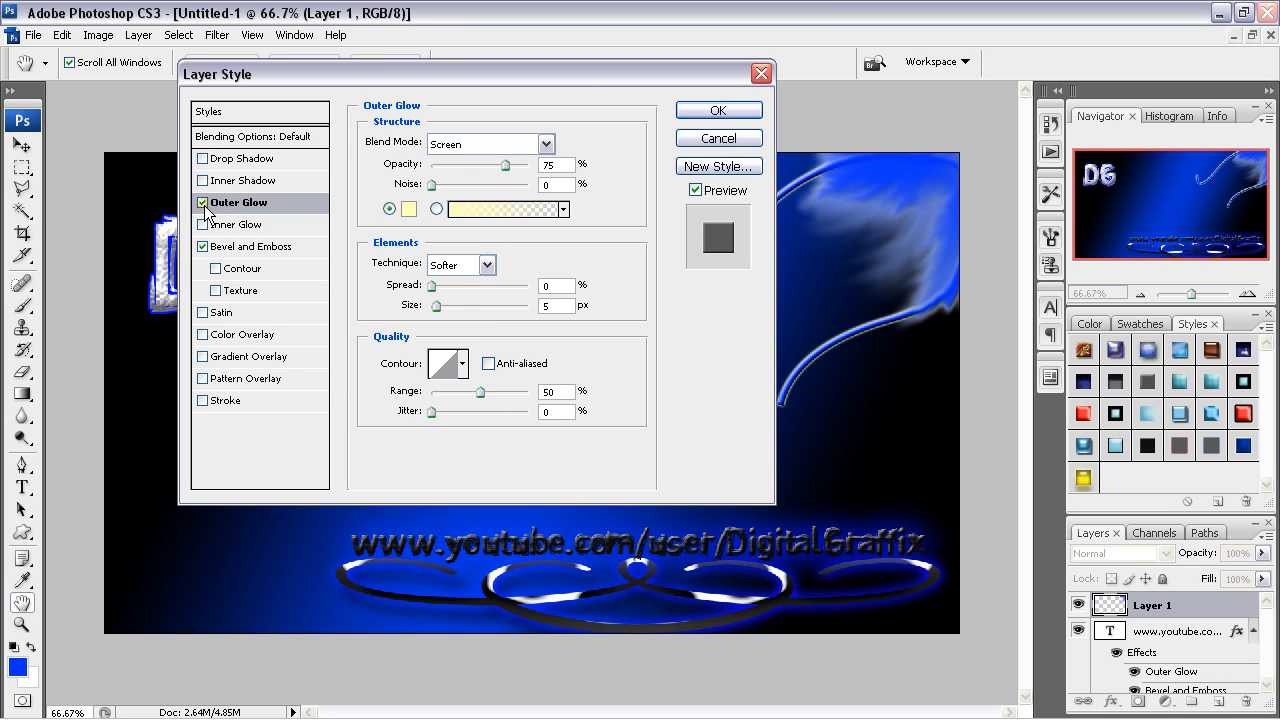
{"action": "left_click", "coordinate": [408, 208]}
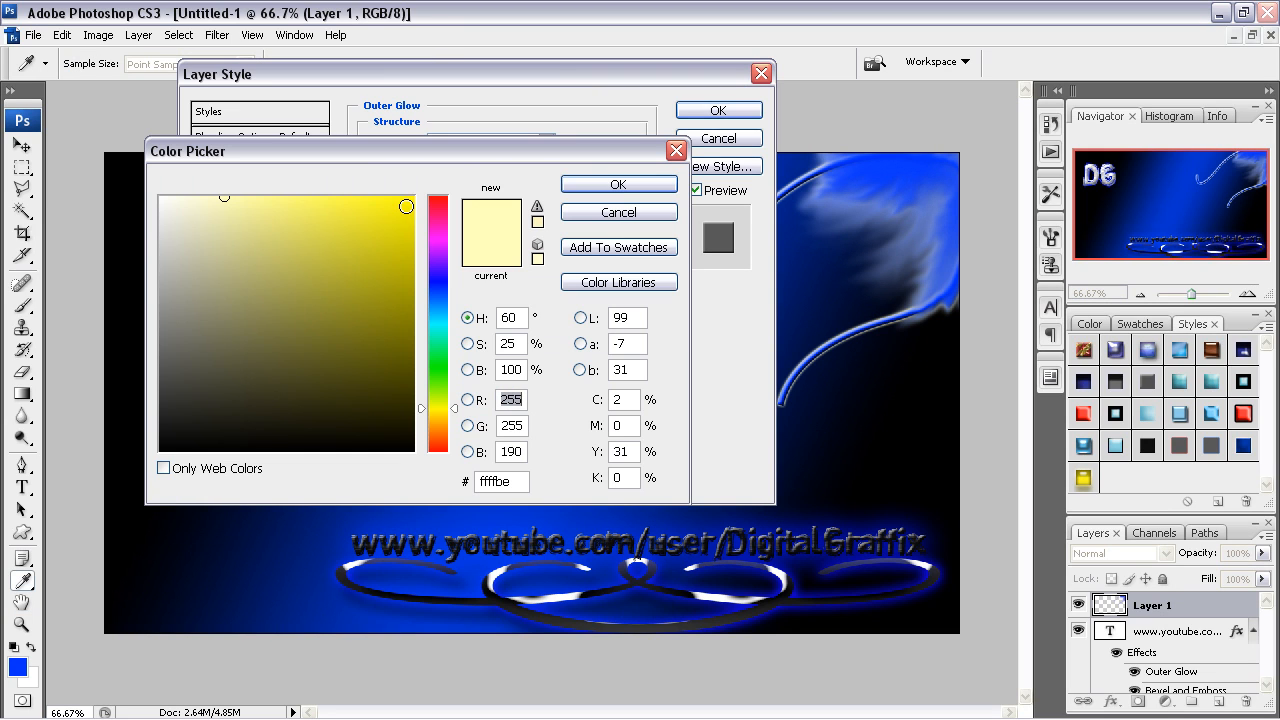
{"action": "left_click", "coordinate": [433, 281]}
{"action": "left_click_drag", "start_coordinate": [374, 217], "coordinate": [530, 197]}
{"action": "left_click", "coordinate": [585, 626]}
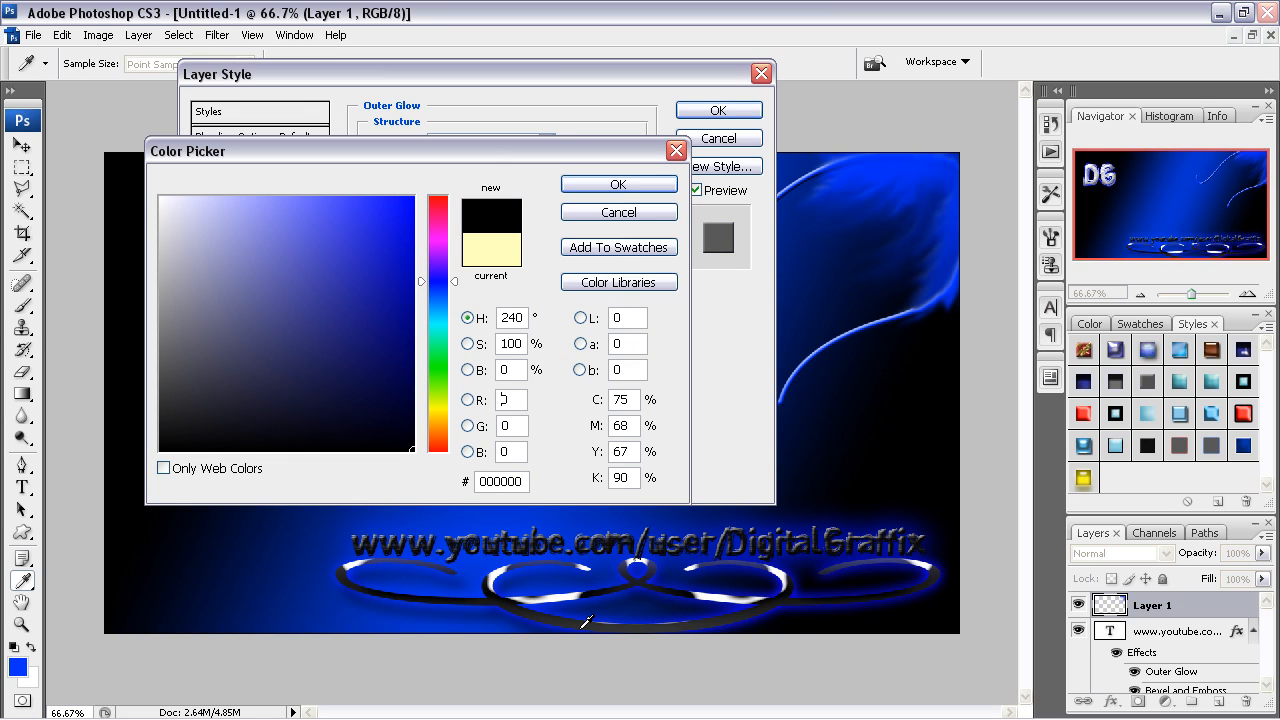
{"action": "left_click_drag", "start_coordinate": [268, 364], "coordinate": [679, 86]}
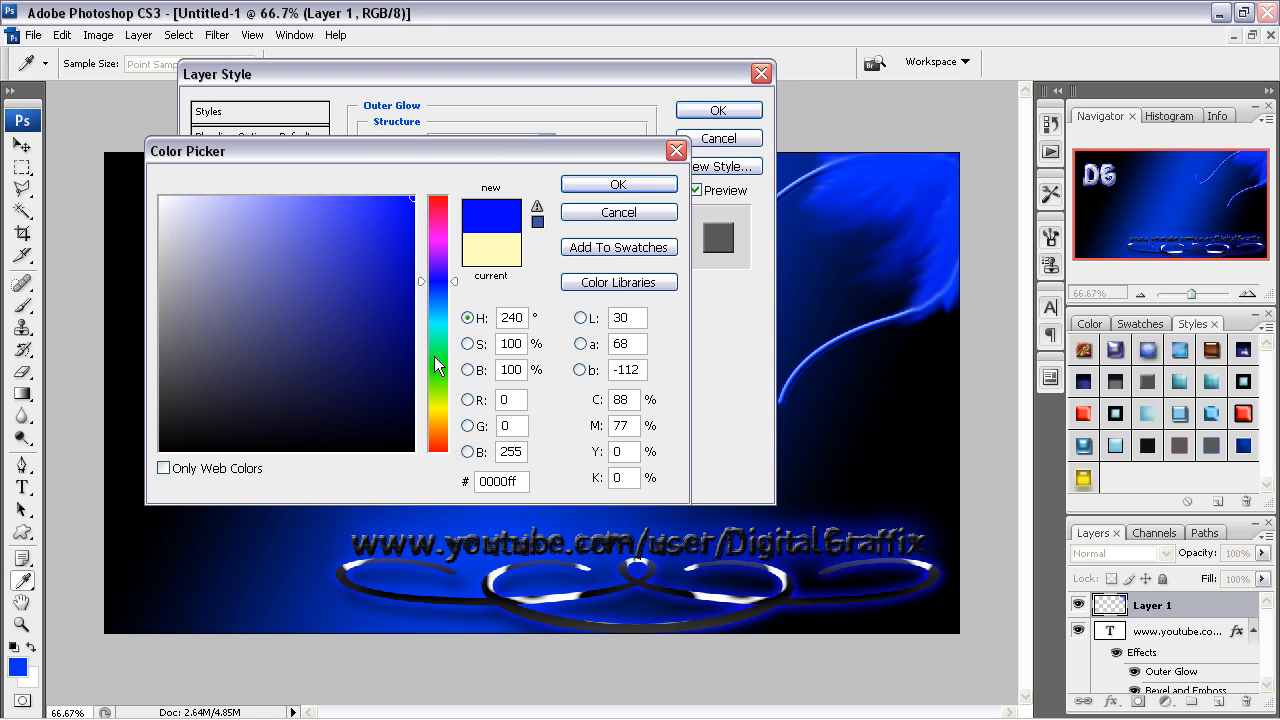
{"action": "left_click_drag", "start_coordinate": [436, 358], "coordinate": [451, 474]}
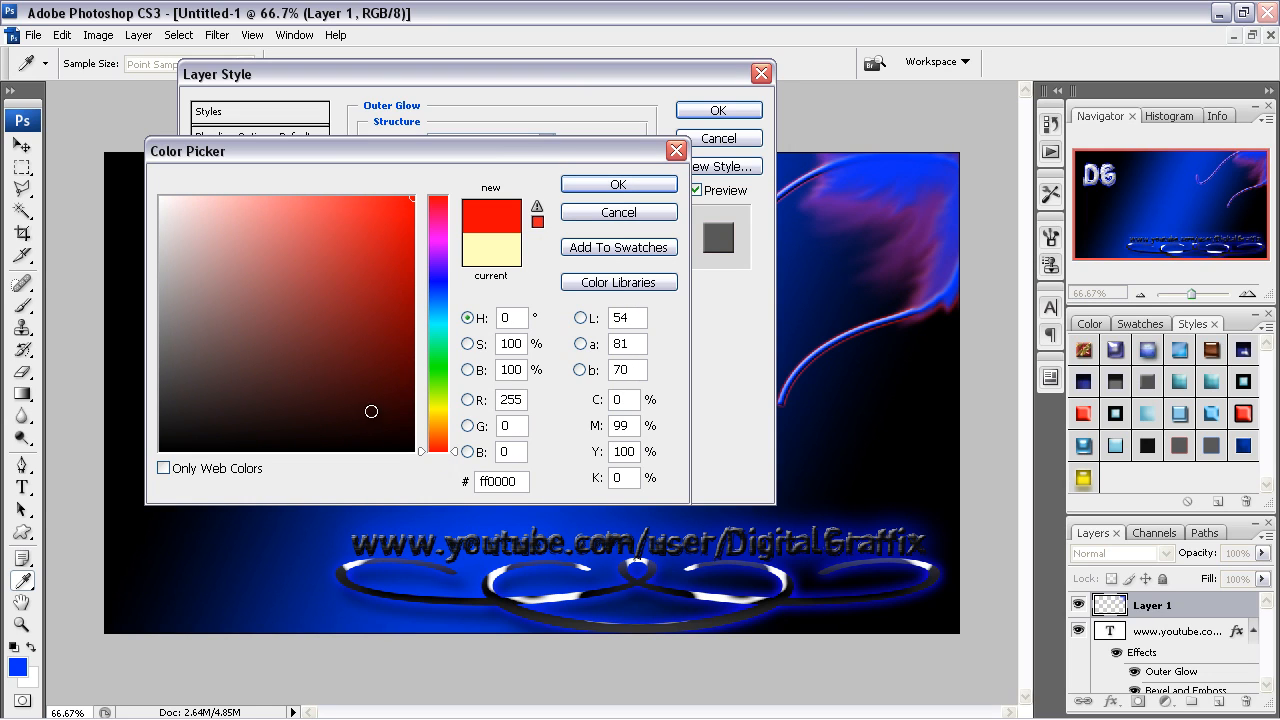
{"action": "left_click", "coordinate": [575, 186]}
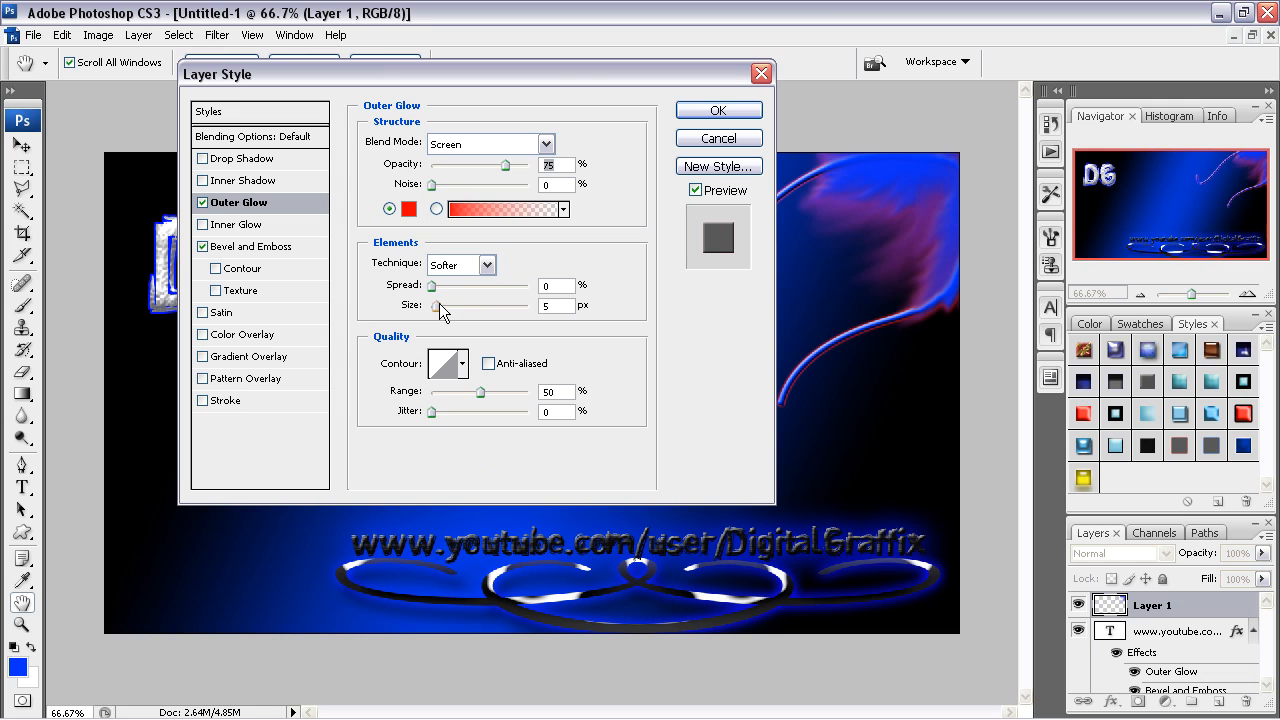
{"action": "left_click_drag", "start_coordinate": [439, 303], "coordinate": [449, 310]}
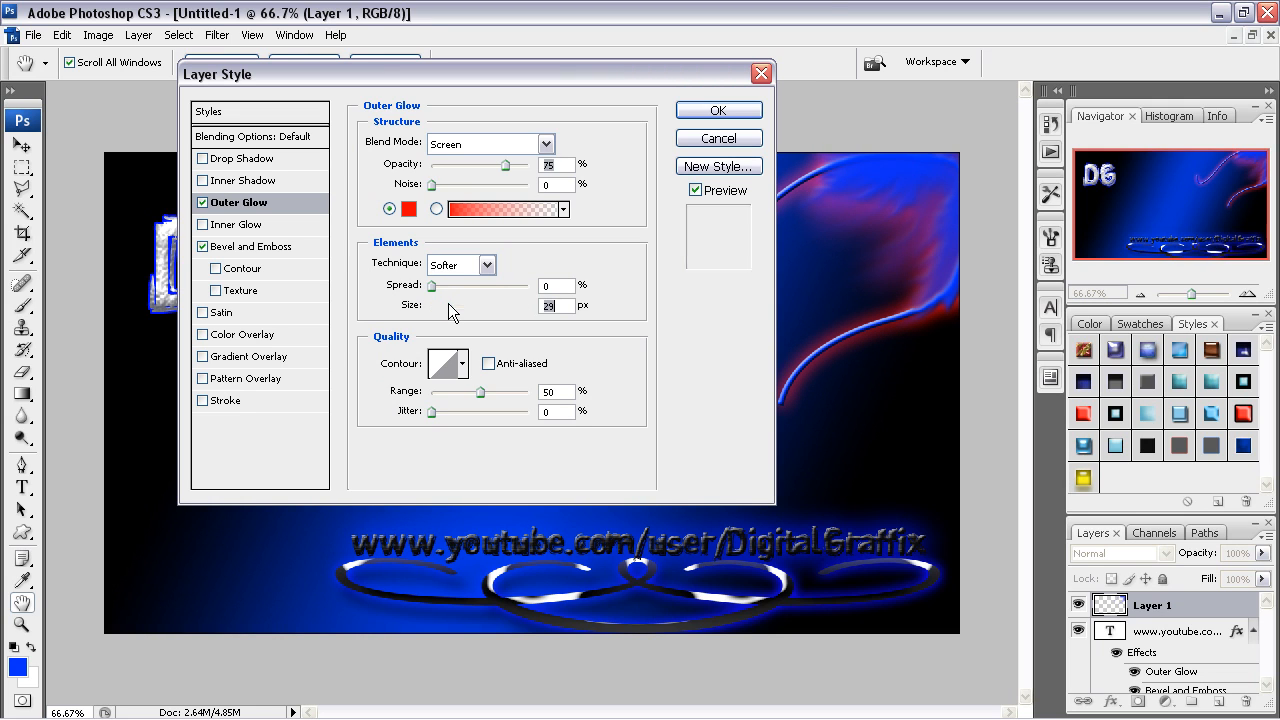
{"action": "left_click", "coordinate": [718, 110]}
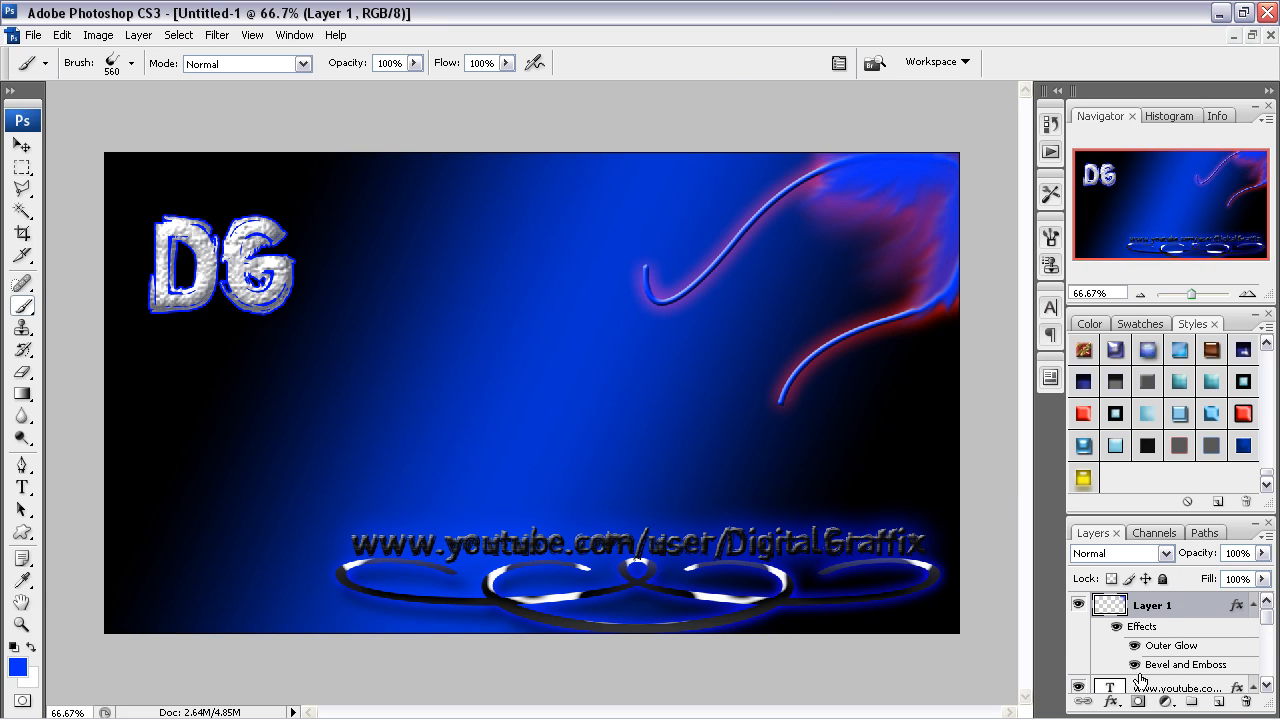
Step: Create a new layer and stamp the 460 px curved-strand brush preset in blue in the canvas's lower-left corner
{"action": "left_click", "coordinate": [1252, 606]}
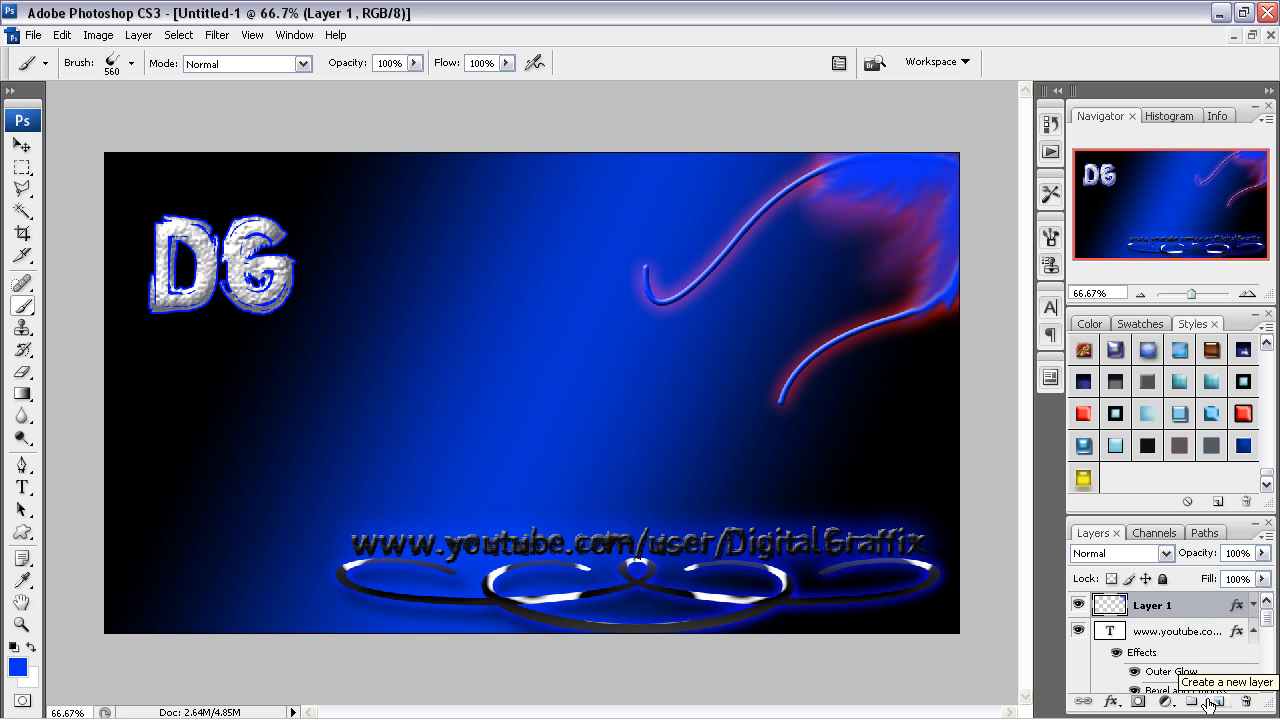
{"action": "mouse_move", "coordinate": [1232, 703]}
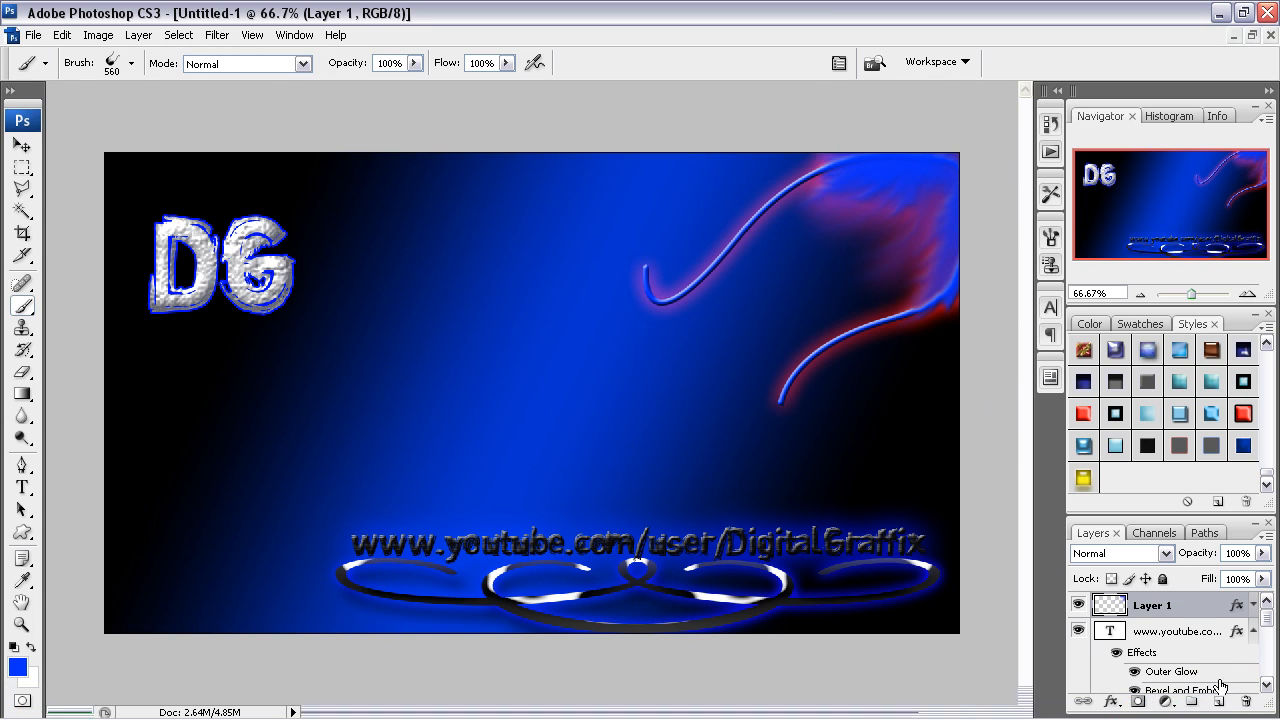
{"action": "left_click", "coordinate": [1220, 703]}
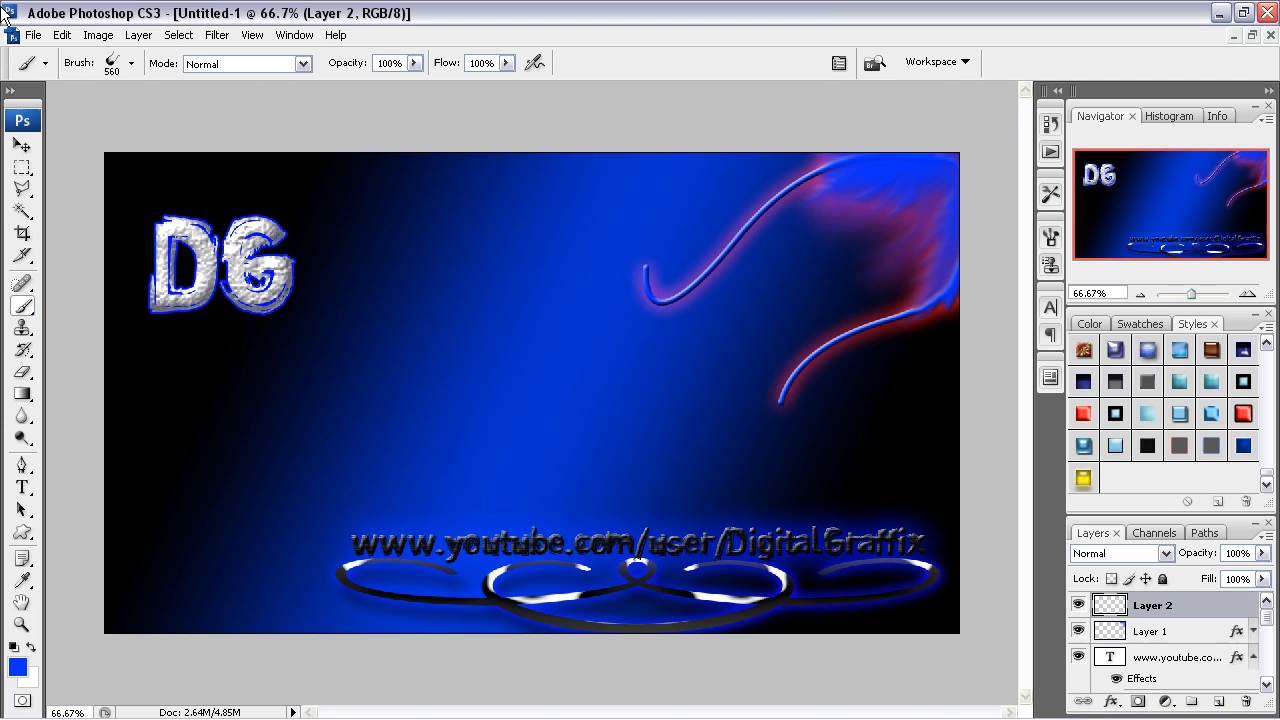
{"action": "left_click", "coordinate": [129, 64]}
{"action": "scroll", "coordinate": [197, 263], "scroll_direction": "down", "scroll_amount": 4}
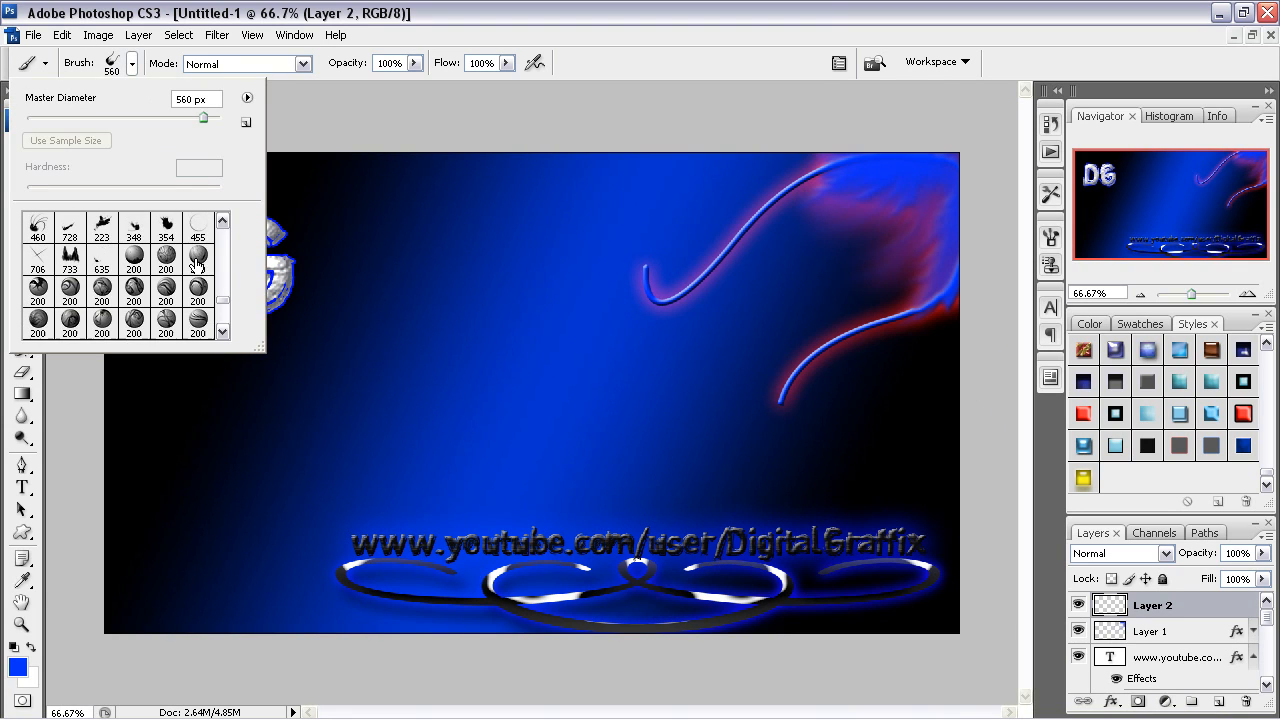
{"action": "double_click", "coordinate": [50, 233]}
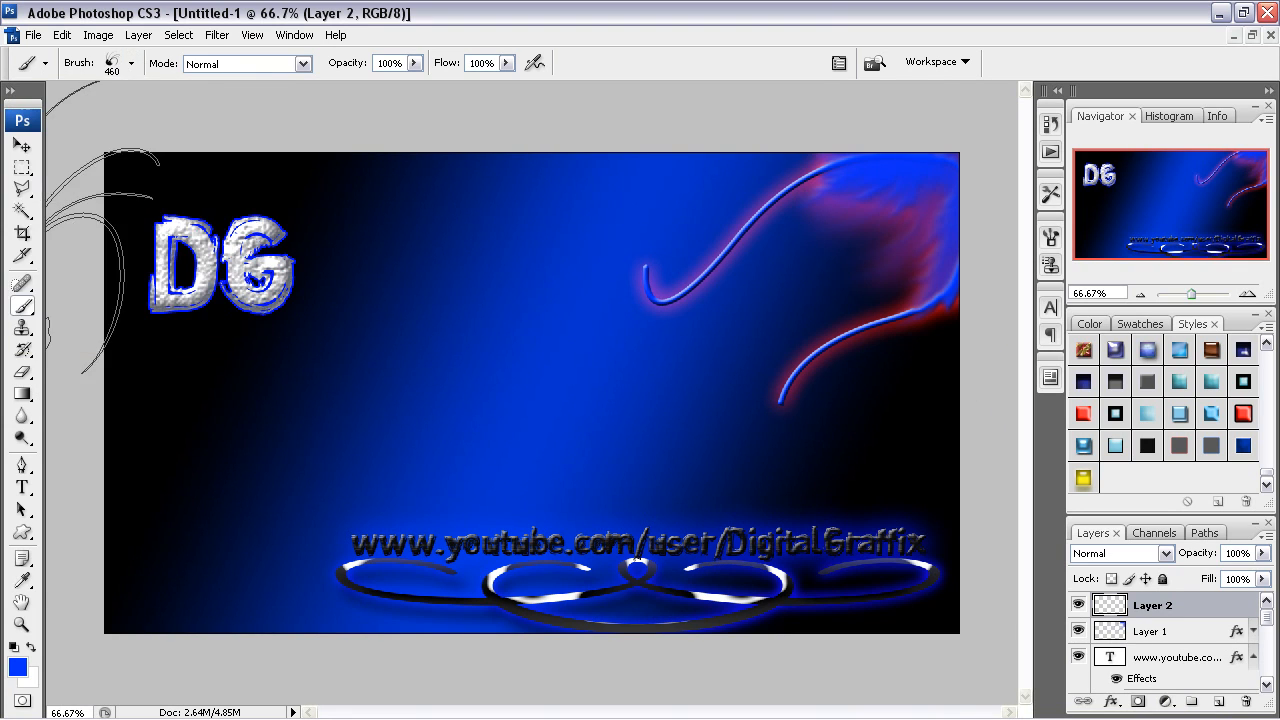
{"action": "left_click", "coordinate": [205, 500]}
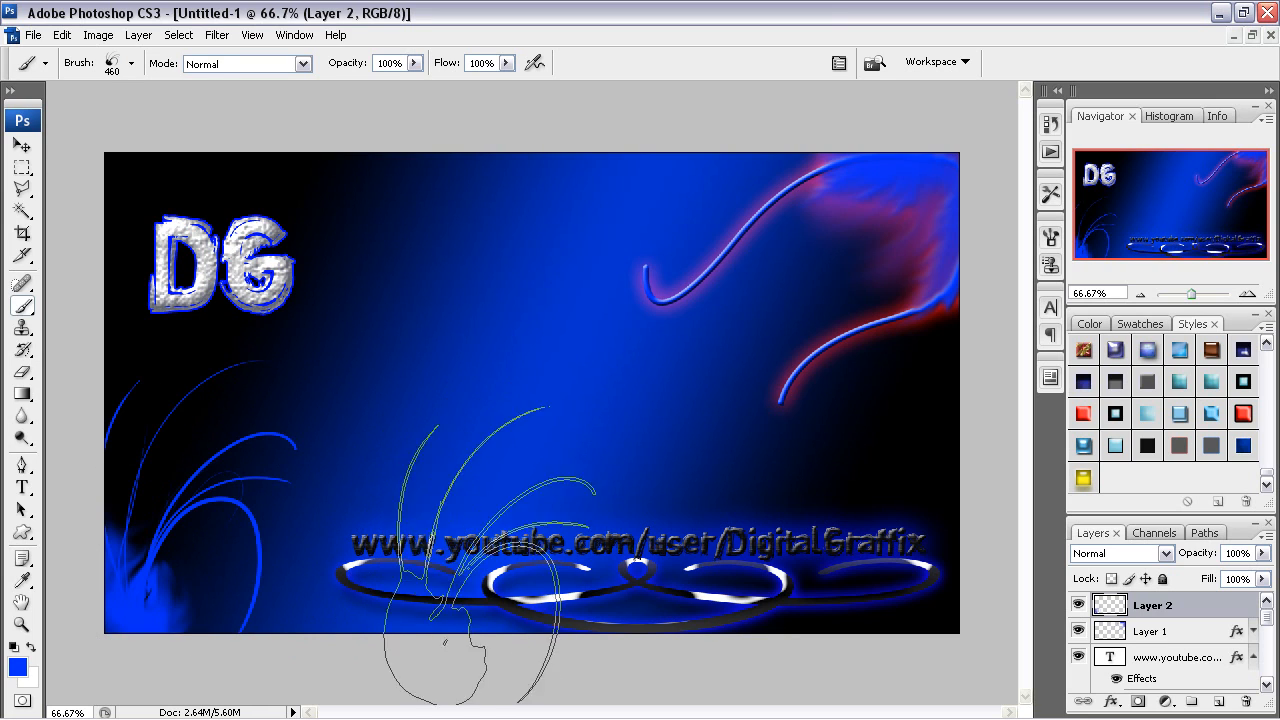
Step: Scale the stamped lower-left brush shape to about 160.7% width and 119.3% height, extending it up and inward from the corner
{"action": "key", "text": "ctrl+t"}
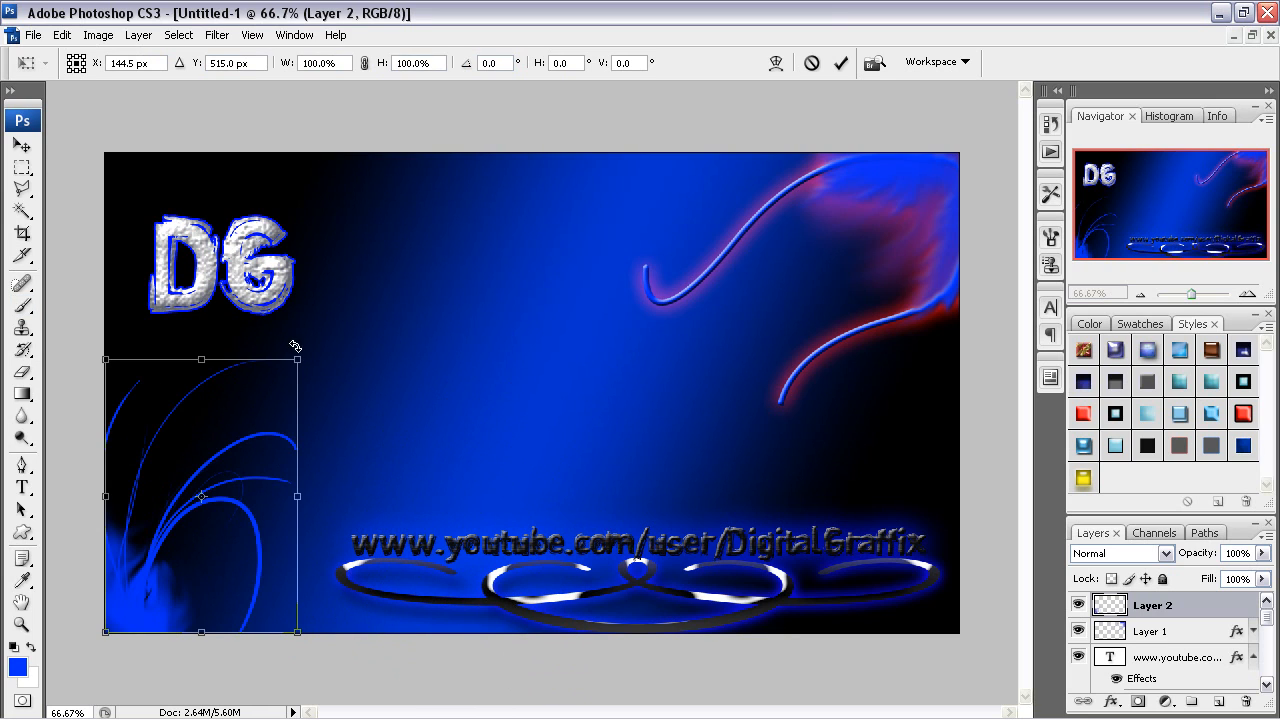
{"action": "left_click_drag", "start_coordinate": [297, 358], "coordinate": [414, 307]}
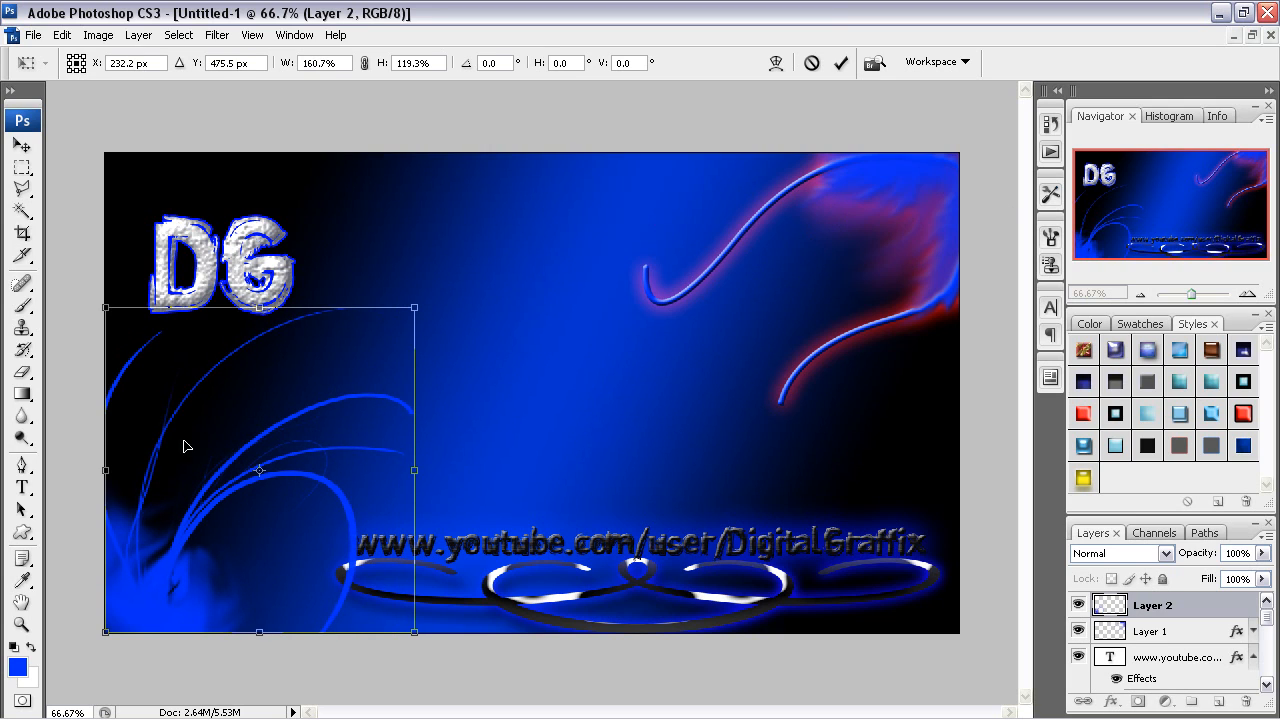
{"action": "key", "text": "b"}
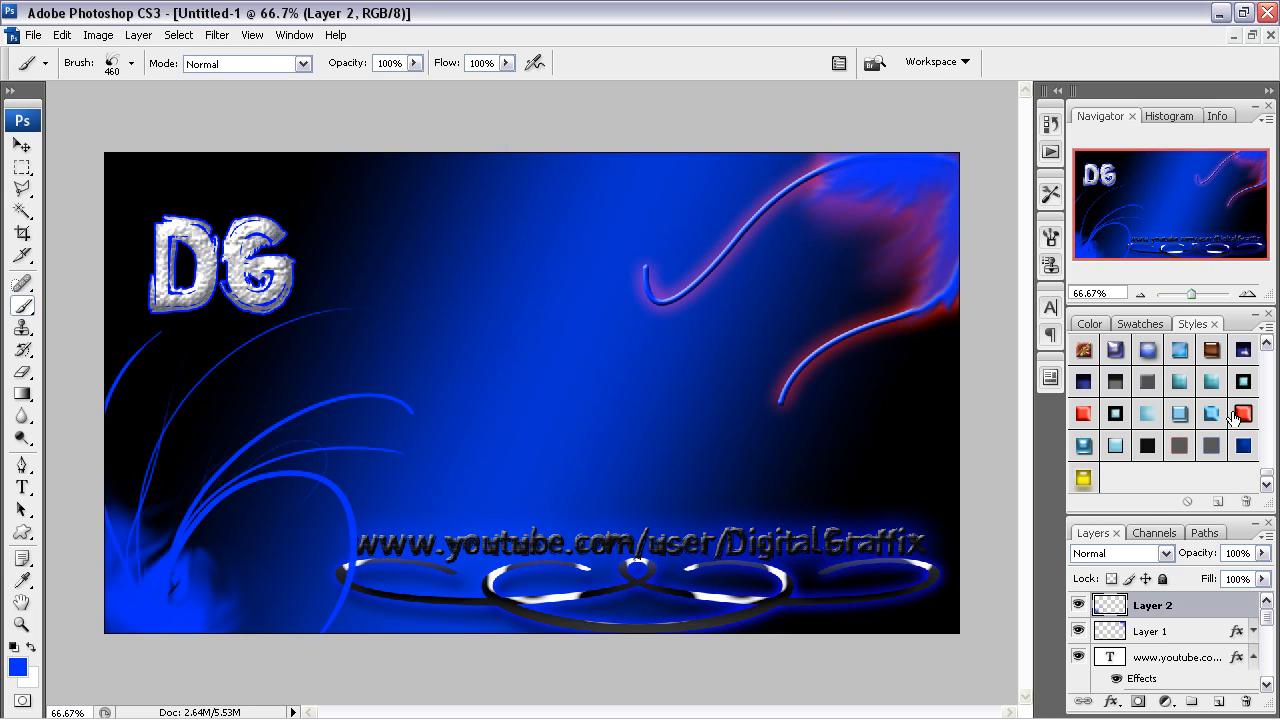
Step: Apply the glossy red preset style to Layer 2 and add a blue (#002aff) outer glow about 68 px in size
{"action": "left_click", "coordinate": [1084, 420]}
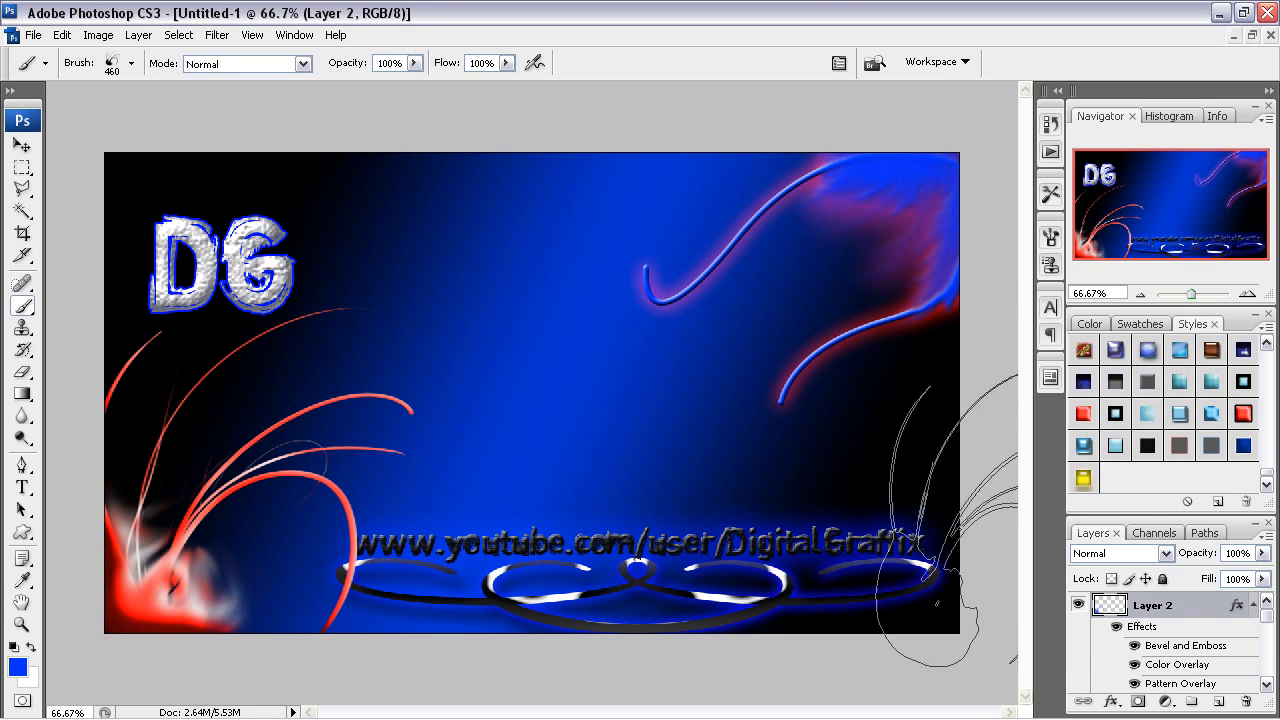
{"action": "double_click", "coordinate": [1208, 614]}
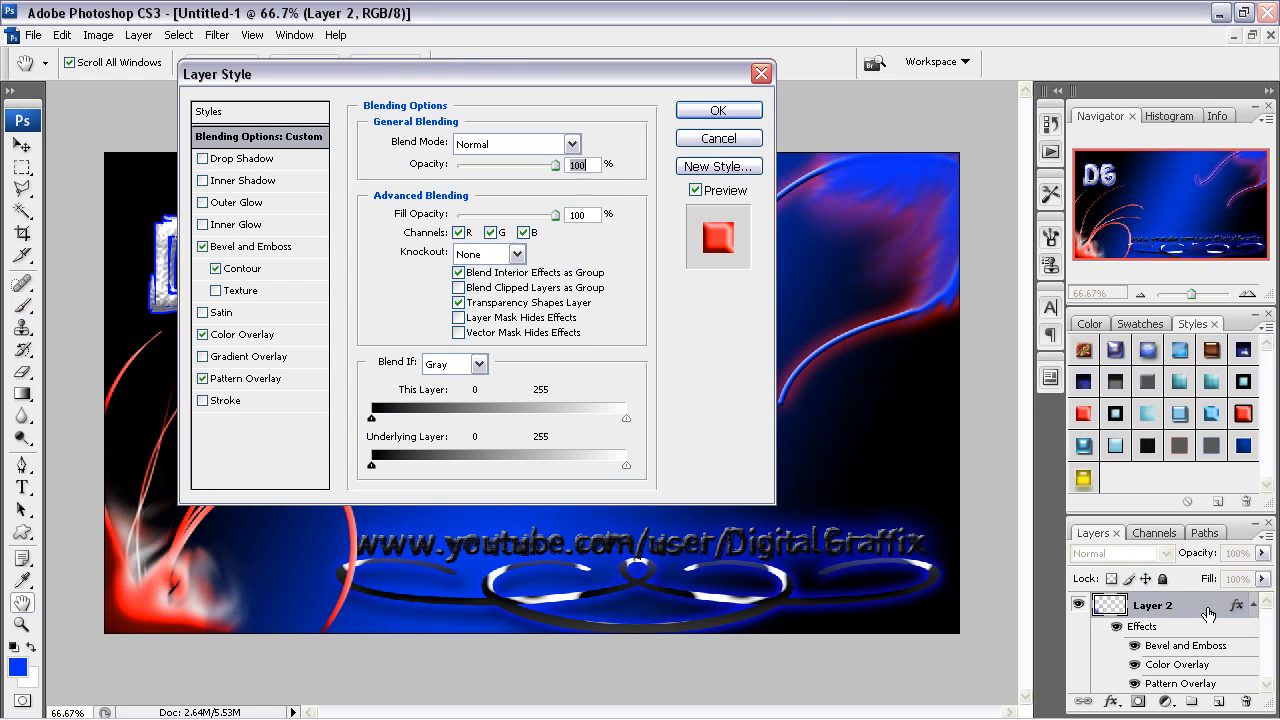
{"action": "left_click", "coordinate": [245, 203]}
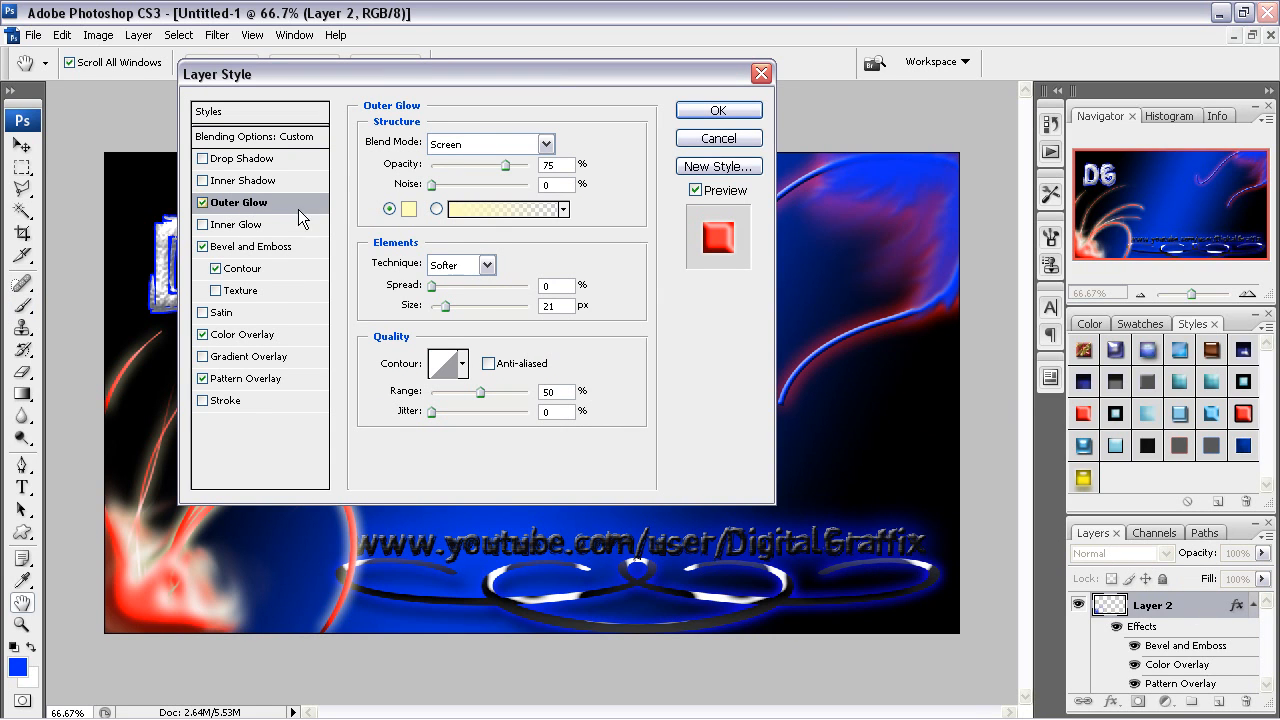
{"action": "left_click", "coordinate": [406, 210]}
{"action": "left_click", "coordinate": [441, 289]}
{"action": "left_click_drag", "start_coordinate": [308, 278], "coordinate": [572, 161]}
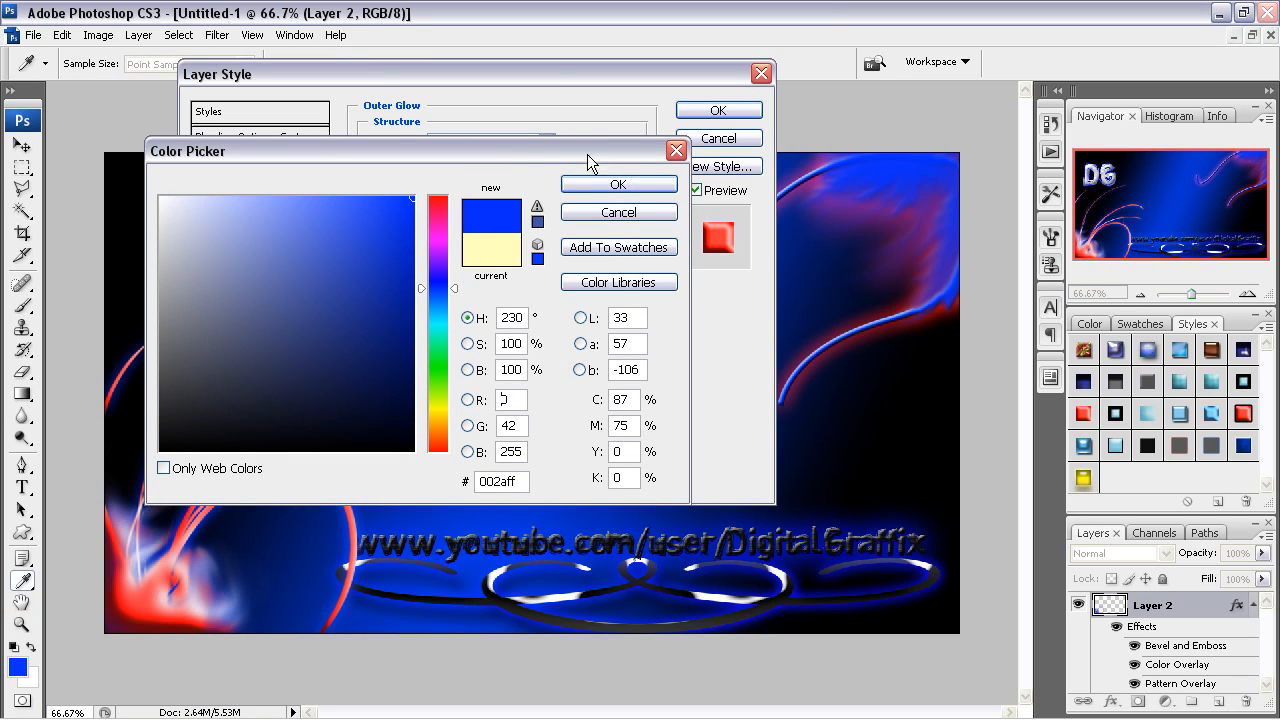
{"action": "left_click_drag", "start_coordinate": [520, 157], "coordinate": [650, 127]}
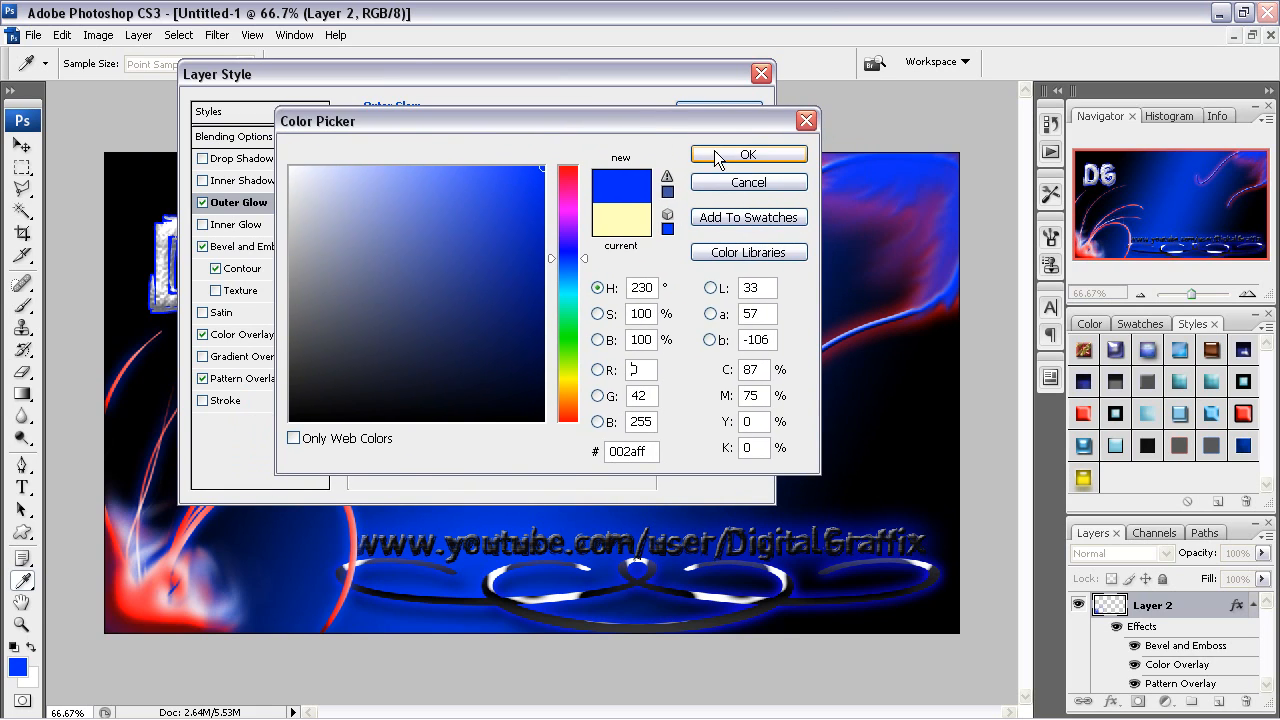
{"action": "left_click", "coordinate": [719, 158]}
{"action": "left_click_drag", "start_coordinate": [482, 74], "coordinate": [720, 92]}
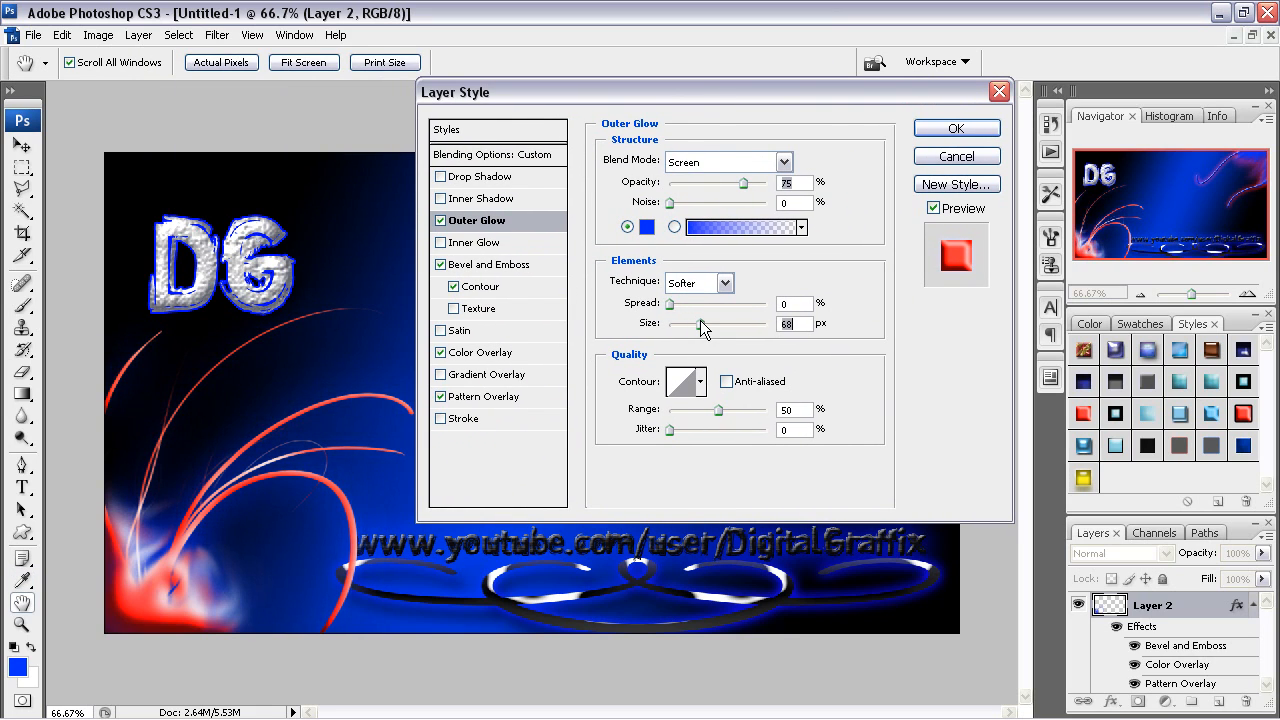
{"action": "left_click", "coordinate": [938, 134]}
{"action": "key", "text": "b"}
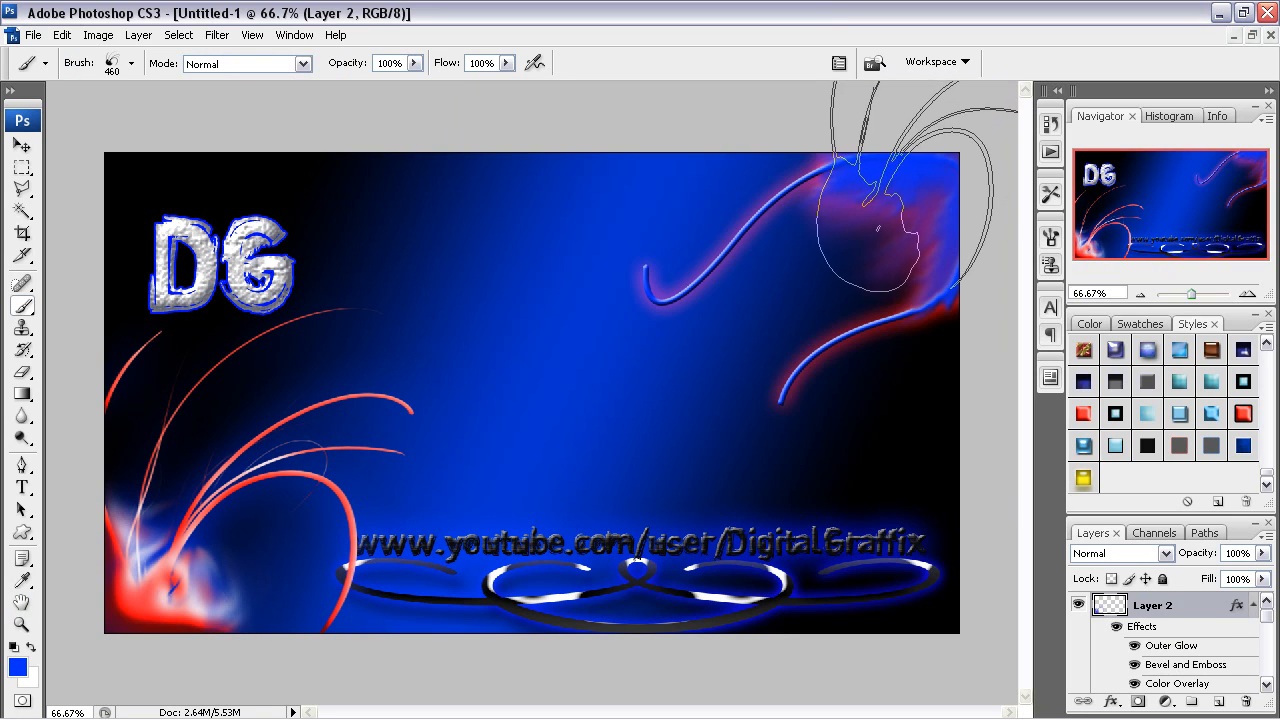
Step: Draw a large blue ornamental flourish as a custom shape and move it to about the horizontal middle of the canvas
{"action": "left_click", "coordinate": [22, 531]}
{"action": "left_click", "coordinate": [403, 63]}
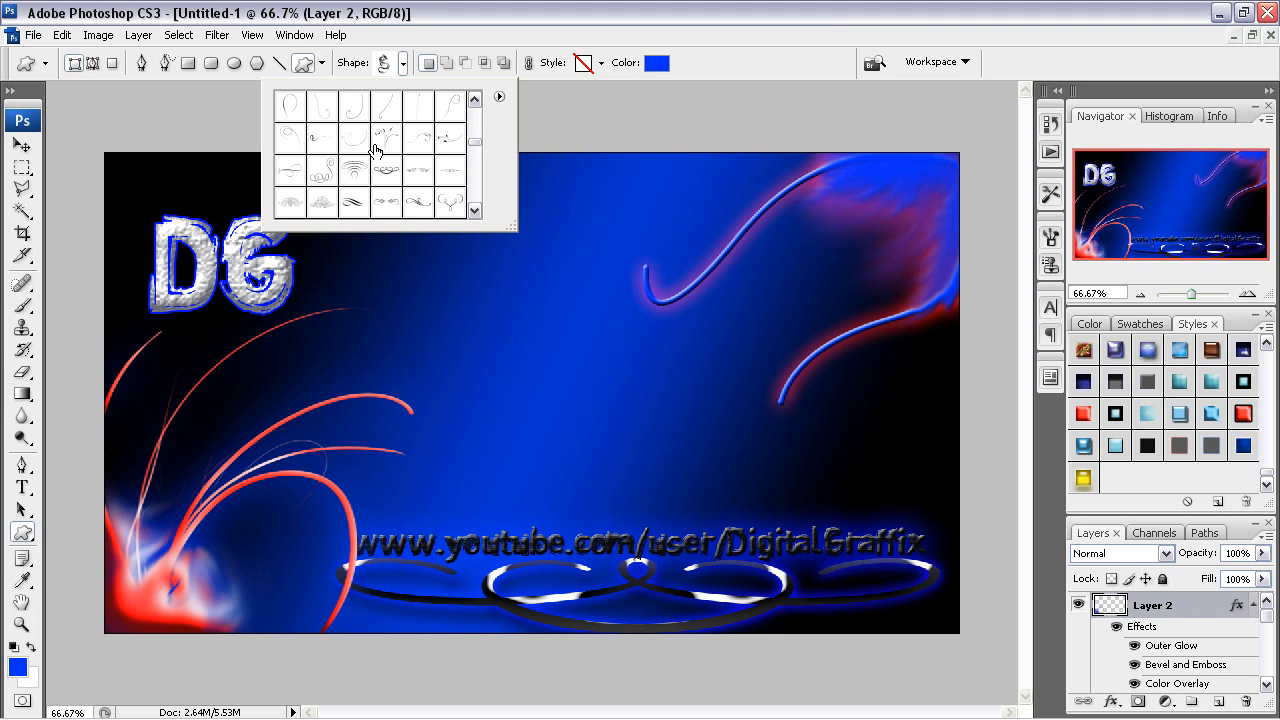
{"action": "double_click", "coordinate": [322, 201]}
{"action": "left_click_drag", "start_coordinate": [357, 181], "coordinate": [982, 516]}
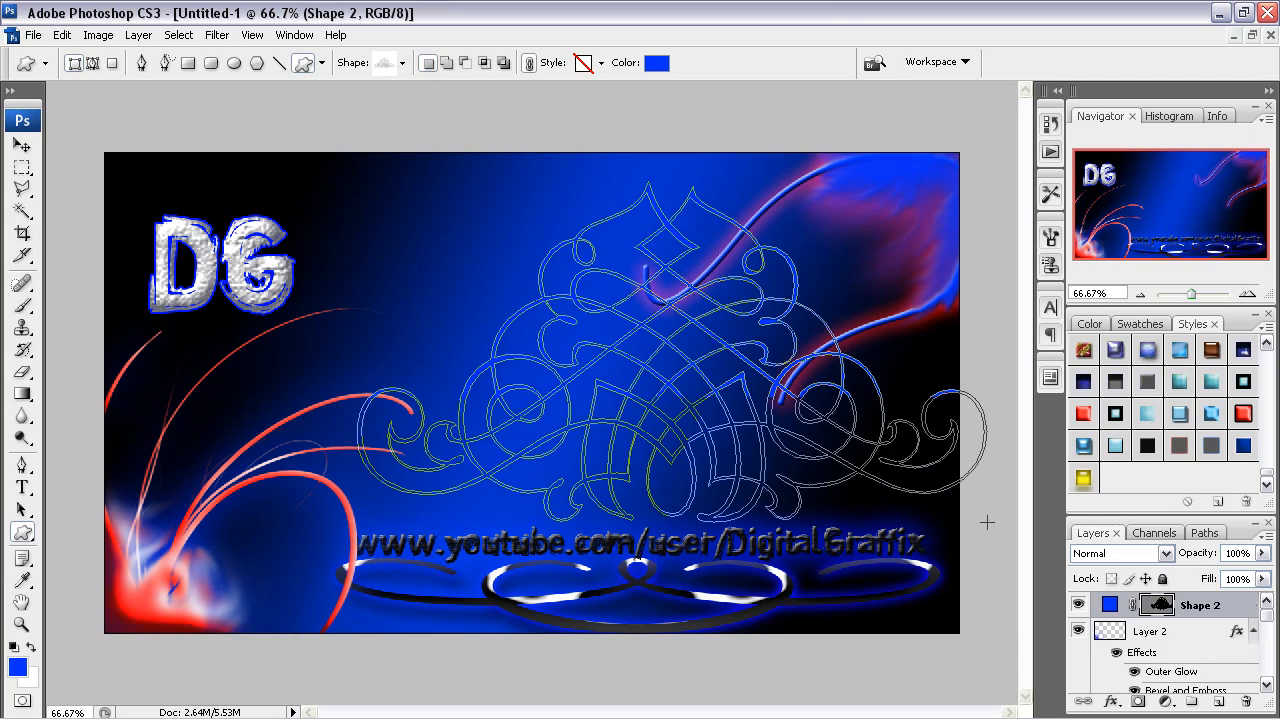
{"action": "left_click", "coordinate": [21, 146]}
{"action": "left_click_drag", "start_coordinate": [537, 357], "coordinate": [441, 357]}
Step: Move the Shape 2 flourish layer down to just above the DG text layer and rasterize it
{"action": "left_click_drag", "start_coordinate": [1226, 606], "coordinate": [1177, 607]}
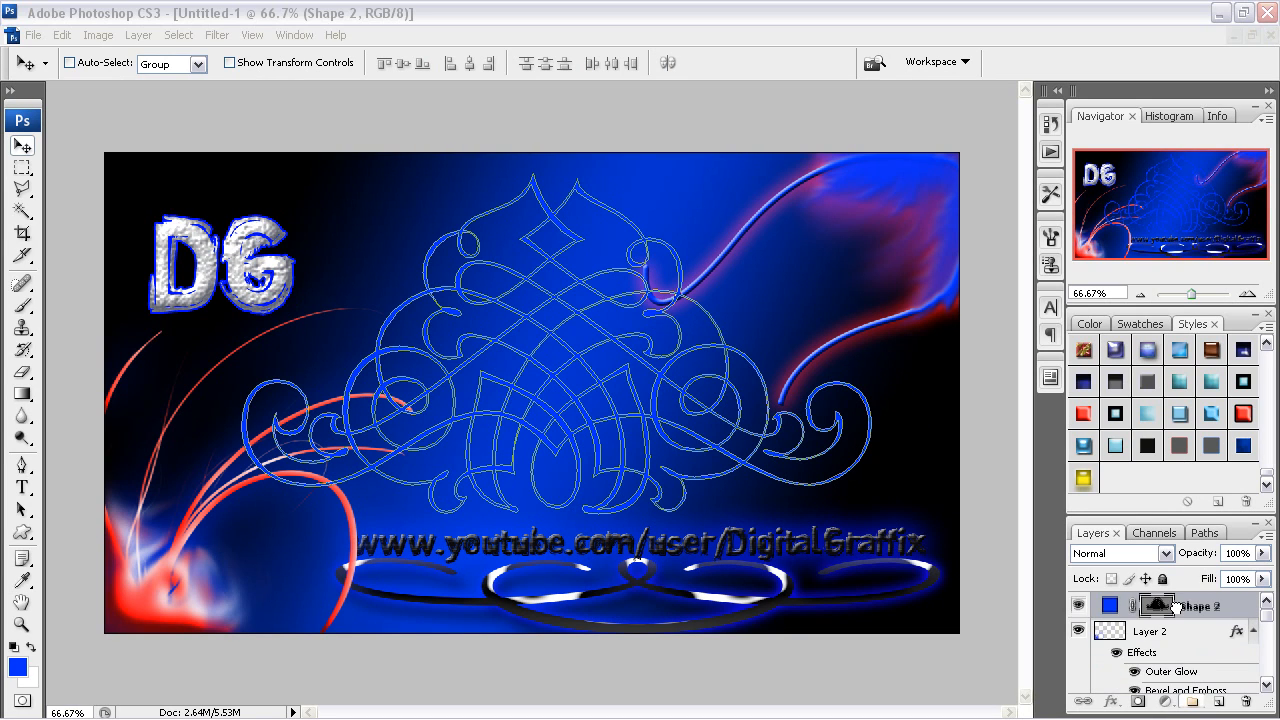
{"action": "left_click_drag", "start_coordinate": [1267, 611], "coordinate": [1177, 645]}
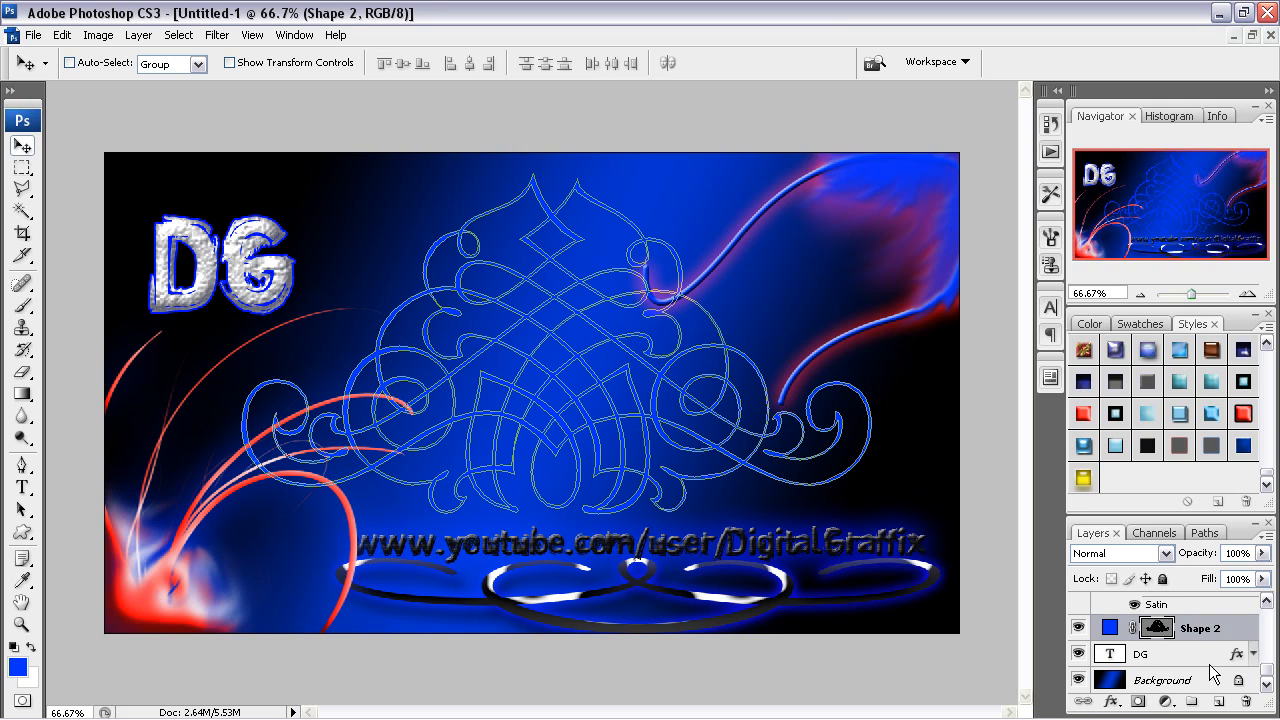
{"action": "right_click", "coordinate": [1188, 632]}
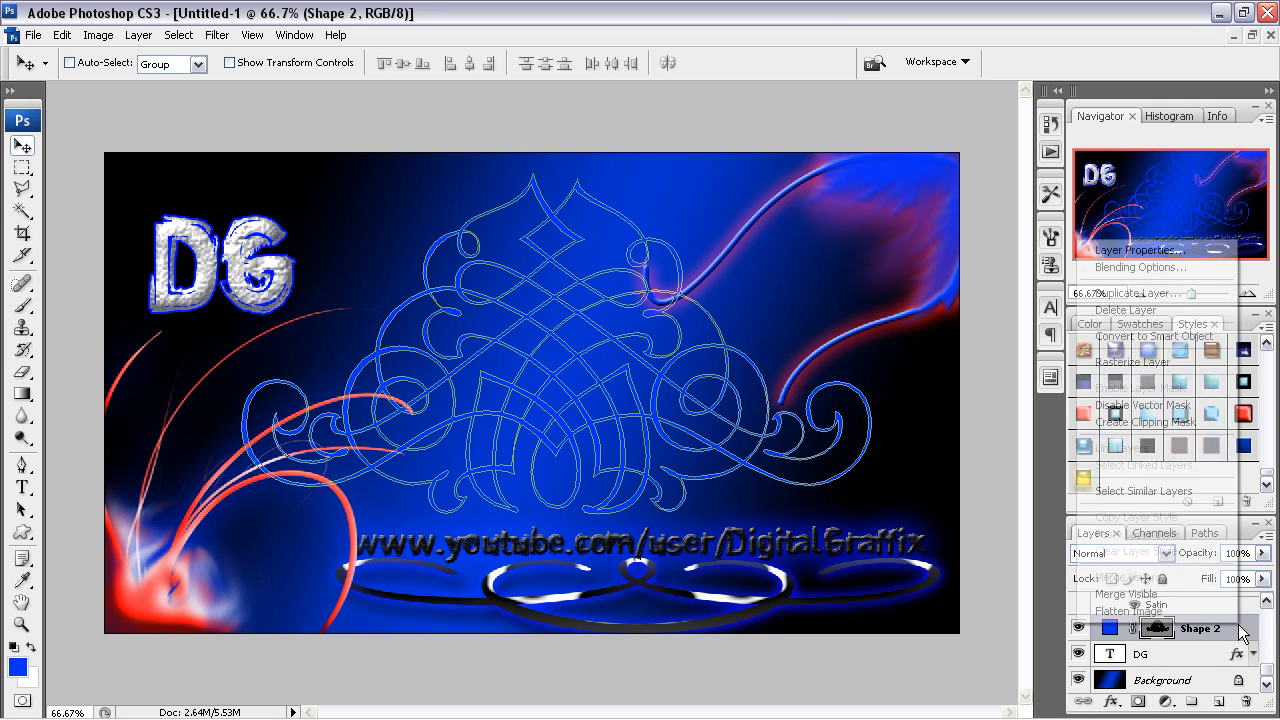
{"action": "left_click", "coordinate": [1093, 362]}
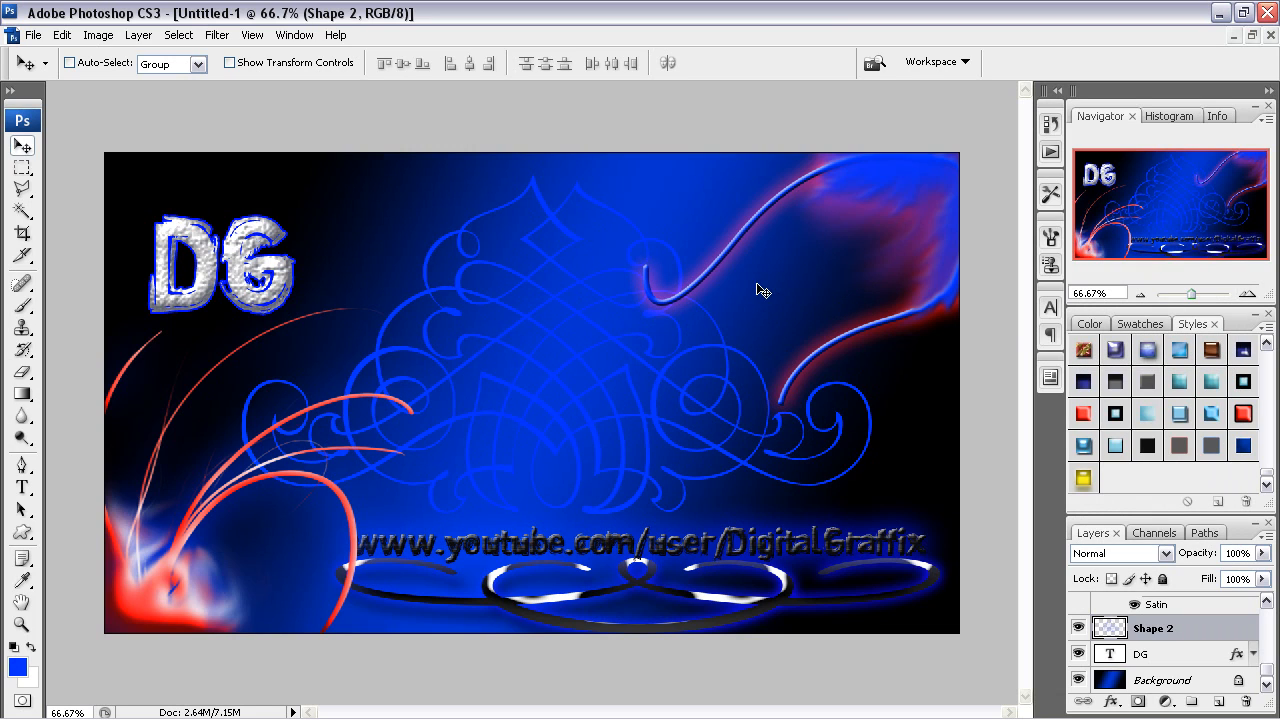
Step: Add Bevel and Emboss and Satin effects to the Shape 2 flourish layer
{"action": "scroll", "coordinate": [1212, 445], "scroll_direction": "down", "scroll_amount": 5}
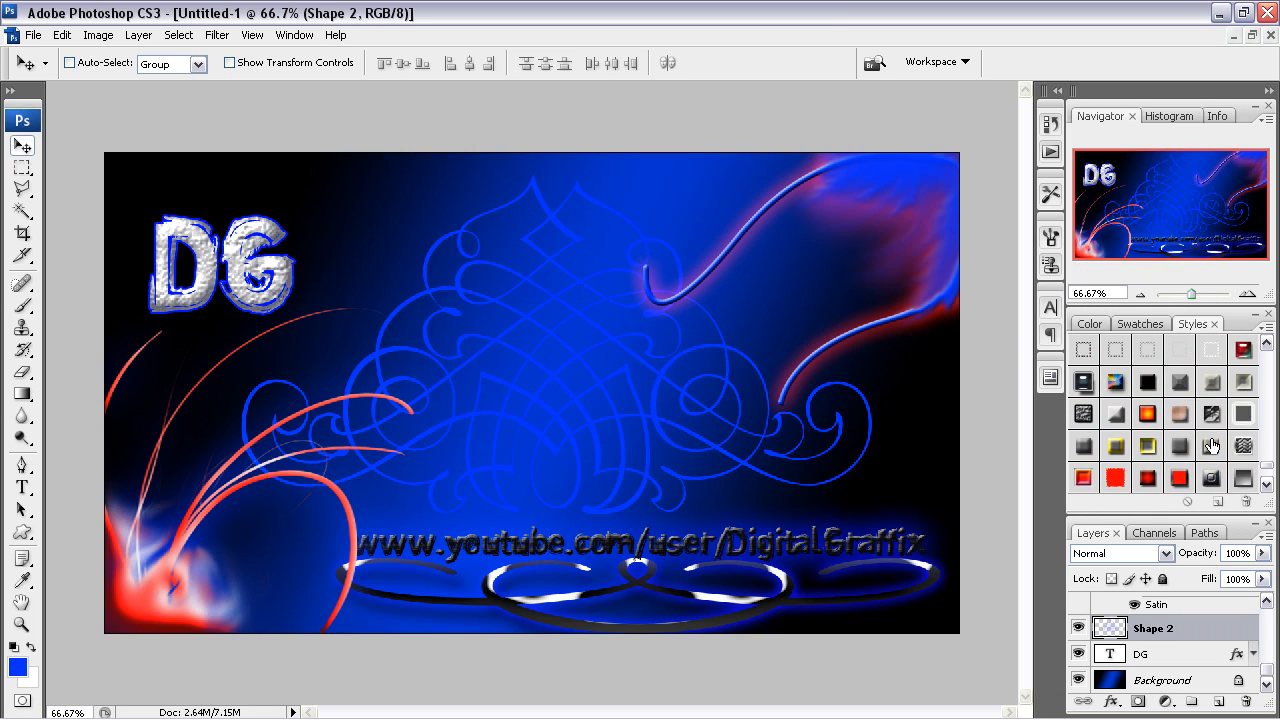
{"action": "scroll", "coordinate": [1212, 445], "scroll_direction": "up", "scroll_amount": 5}
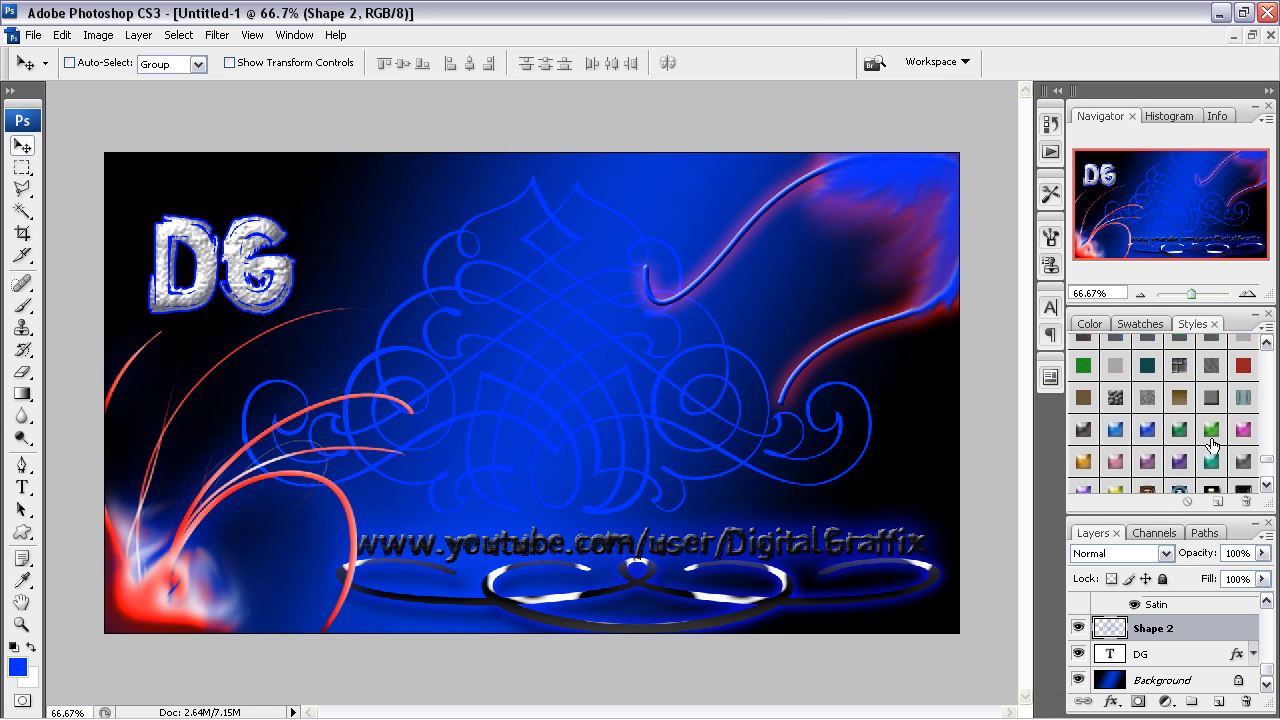
{"action": "double_click", "coordinate": [1200, 636]}
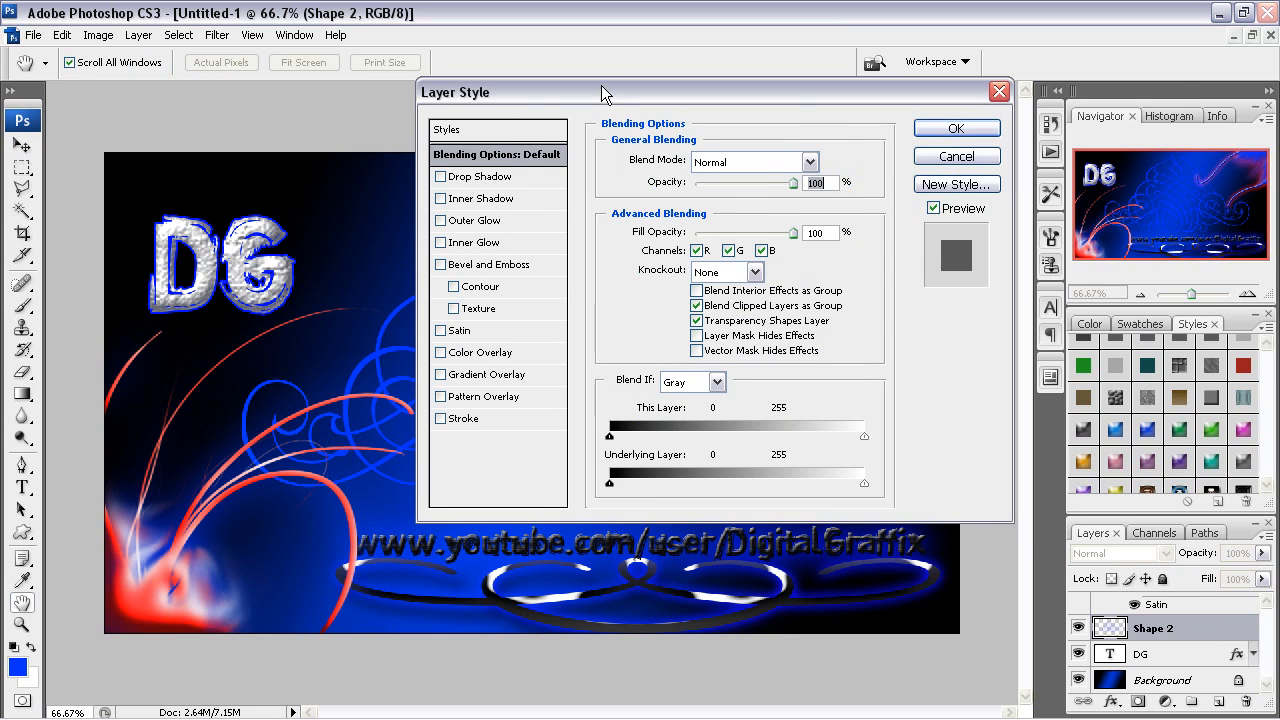
{"action": "mouse_move", "coordinate": [605, 92]}
{"action": "left_mouse_down"}
{"action": "mouse_move", "coordinate": [851, 96]}
{"action": "mouse_move", "coordinate": [958, 113]}
{"action": "left_mouse_up"}
{"action": "left_click", "coordinate": [820, 283]}
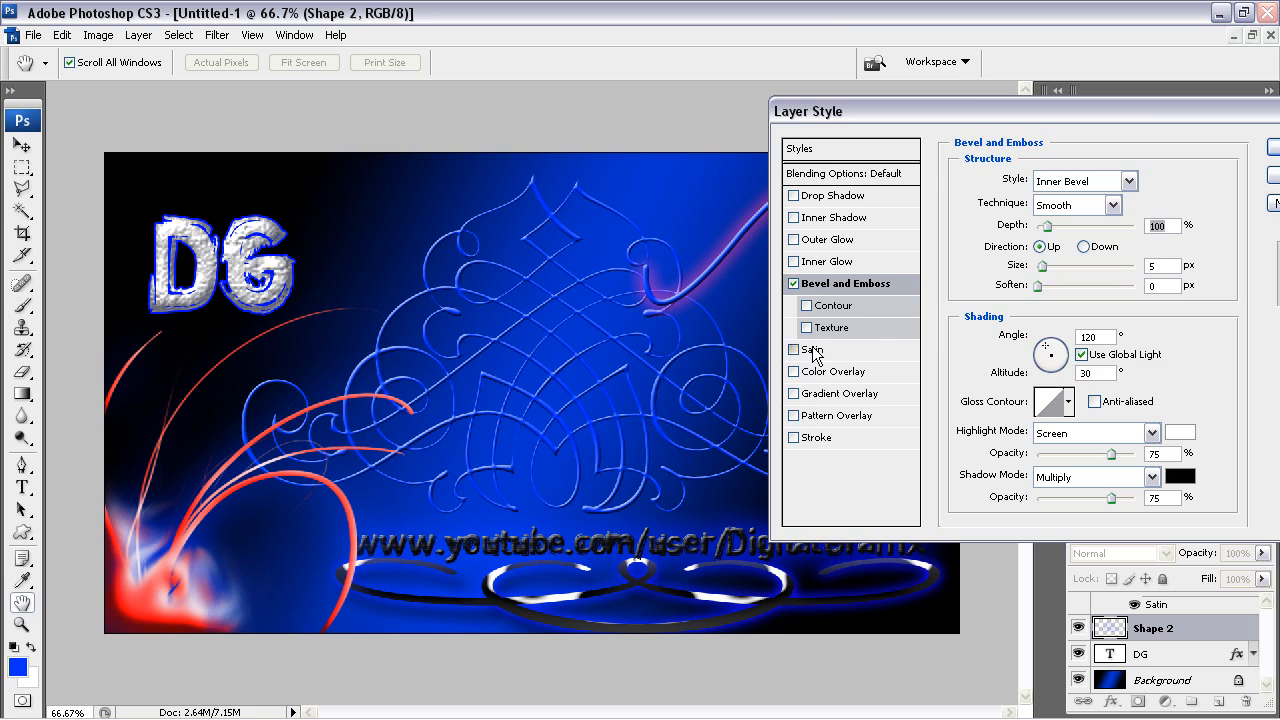
{"action": "left_click", "coordinate": [811, 351]}
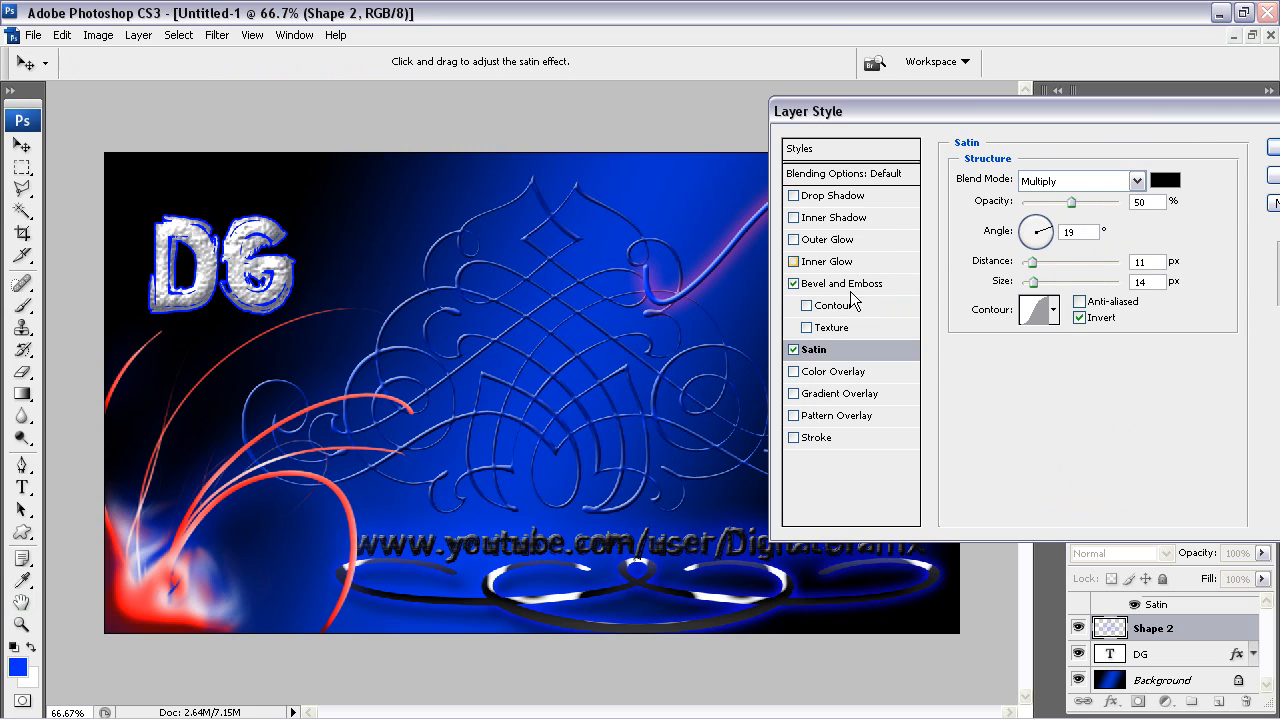
Step: Add a black (#000000) color overlay in Normal blend mode to the flourish
{"action": "left_click", "coordinate": [814, 372]}
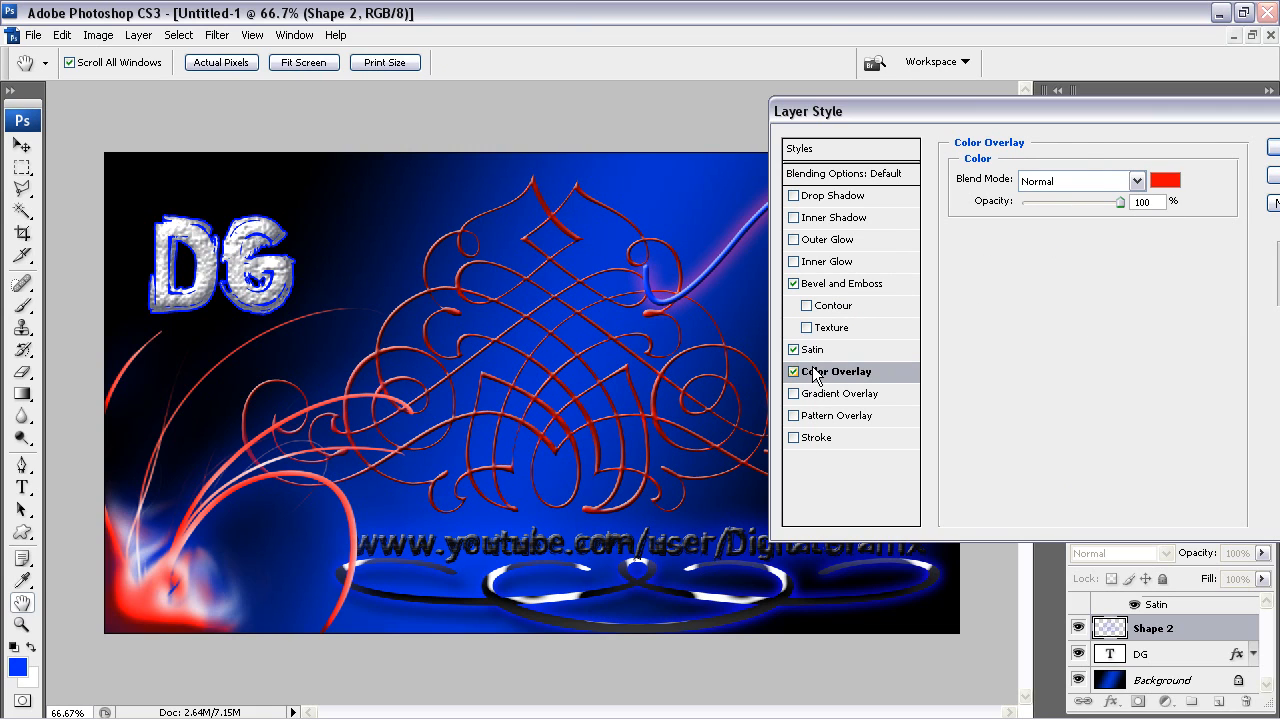
{"action": "left_click", "coordinate": [1160, 180]}
{"action": "left_click", "coordinate": [556, 426]}
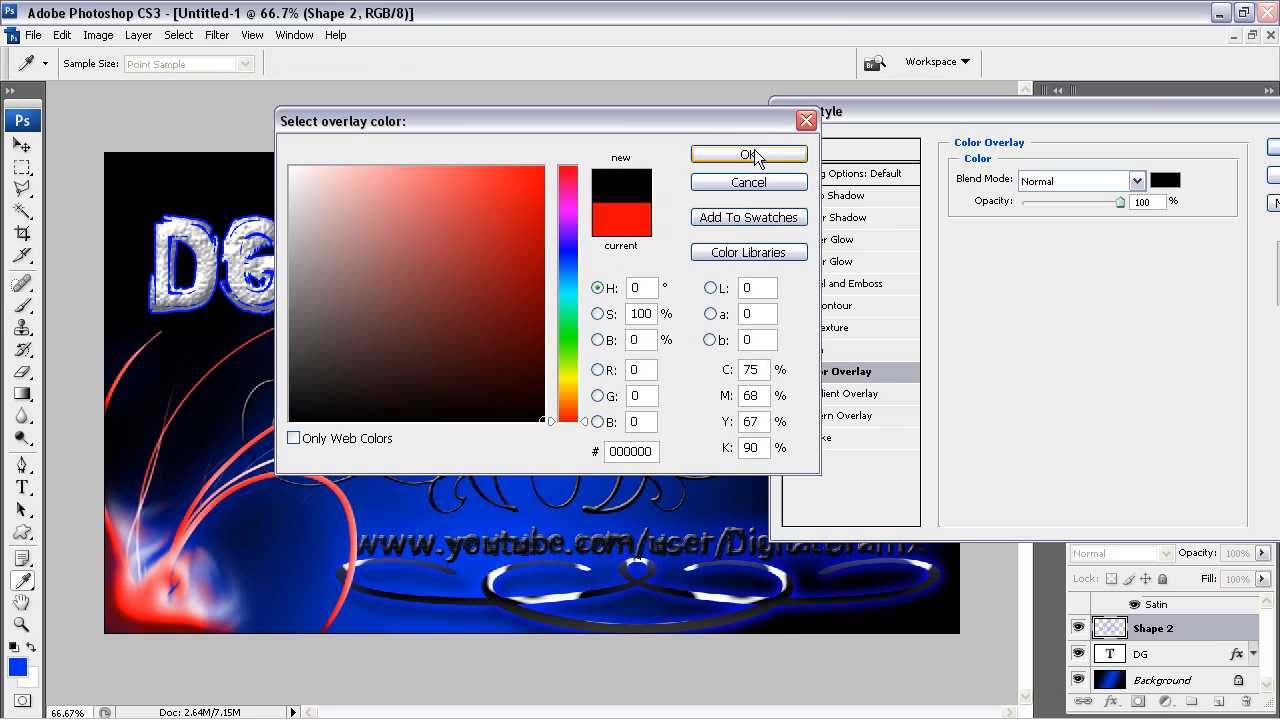
{"action": "left_click", "coordinate": [750, 155]}
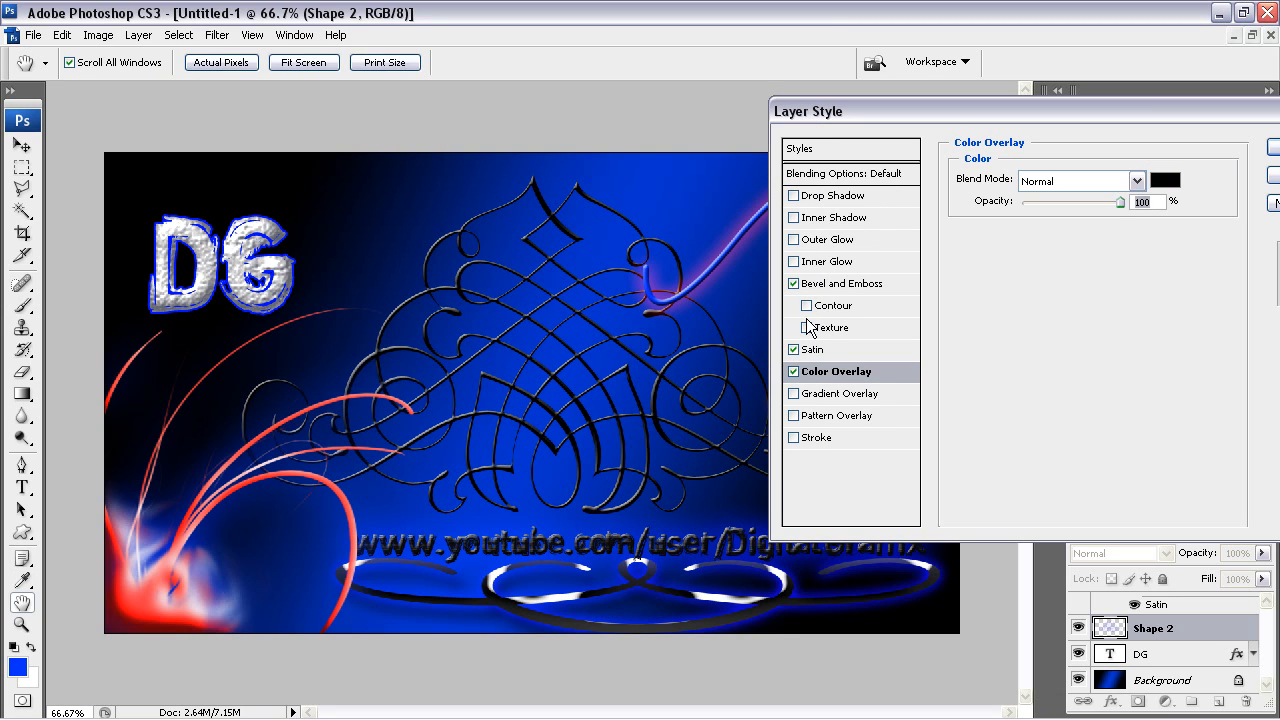
Step: Set the flourish's inner bevel to about 205% depth and 6 px size
{"action": "left_click", "coordinate": [834, 285]}
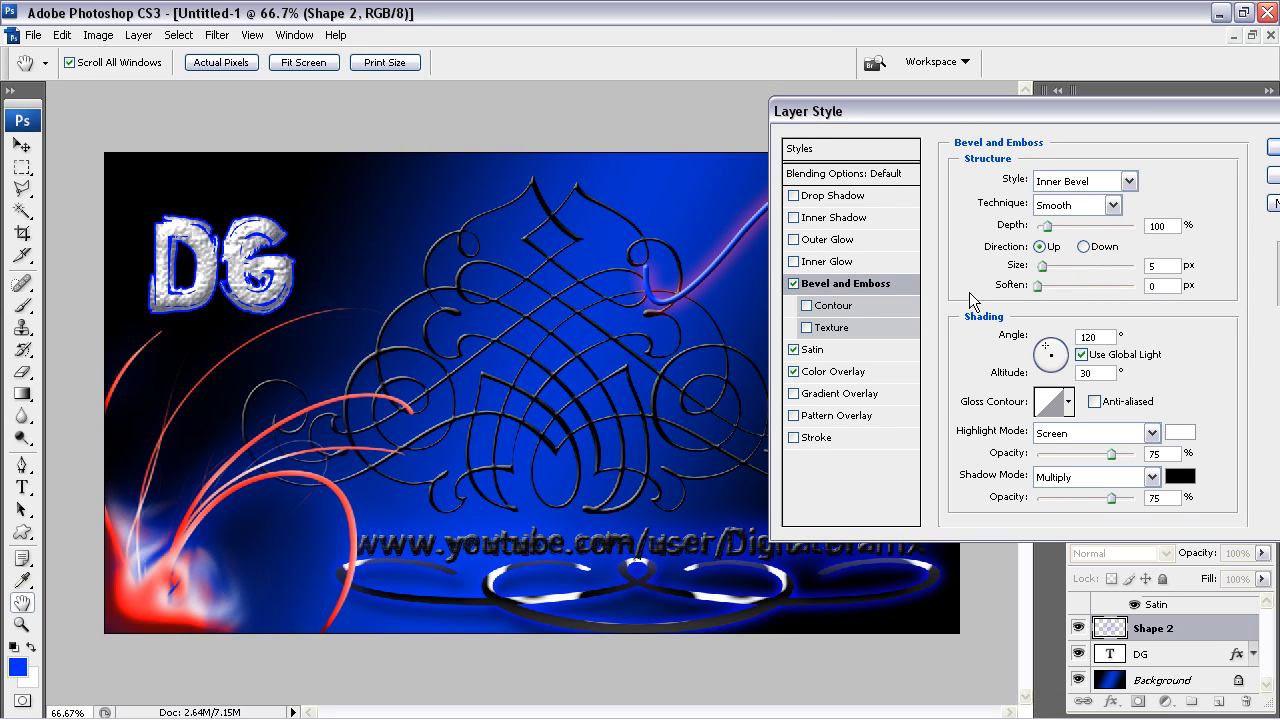
{"action": "left_click_drag", "start_coordinate": [1042, 270], "coordinate": [931, 289]}
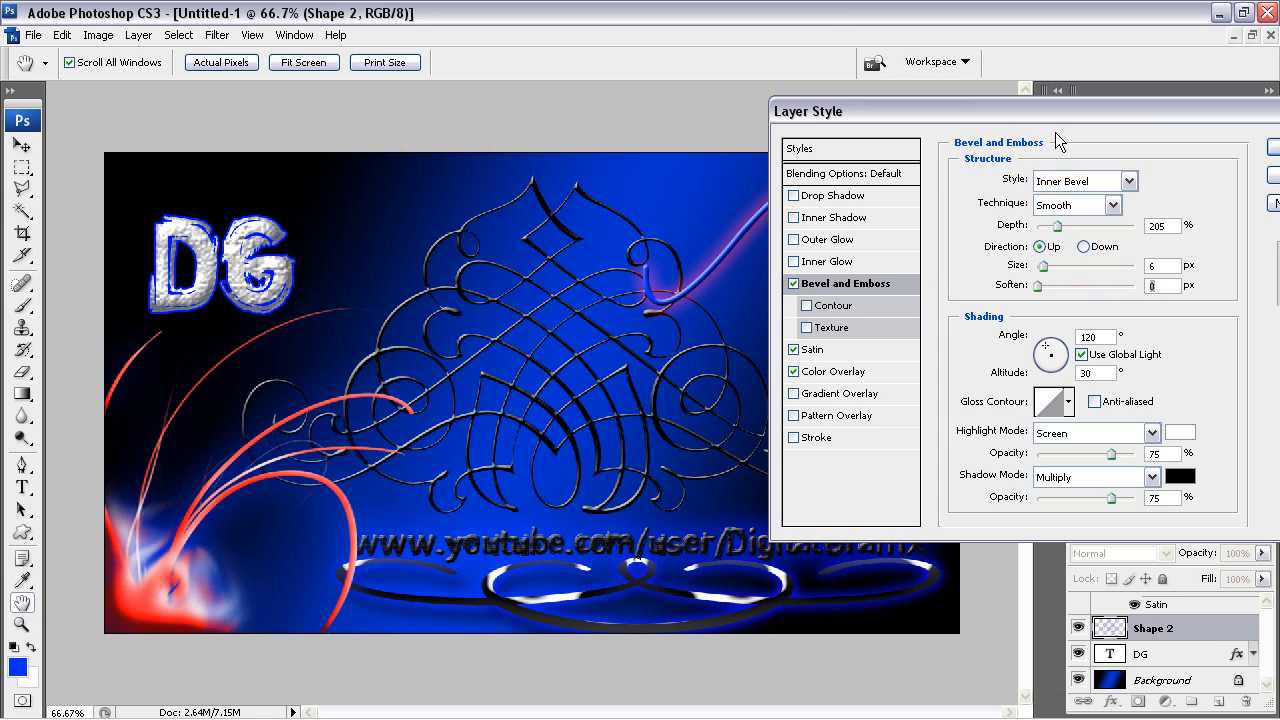
{"action": "left_click_drag", "start_coordinate": [1053, 123], "coordinate": [873, 118]}
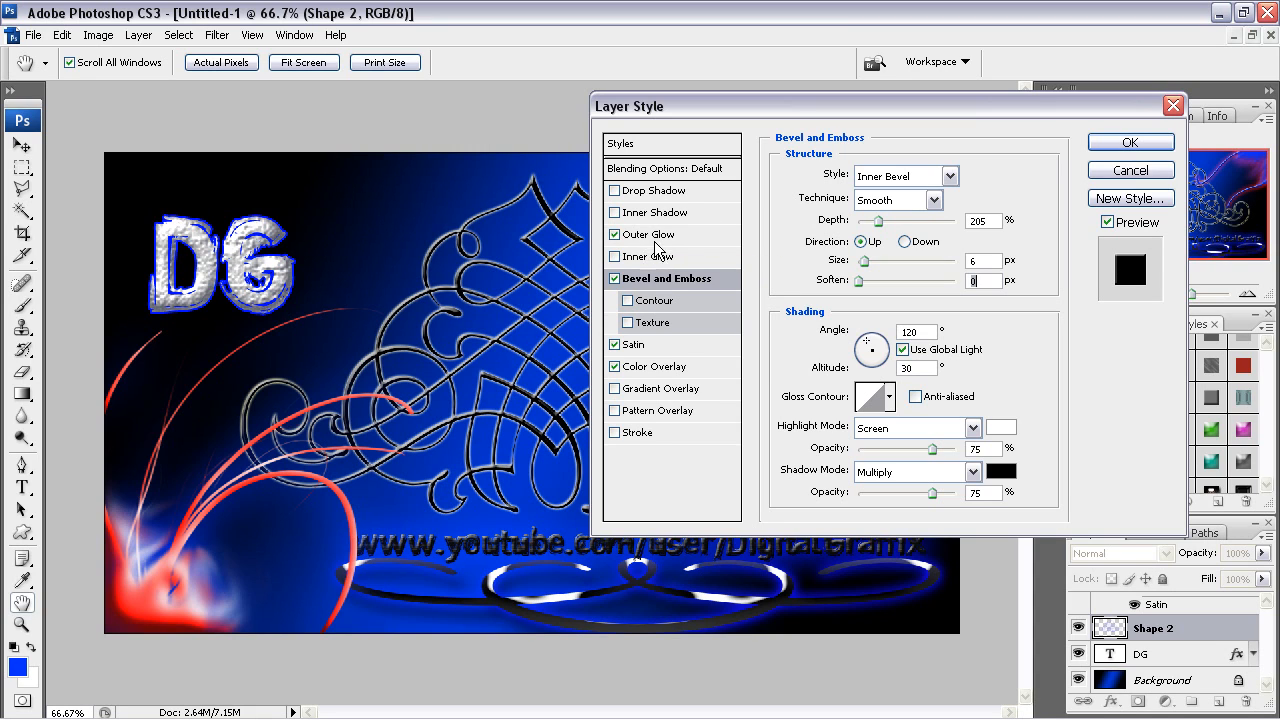
Step: Add an outer glow to the flourish and set the glow color to black
{"action": "left_click", "coordinate": [650, 236]}
{"action": "left_click", "coordinate": [820, 242]}
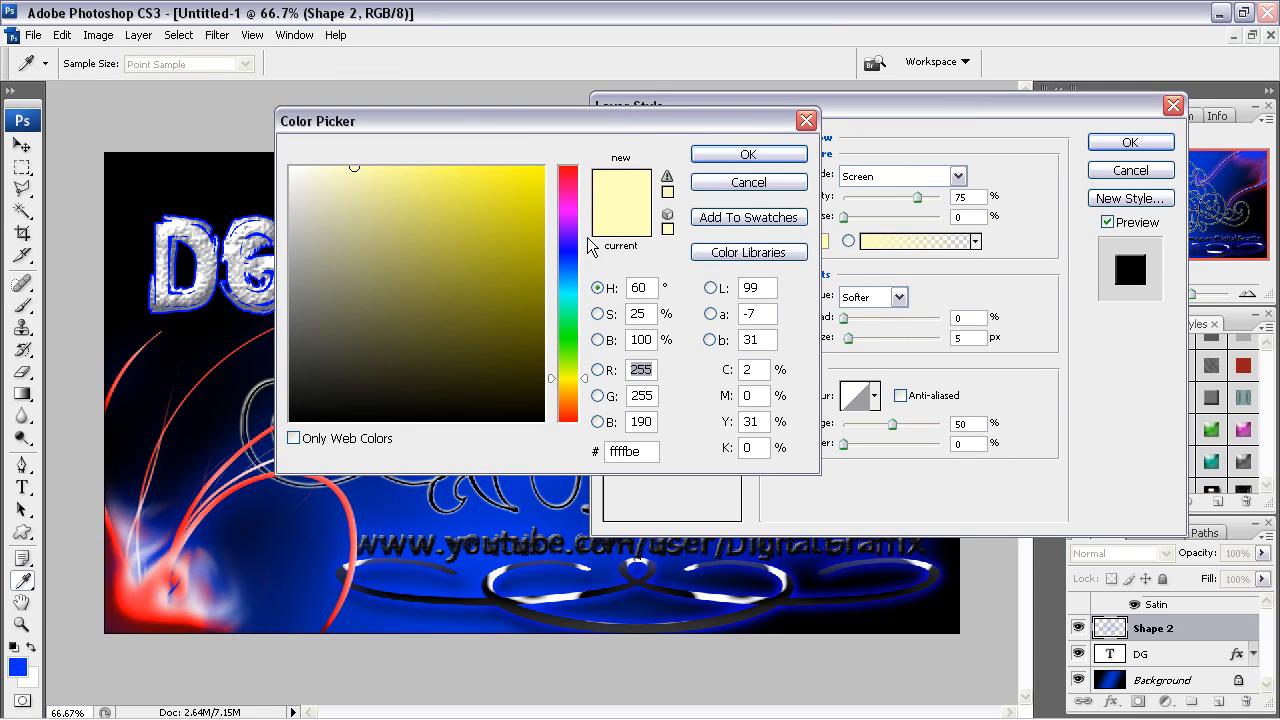
{"action": "left_click_drag", "start_coordinate": [498, 246], "coordinate": [545, 421]}
{"action": "left_click", "coordinate": [724, 157]}
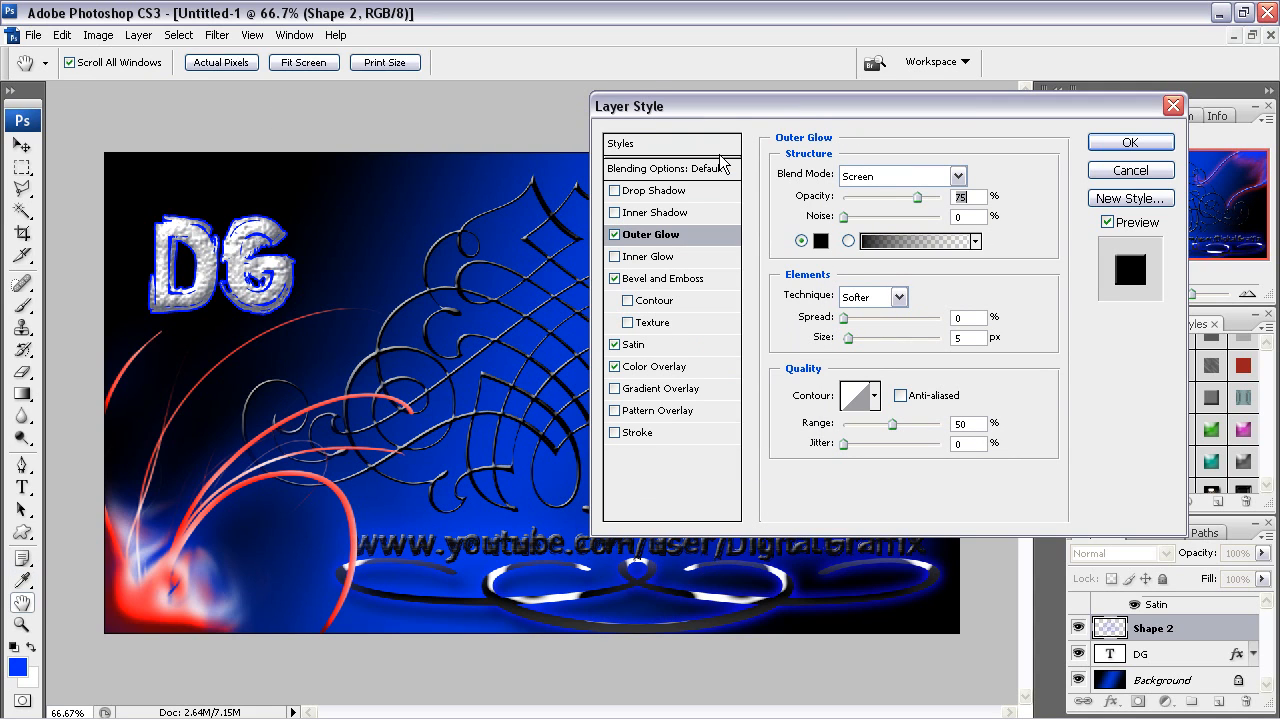
Step: Set the black outer glow's blend mode to Normal and its size to 6 px, and apply the layer style
{"action": "left_click", "coordinate": [898, 176]}
{"action": "left_click", "coordinate": [880, 194]}
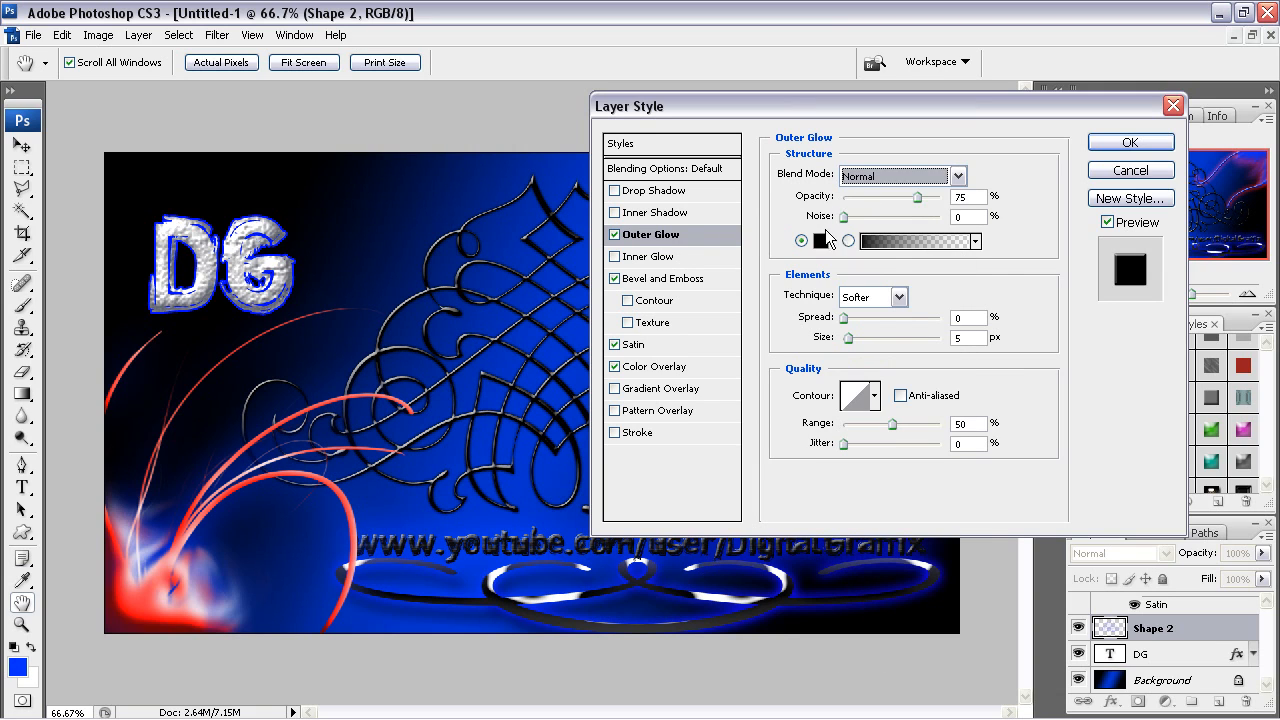
{"action": "left_click", "coordinate": [865, 178]}
{"action": "left_click", "coordinate": [845, 357]}
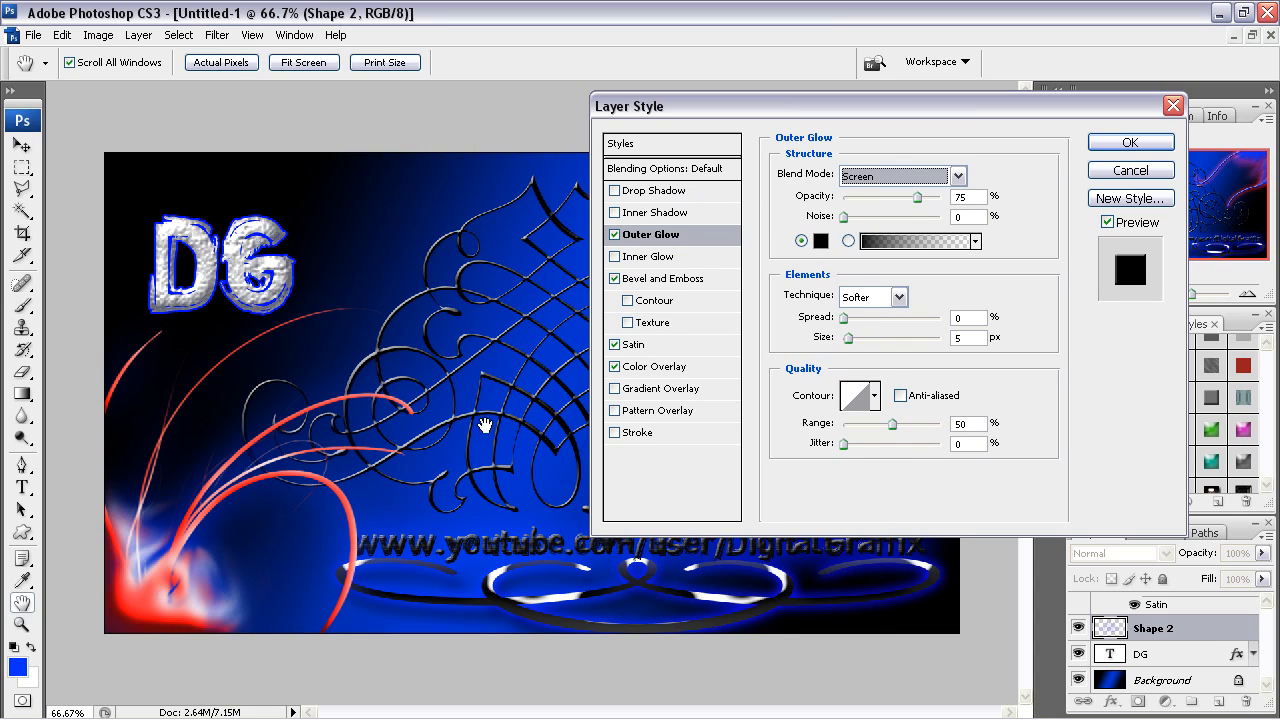
{"action": "left_click", "coordinate": [870, 178]}
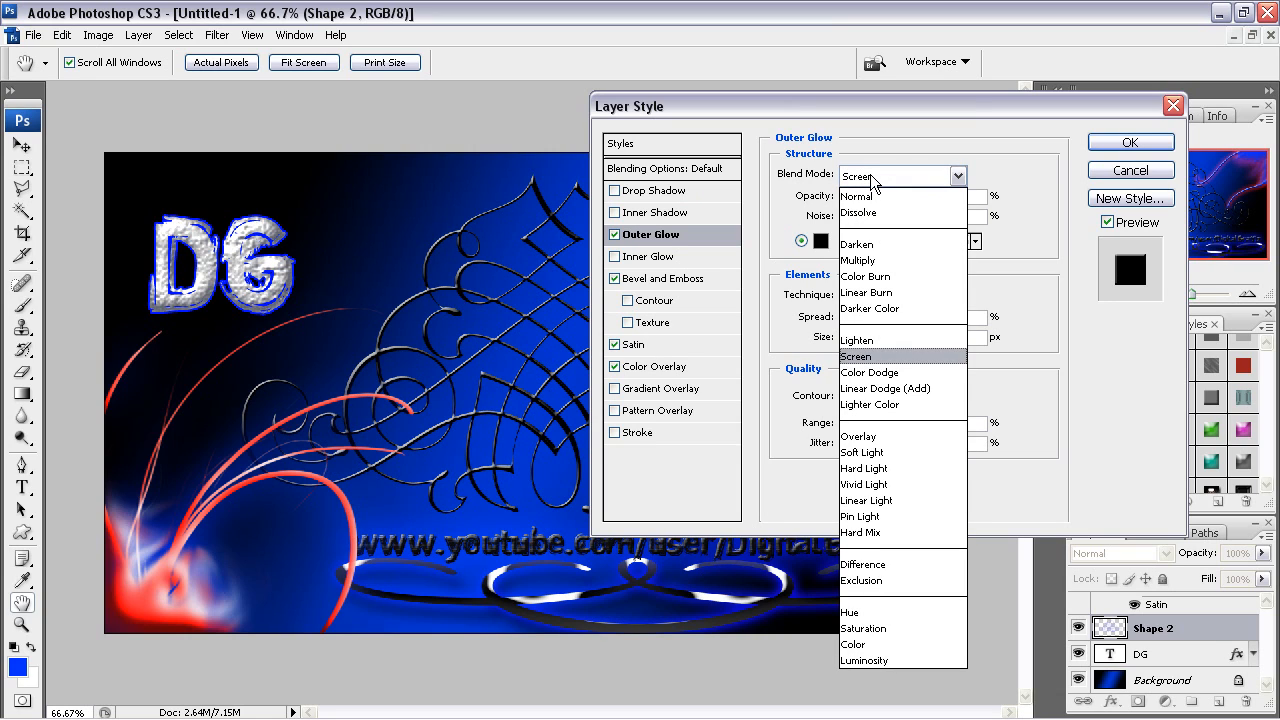
{"action": "left_click", "coordinate": [858, 197]}
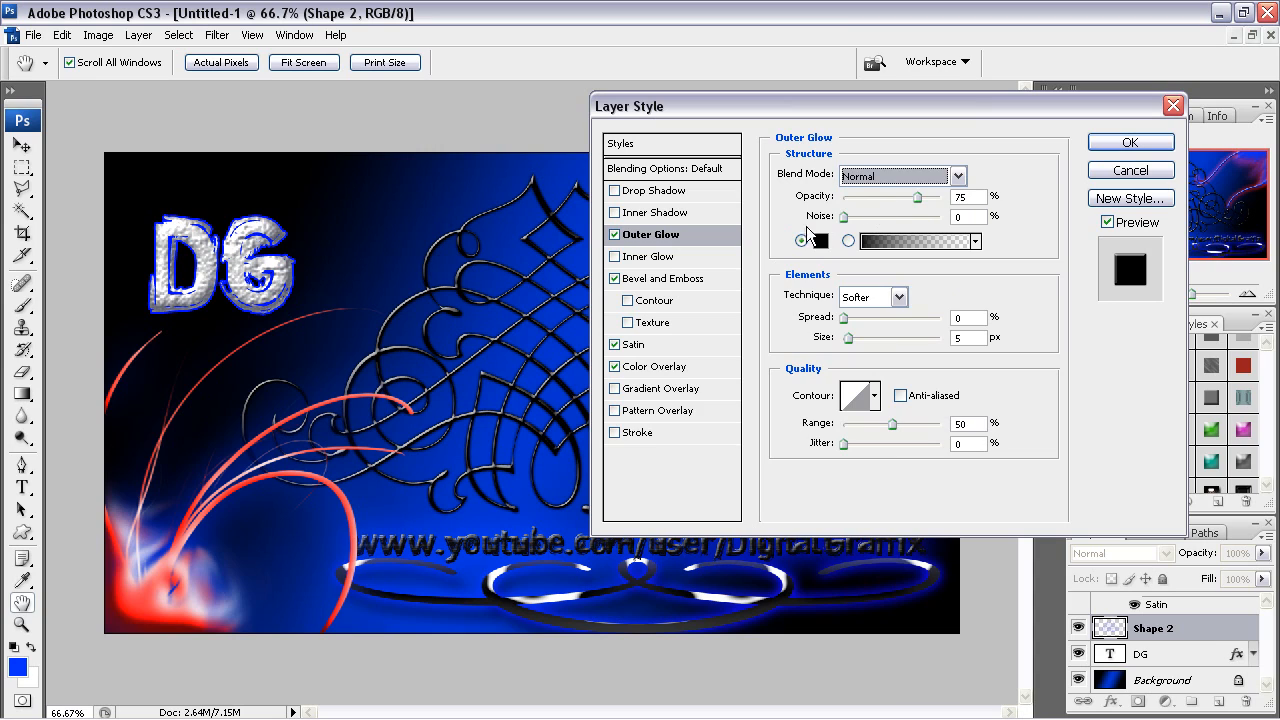
{"action": "mouse_move", "coordinate": [852, 342]}
{"action": "left_mouse_down"}
{"action": "mouse_move", "coordinate": [878, 338]}
{"action": "mouse_move", "coordinate": [852, 343]}
{"action": "left_mouse_up"}
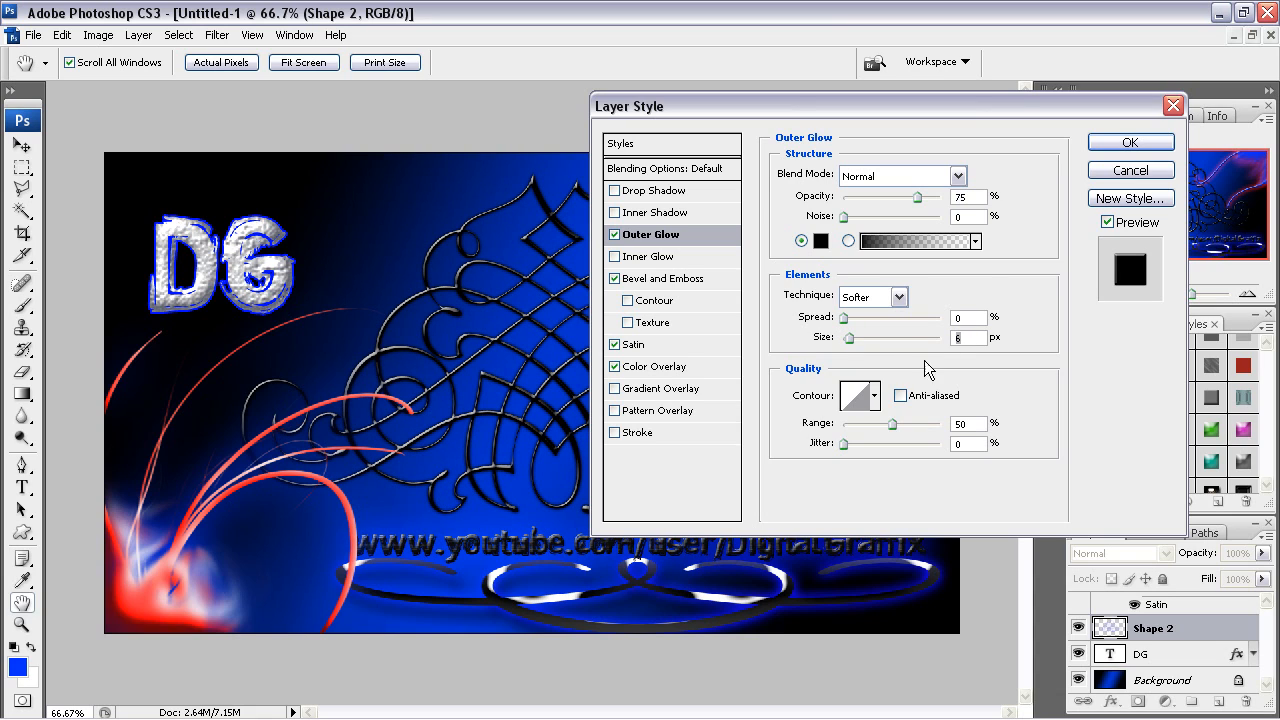
{"action": "left_click", "coordinate": [1129, 143]}
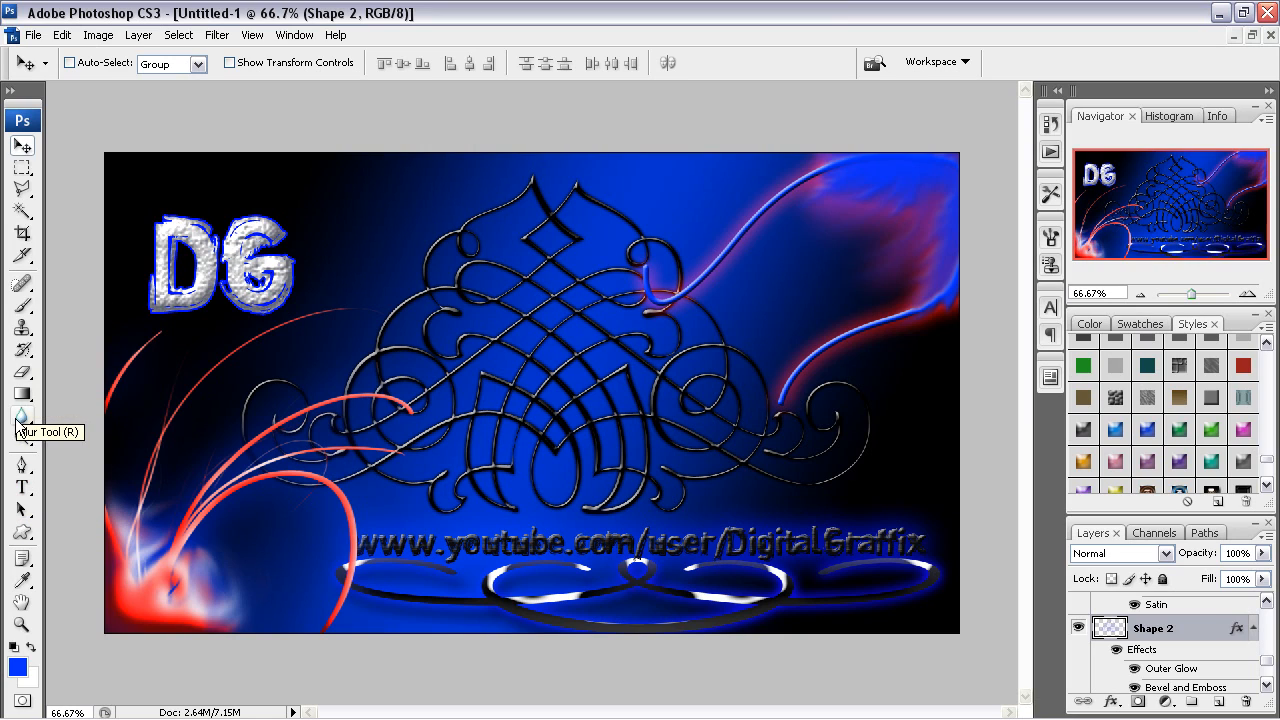
Step: Draw a large solid blue circle with the Ellipse tool over the middle of the flourish and position it there
{"action": "left_click", "coordinate": [22, 533]}
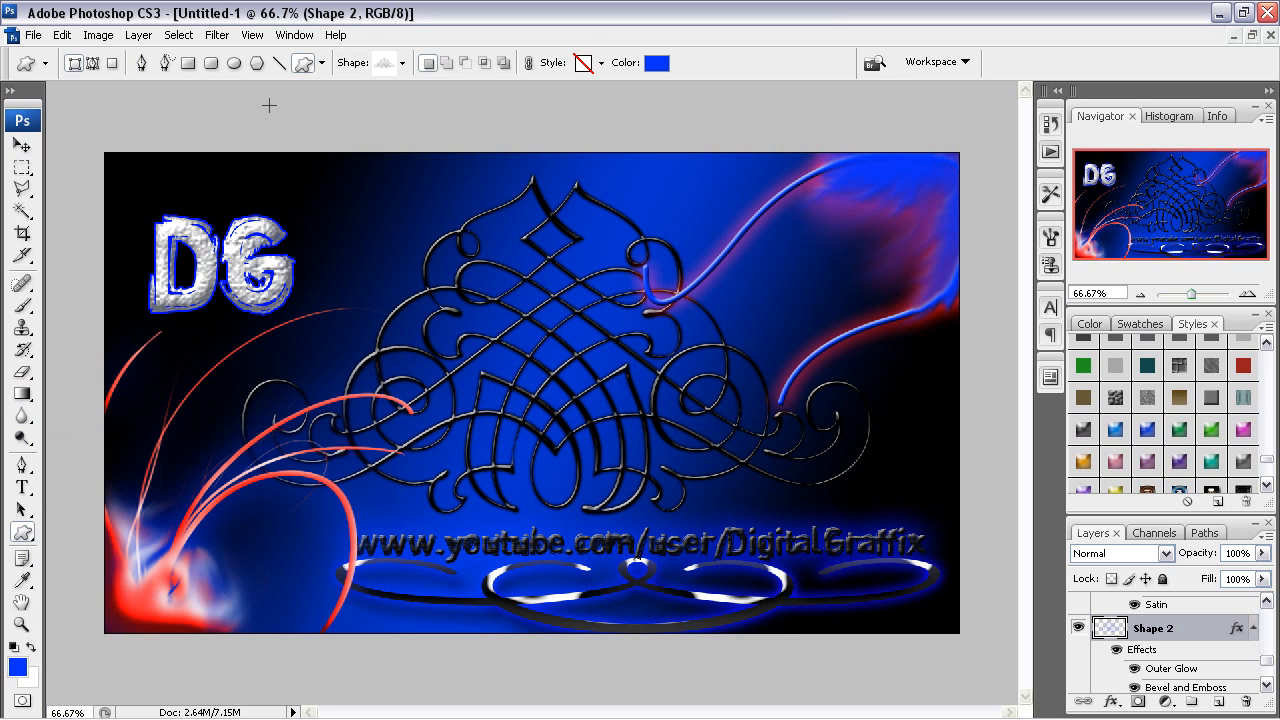
{"action": "left_click", "coordinate": [233, 63]}
{"action": "left_click_drag", "start_coordinate": [412, 192], "coordinate": [737, 507]}
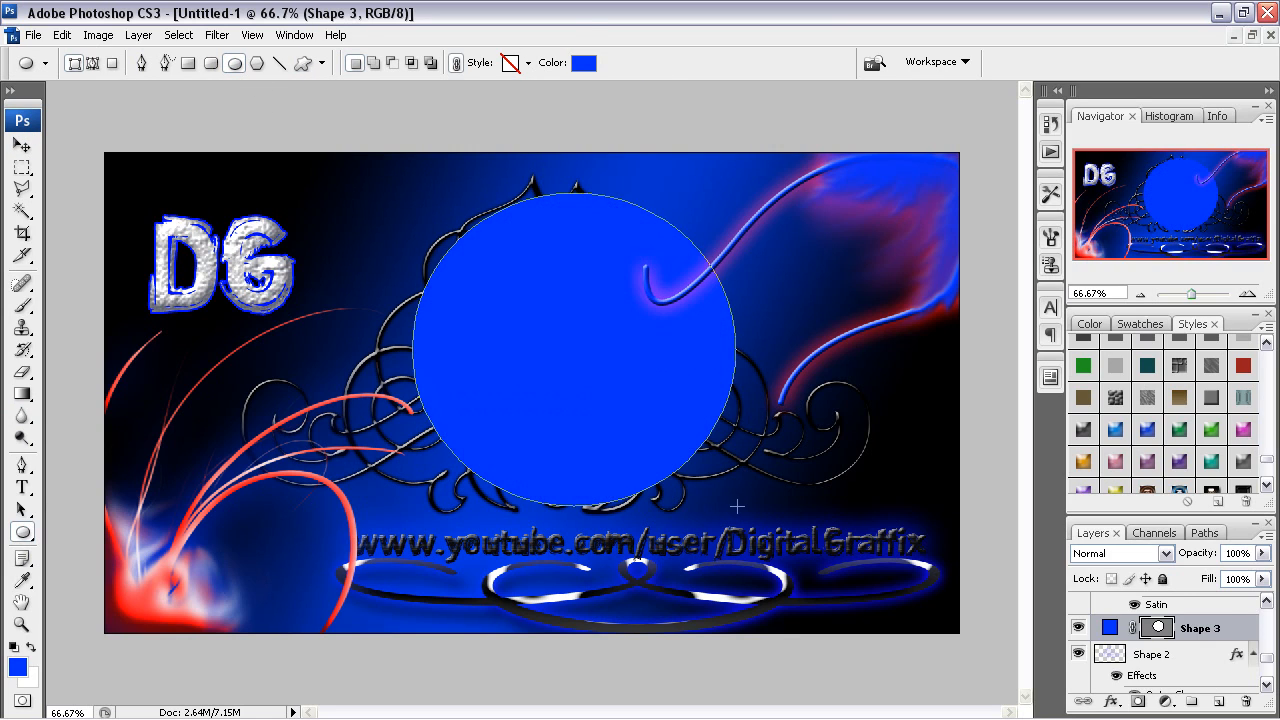
{"action": "left_click", "coordinate": [21, 145]}
{"action": "left_click_drag", "start_coordinate": [479, 309], "coordinate": [462, 318]}
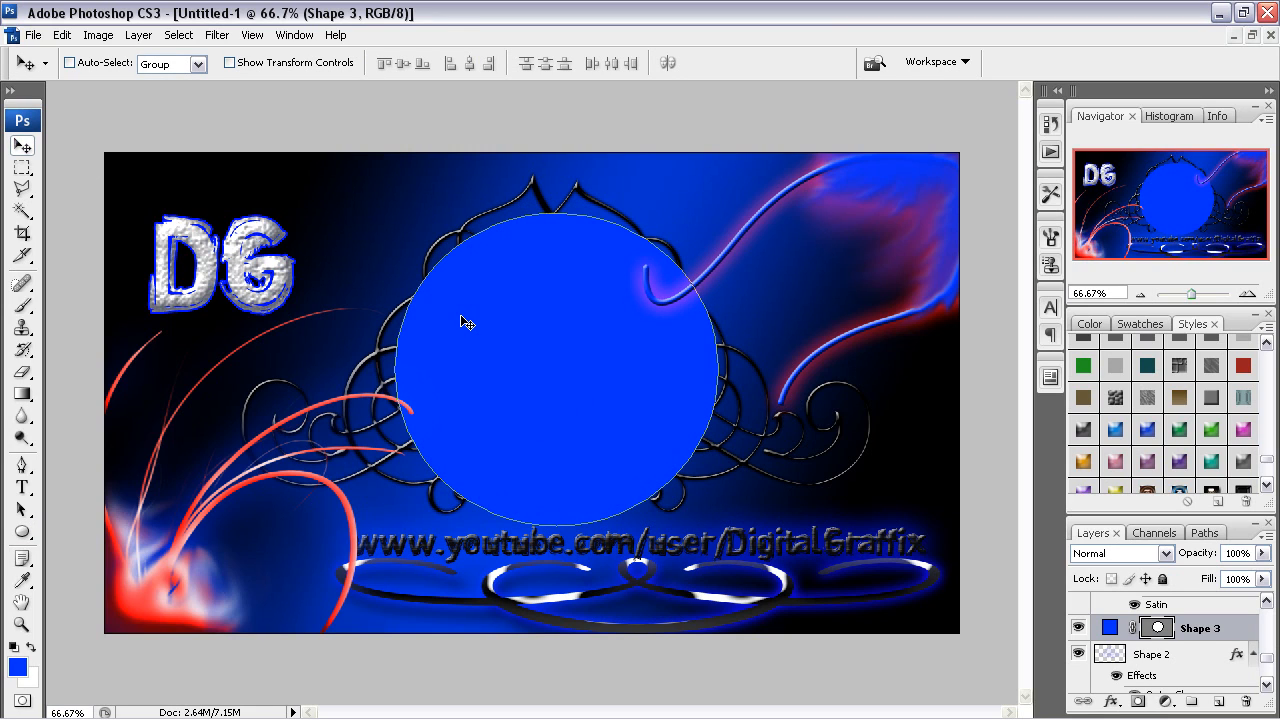
Step: Shrink the blue circle to about 88.6% width and 87.9% height, centre it over the flourish, and rasterize its layer
{"action": "key", "text": "ctrl+t"}
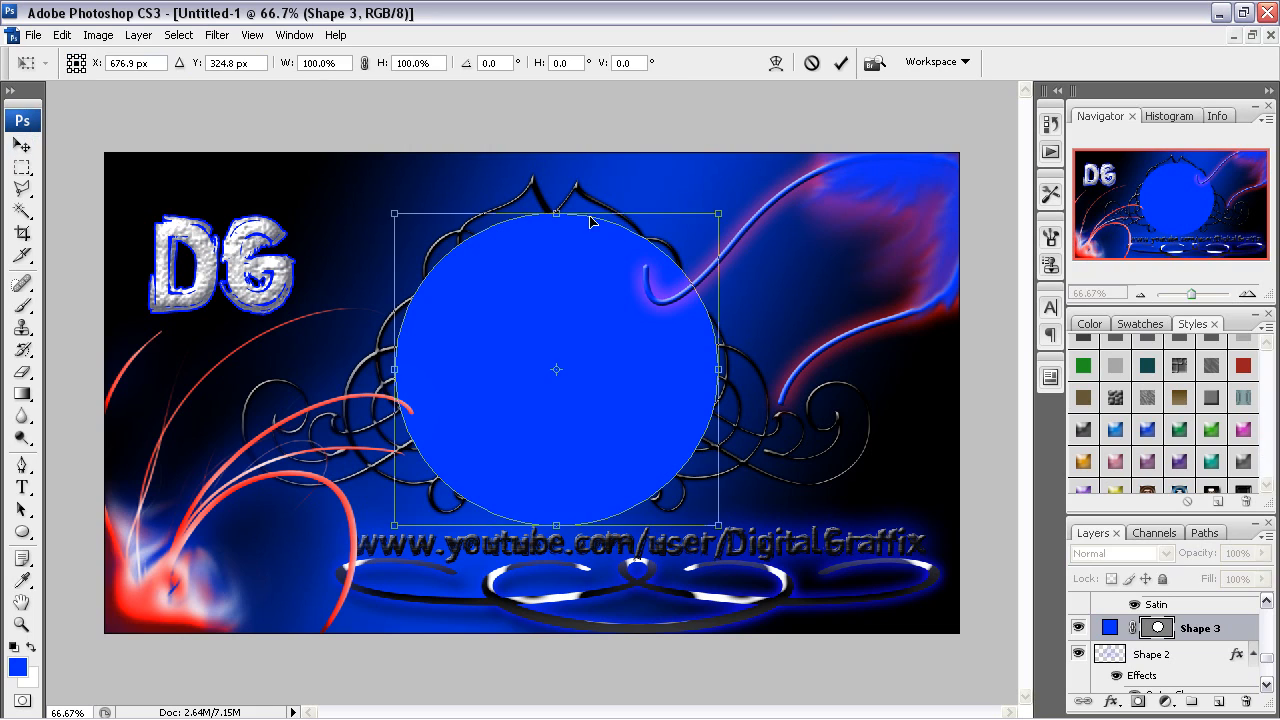
{"action": "left_click_drag", "start_coordinate": [717, 212], "coordinate": [681, 254]}
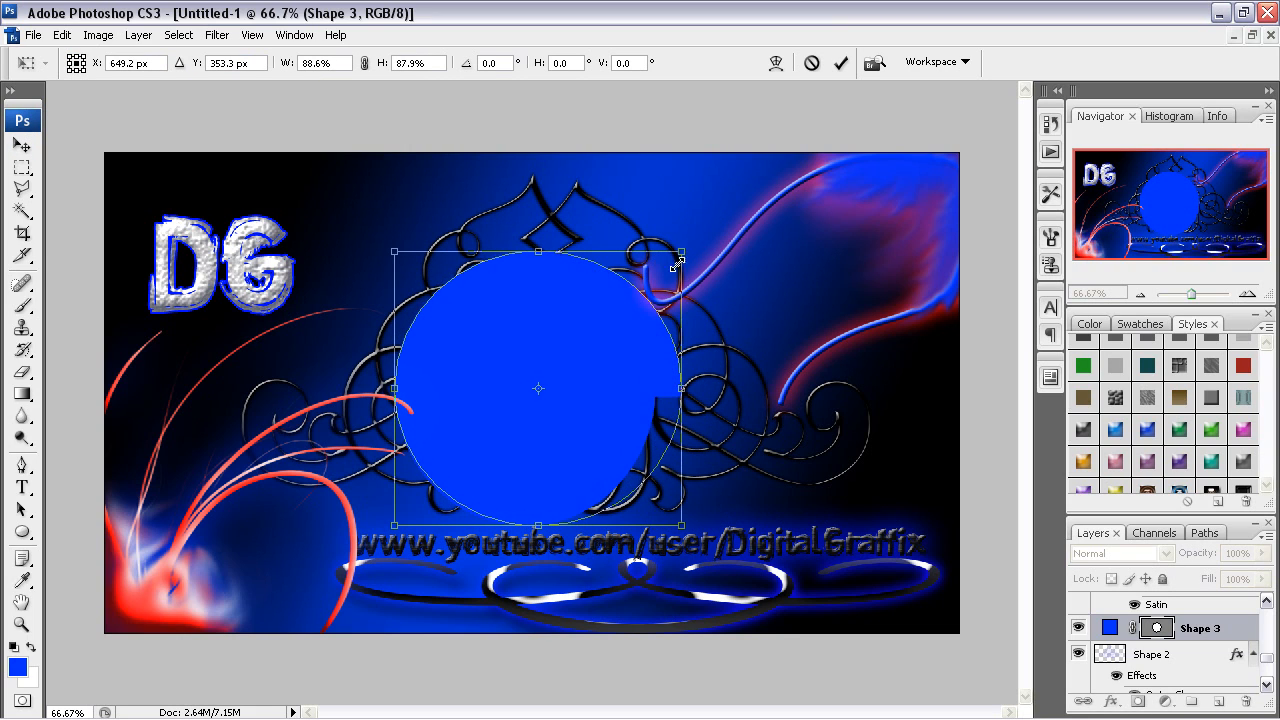
{"action": "left_click_drag", "start_coordinate": [607, 348], "coordinate": [617, 315]}
{"action": "key", "text": "Return"}
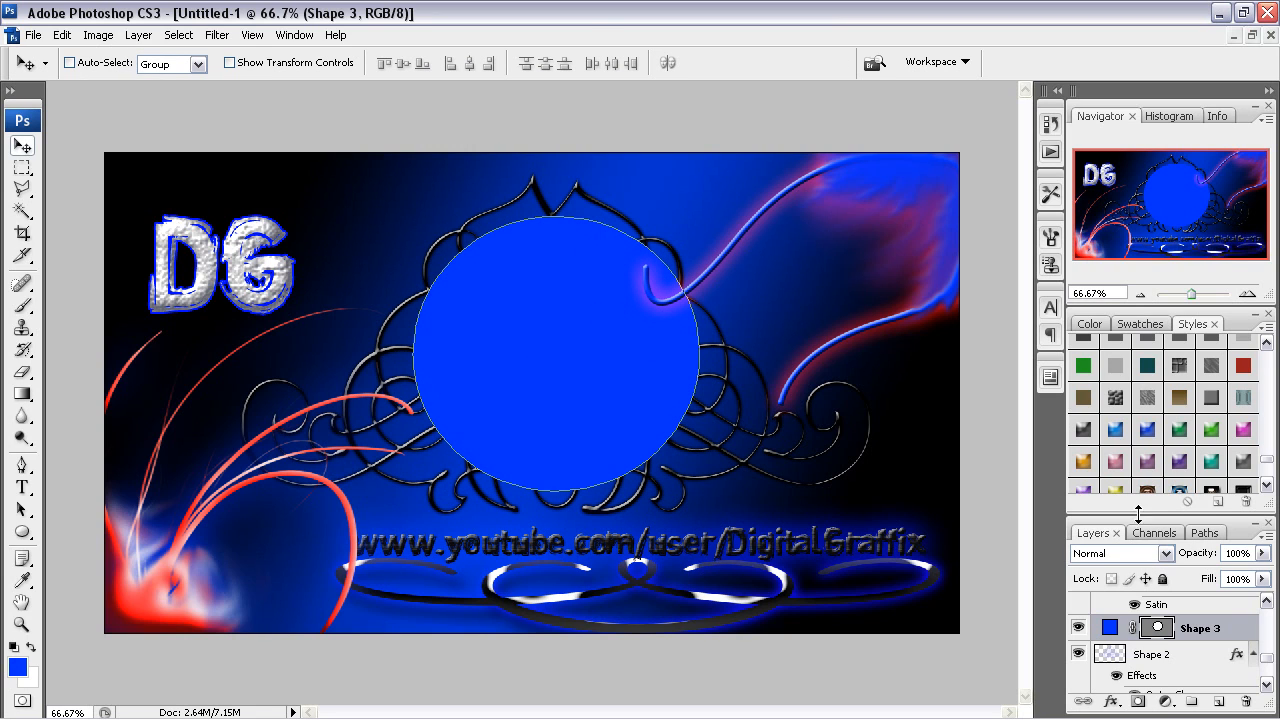
{"action": "right_click", "coordinate": [1228, 628]}
{"action": "left_click", "coordinate": [1125, 358]}
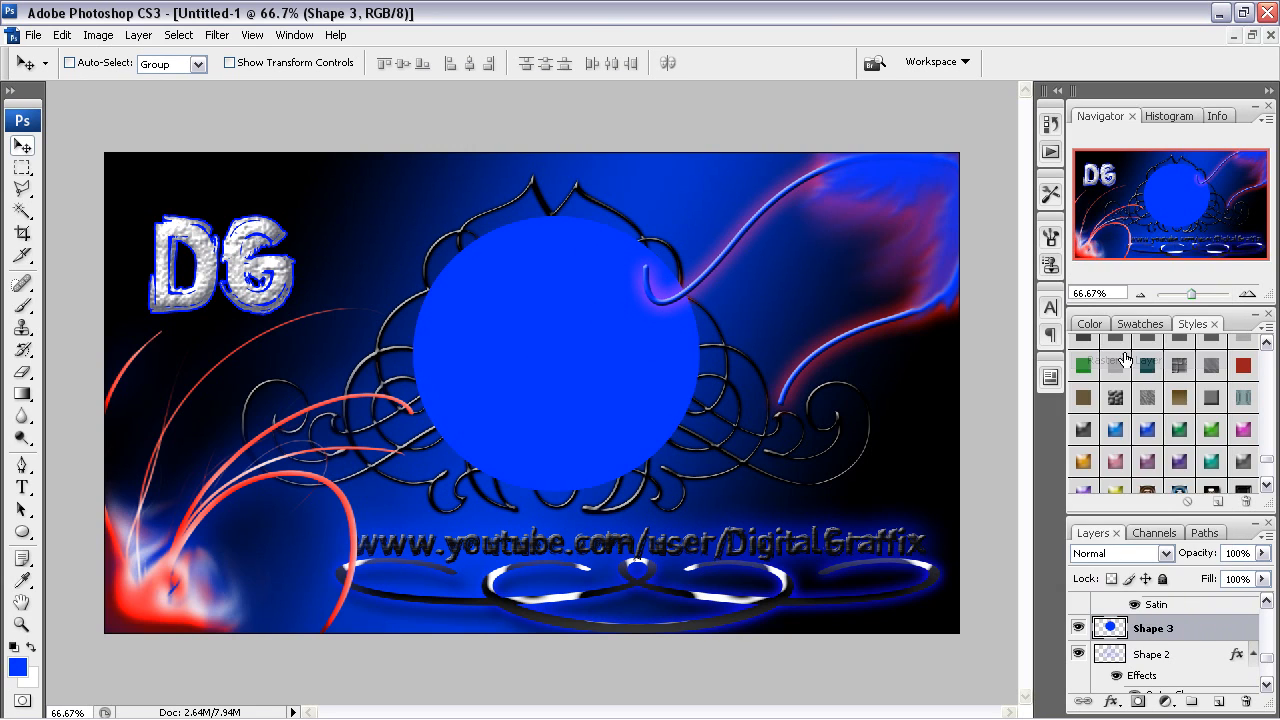
Step: Try several glossy and textured preset styles on the Shape 3 circle layer, including rainbow, orange-teal and pale marbled ones
{"action": "scroll", "coordinate": [1182, 440], "scroll_direction": "down", "scroll_amount": 1}
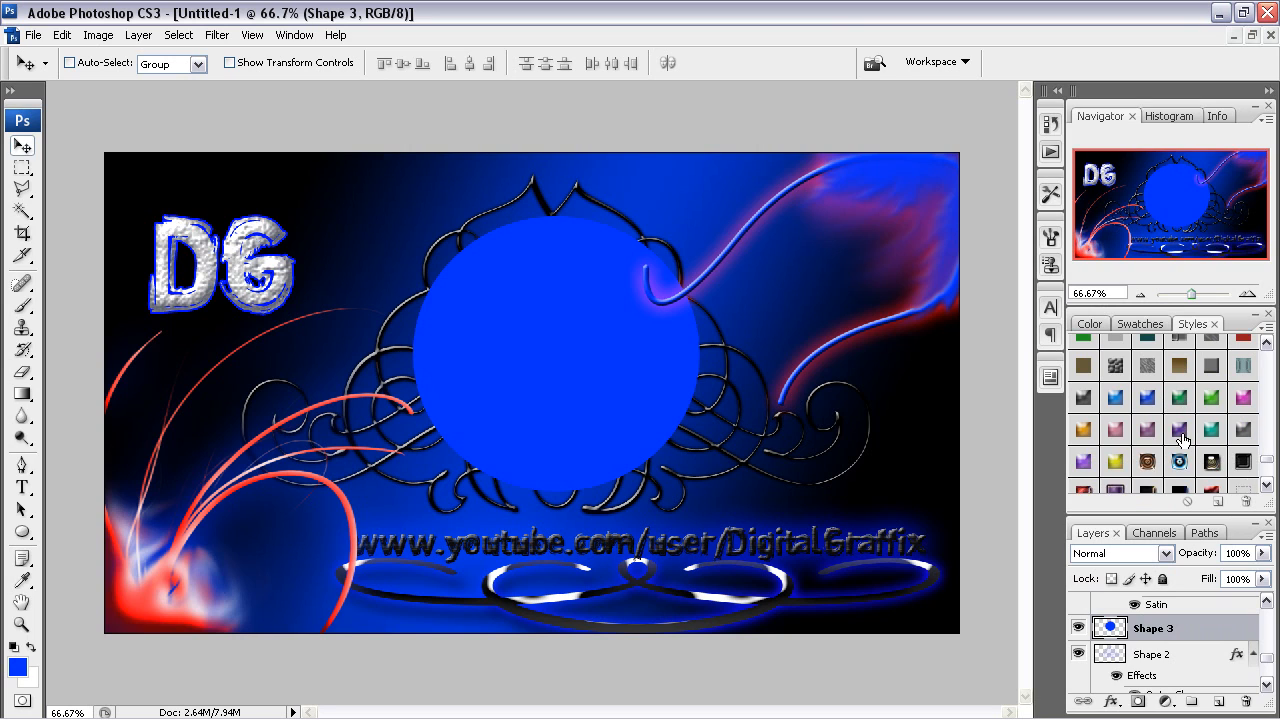
{"action": "scroll", "coordinate": [1182, 432], "scroll_direction": "up", "scroll_amount": 5}
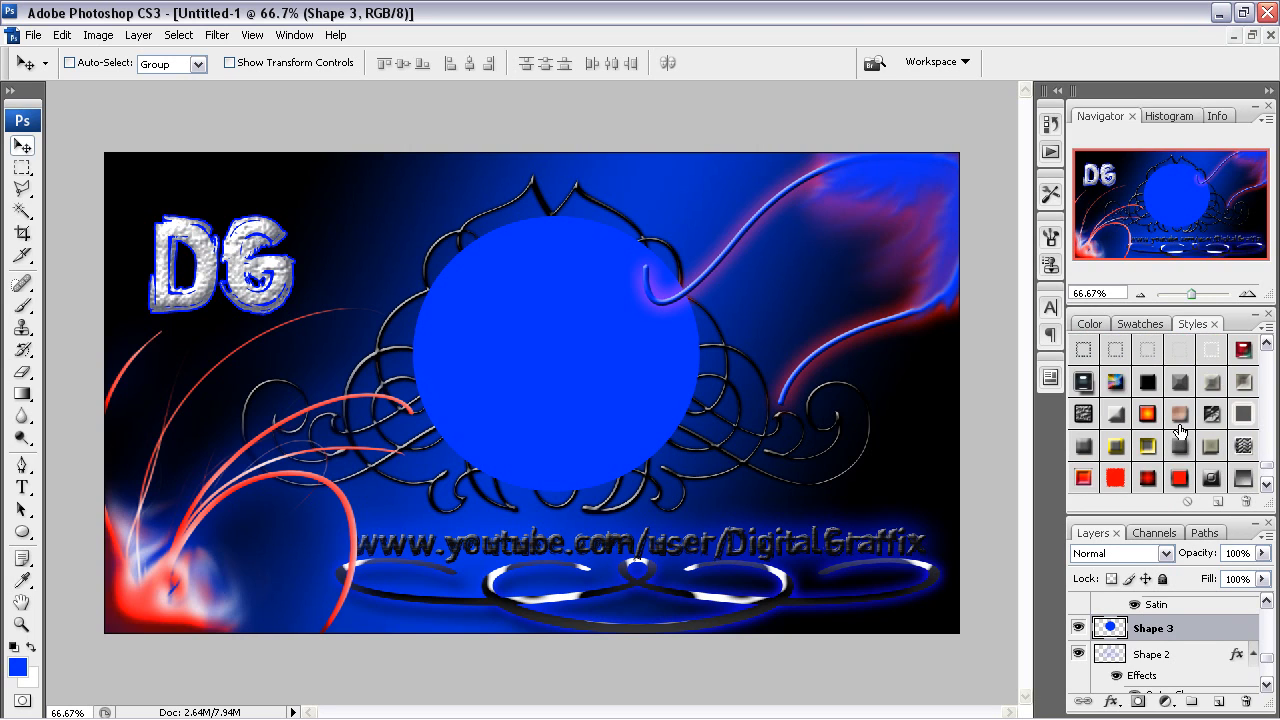
{"action": "scroll", "coordinate": [1181, 430], "scroll_direction": "up", "scroll_amount": 3}
{"action": "left_click", "coordinate": [1243, 462]}
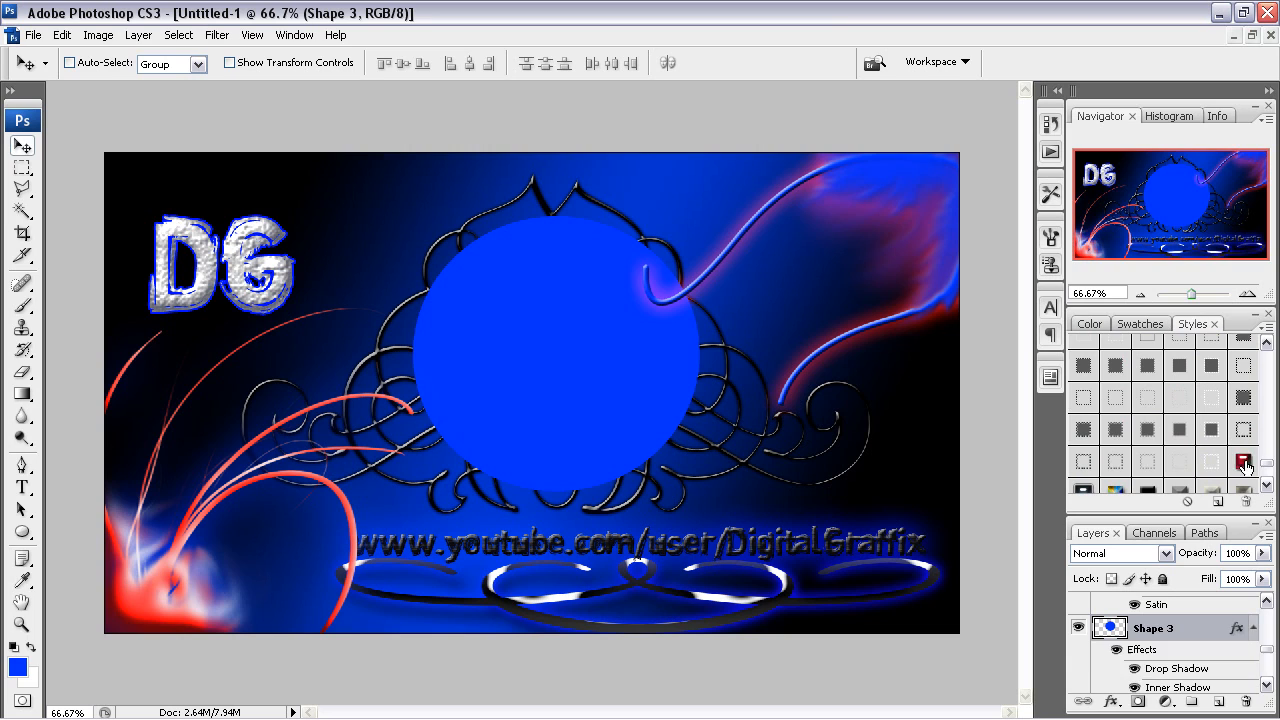
{"action": "scroll", "coordinate": [1186, 427], "scroll_direction": "down", "scroll_amount": 5}
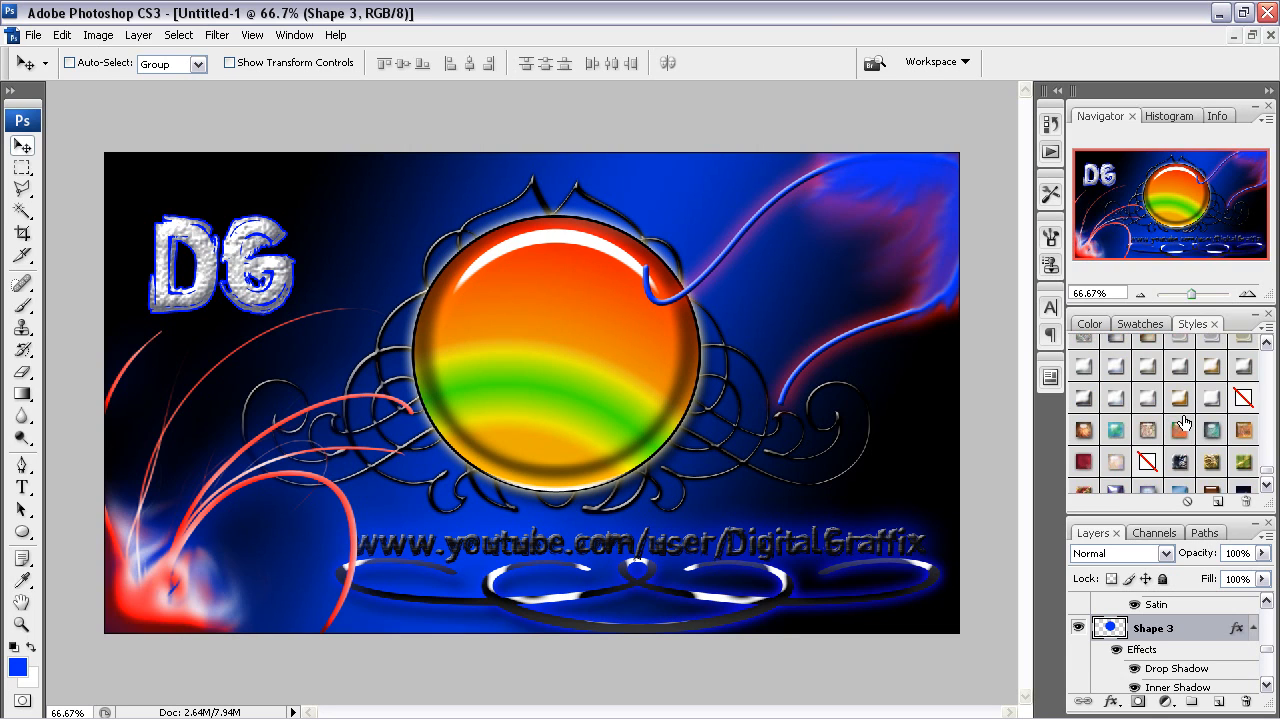
{"action": "scroll", "coordinate": [1183, 424], "scroll_direction": "down", "scroll_amount": 1}
{"action": "left_click", "coordinate": [1152, 400]}
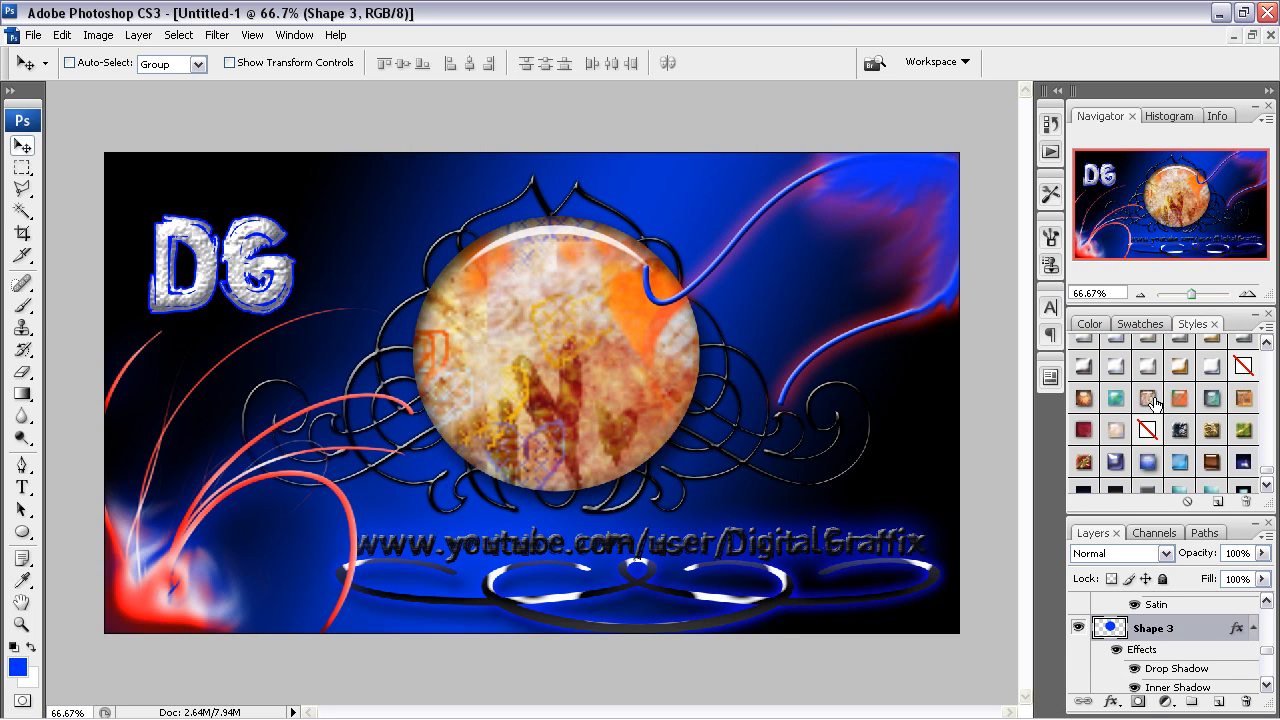
{"action": "left_click", "coordinate": [1181, 398]}
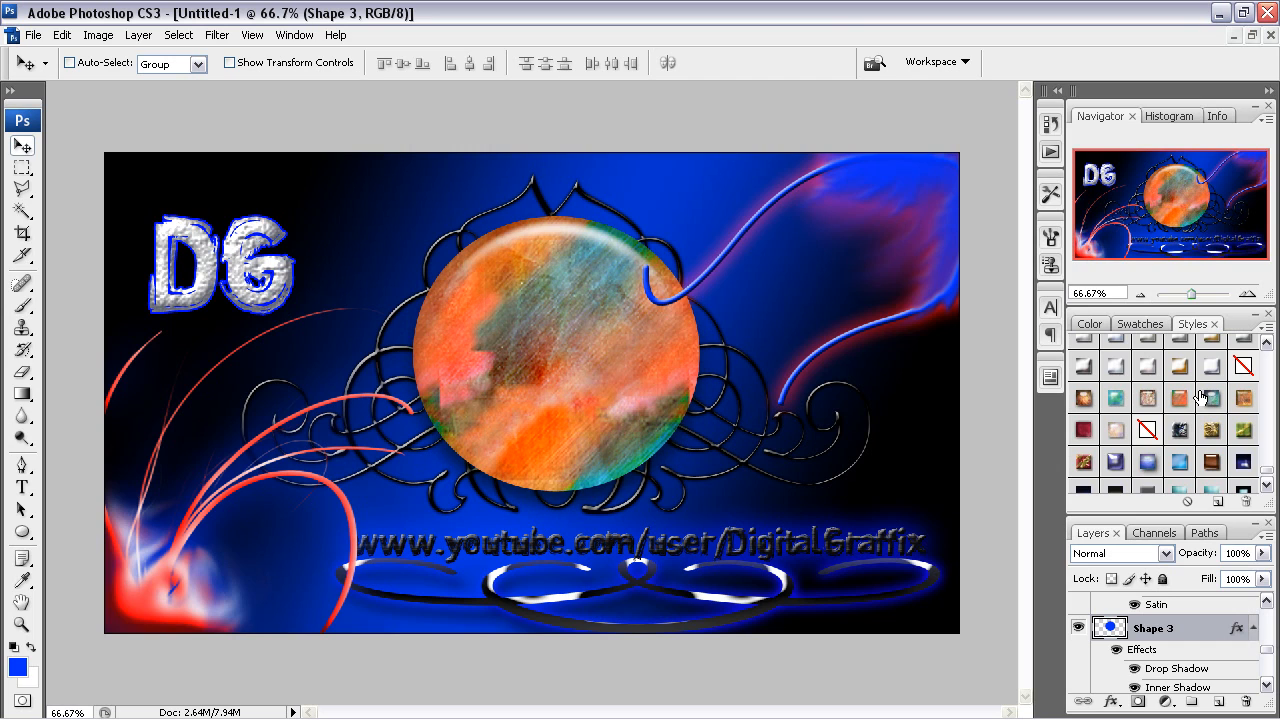
{"action": "left_click", "coordinate": [1201, 397]}
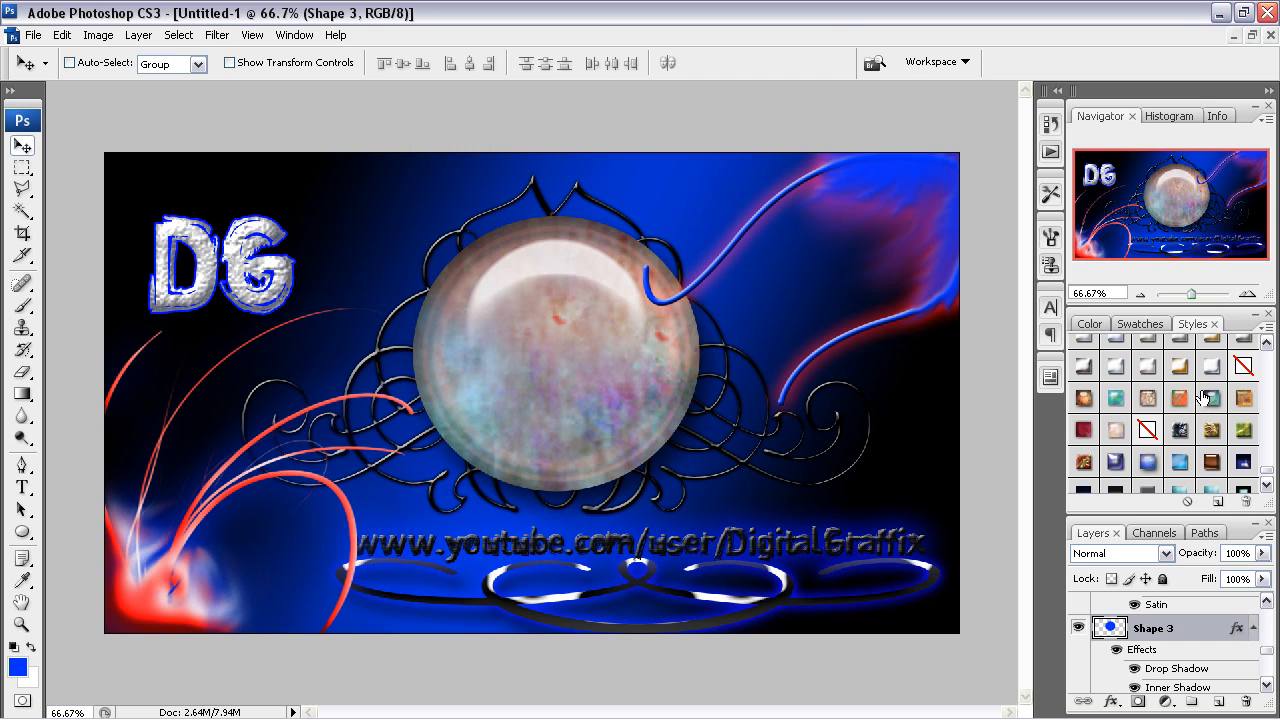
Step: Apply the fiery orange textured preset style to the Shape 3 circle and try a red Color Overlay on it
{"action": "left_click", "coordinate": [1085, 399]}
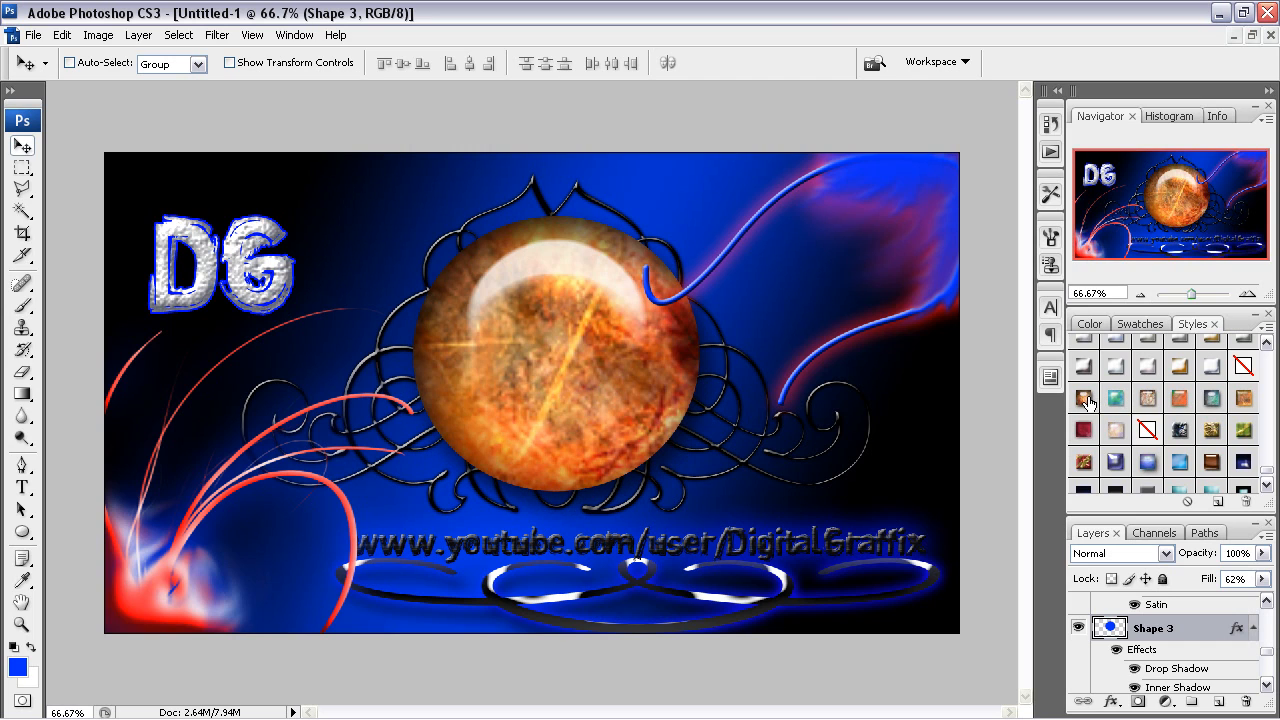
{"action": "double_click", "coordinate": [1201, 628]}
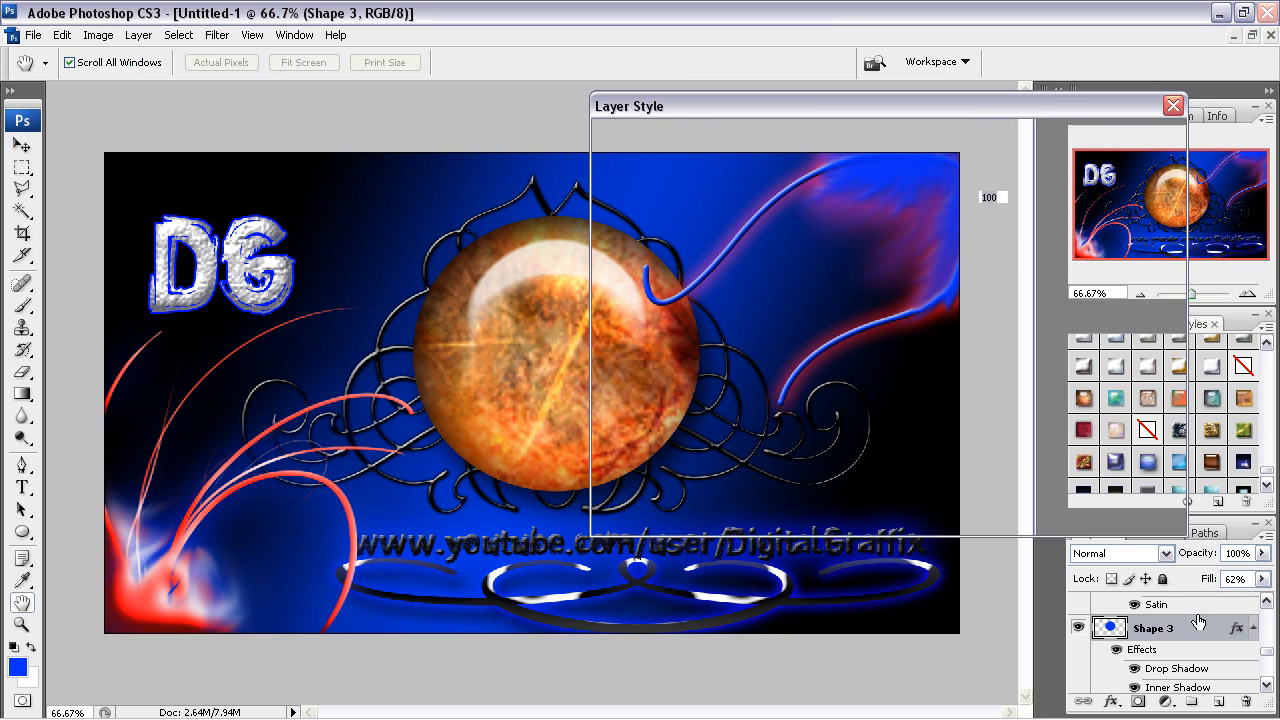
{"action": "left_click_drag", "start_coordinate": [753, 109], "coordinate": [818, 91]}
{"action": "left_click", "coordinate": [704, 331]}
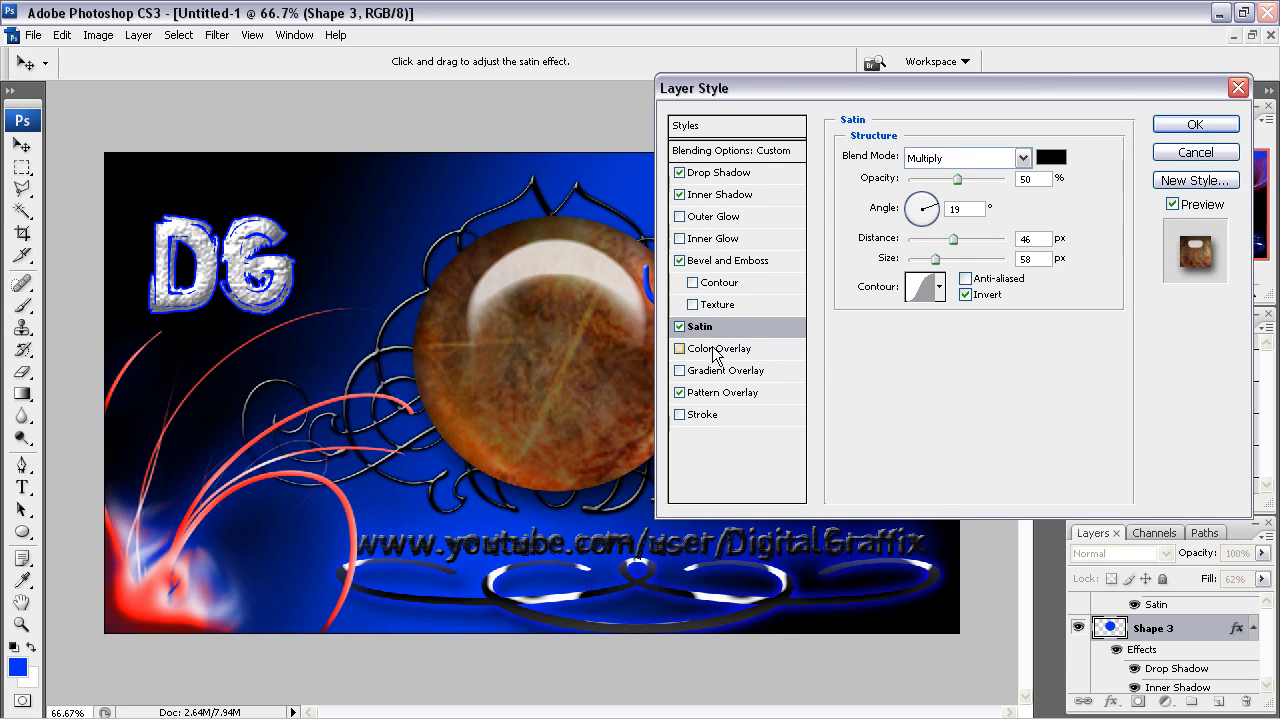
{"action": "left_click", "coordinate": [700, 355]}
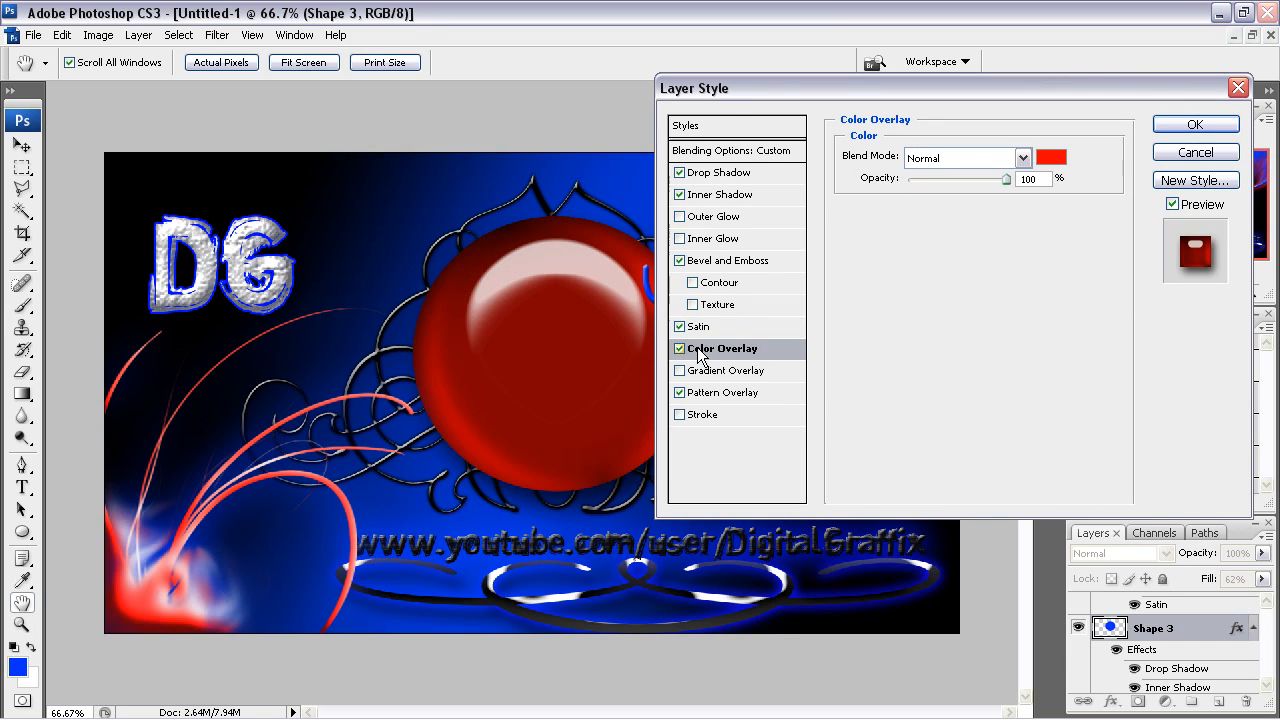
{"action": "left_click", "coordinate": [680, 349]}
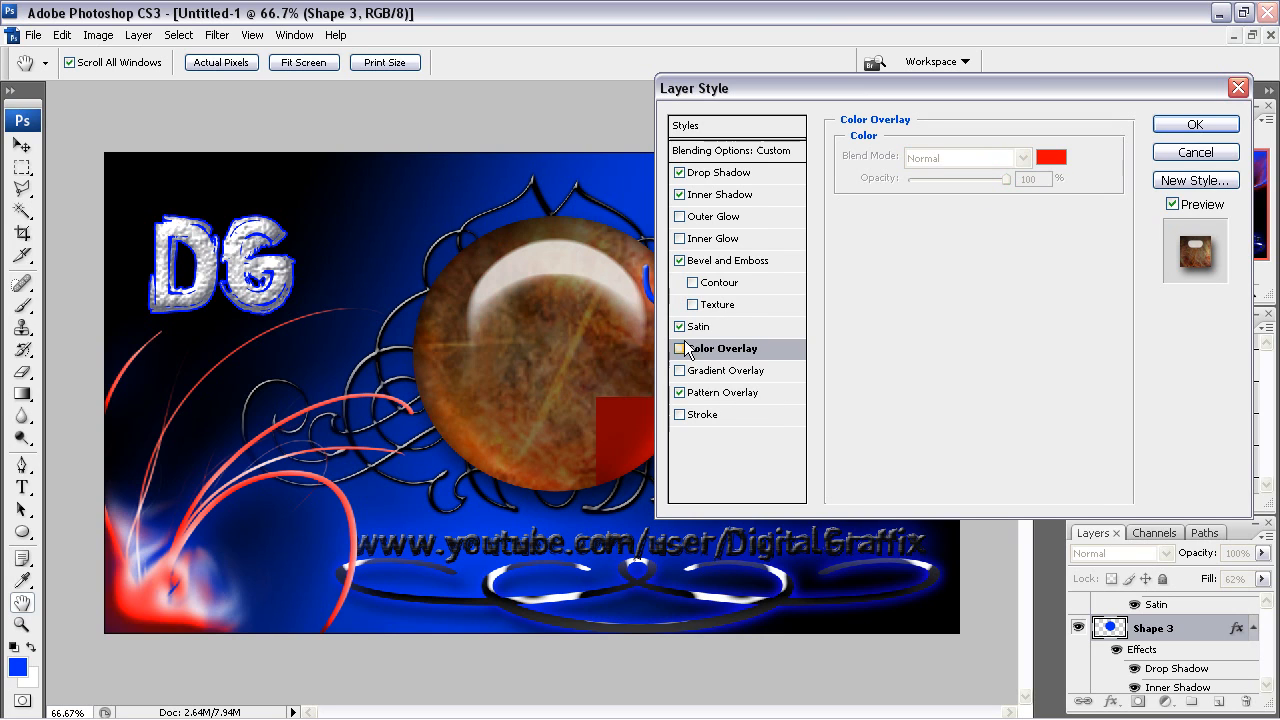
Step: Change the circle's Satin color to bright blue 0018ff
{"action": "left_click", "coordinate": [705, 326]}
{"action": "left_click", "coordinate": [1052, 157]}
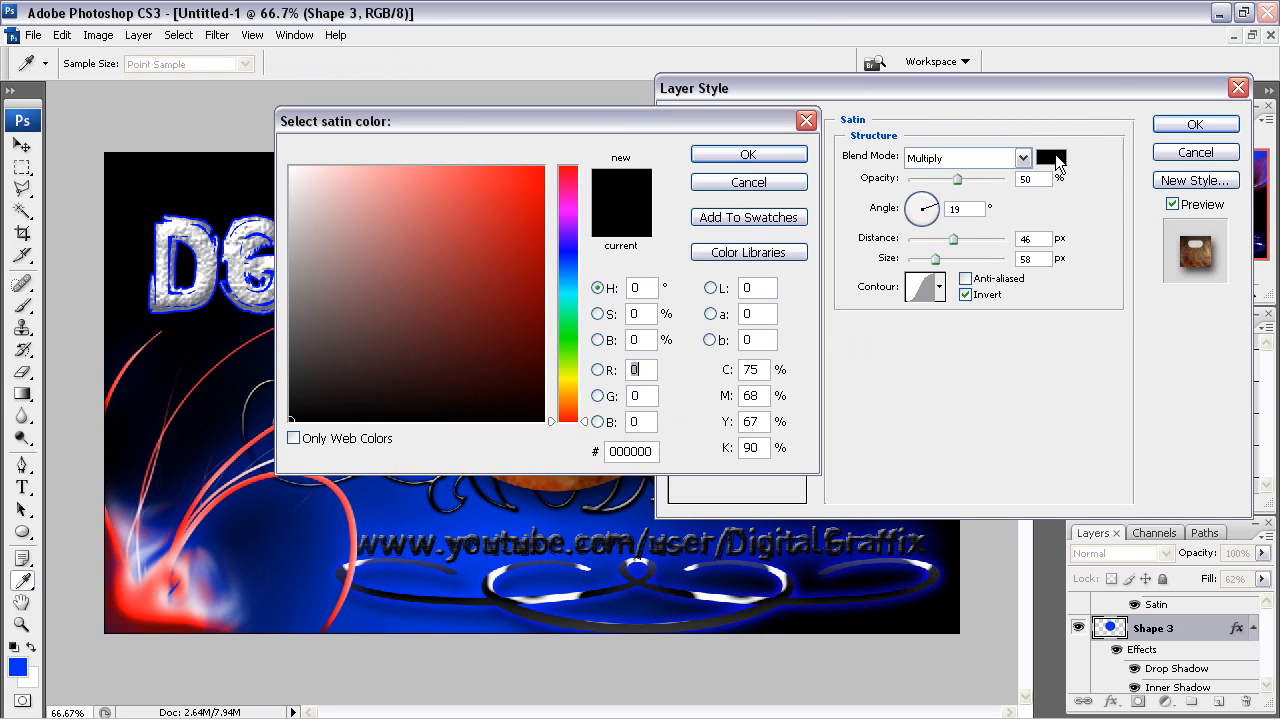
{"action": "left_click_drag", "start_coordinate": [400, 121], "coordinate": [828, 133]}
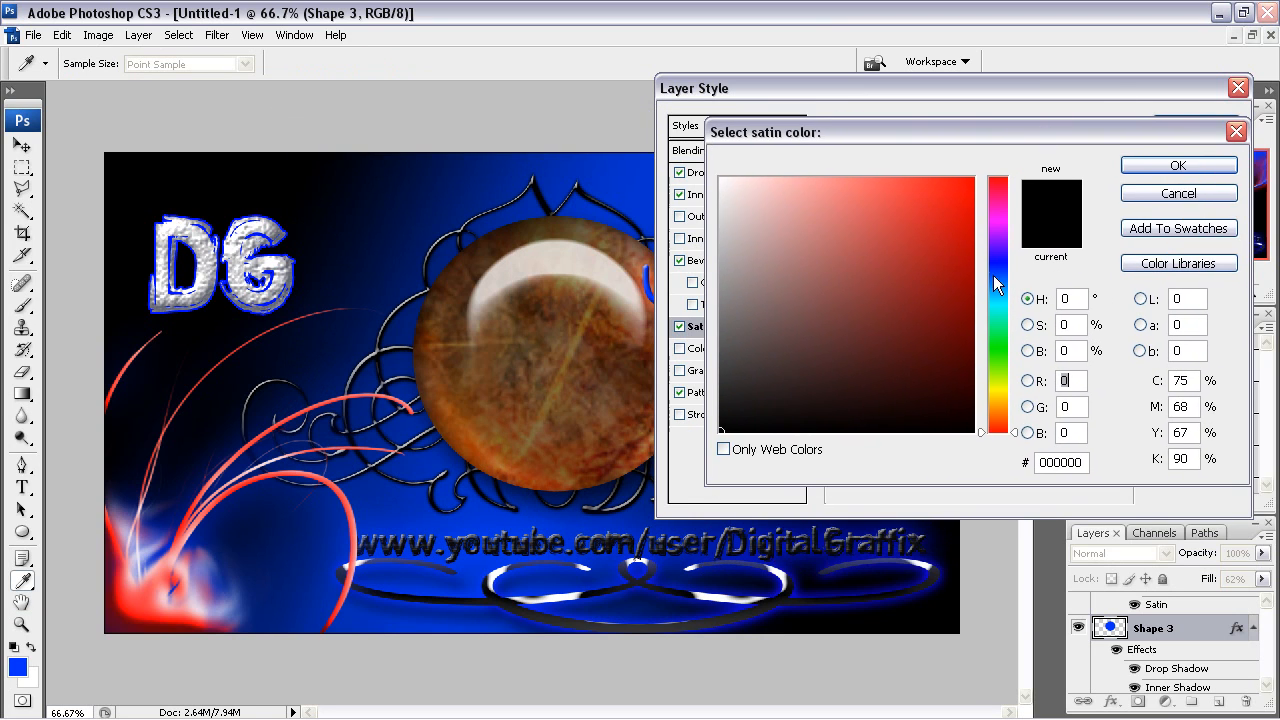
{"action": "left_click", "coordinate": [993, 266]}
{"action": "left_click_drag", "start_coordinate": [946, 283], "coordinate": [1147, 116]}
{"action": "left_click", "coordinate": [1134, 166]}
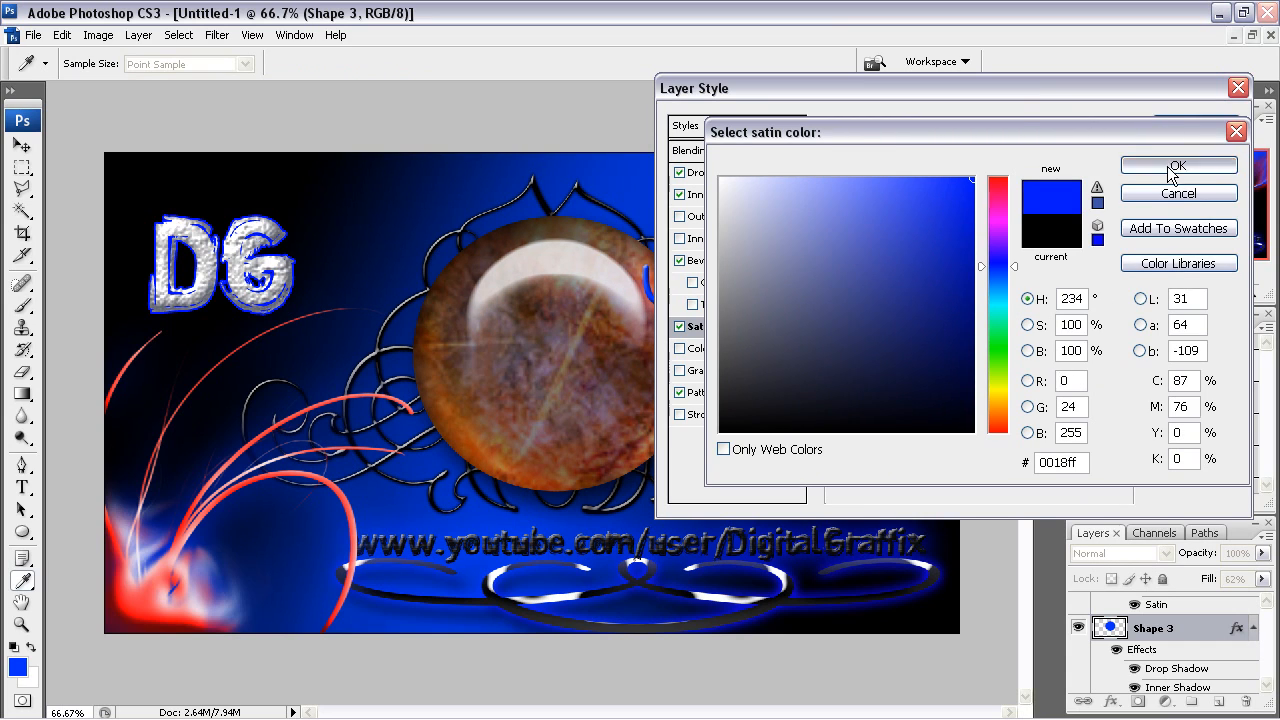
Step: Set the Satin effect's distance to 1 px, its size to 0 px and its blend mode to Normal
{"action": "left_click_drag", "start_coordinate": [950, 241], "coordinate": [903, 244]}
{"action": "left_click", "coordinate": [959, 157]}
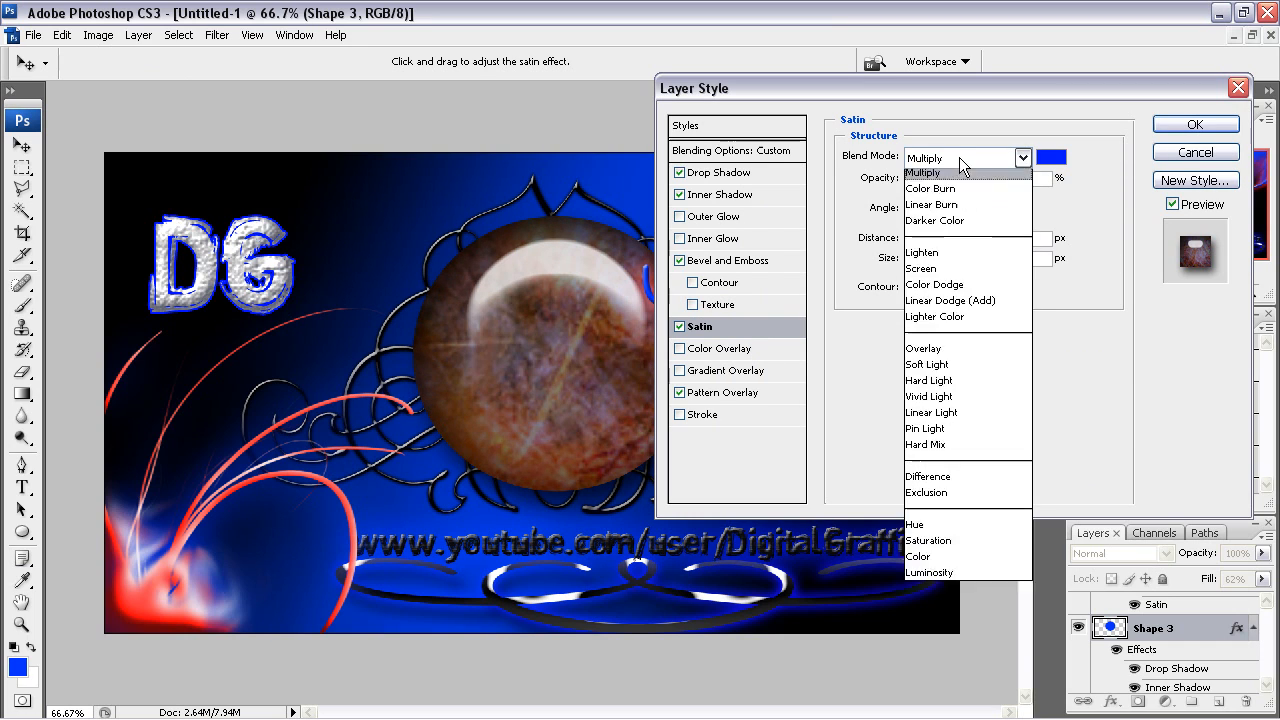
{"action": "left_click", "coordinate": [945, 170]}
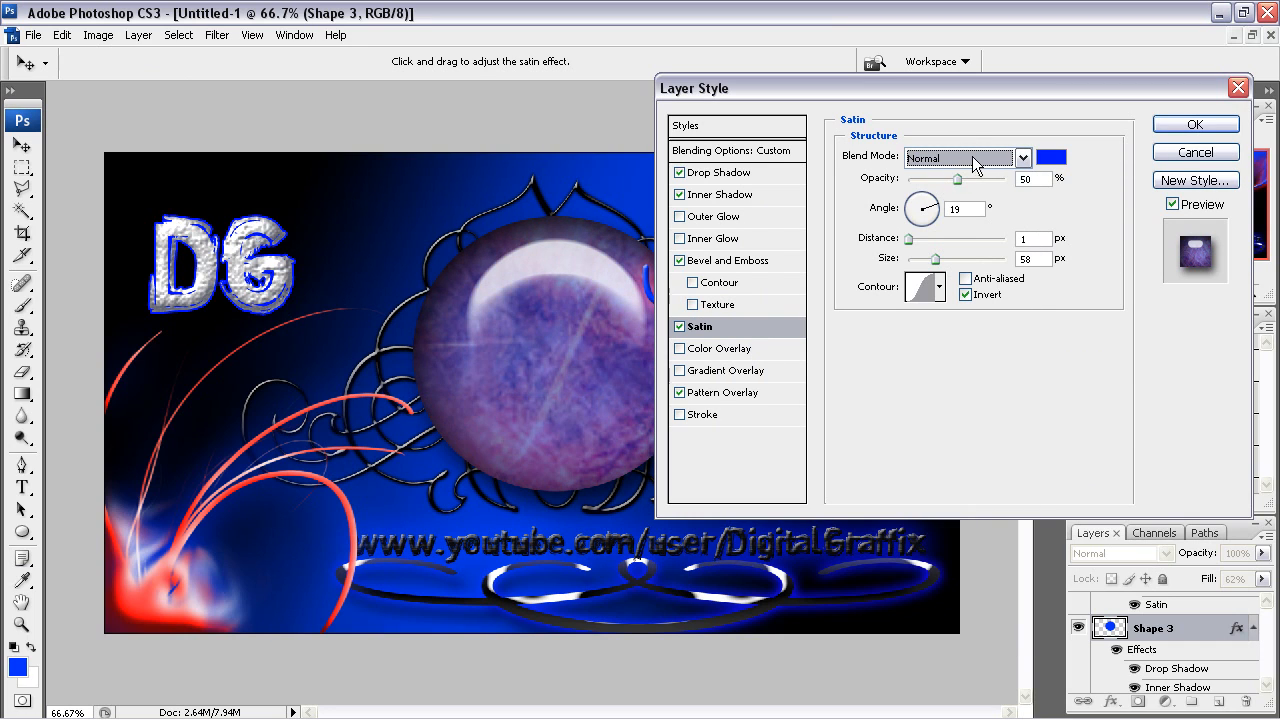
{"action": "left_click", "coordinate": [1022, 157]}
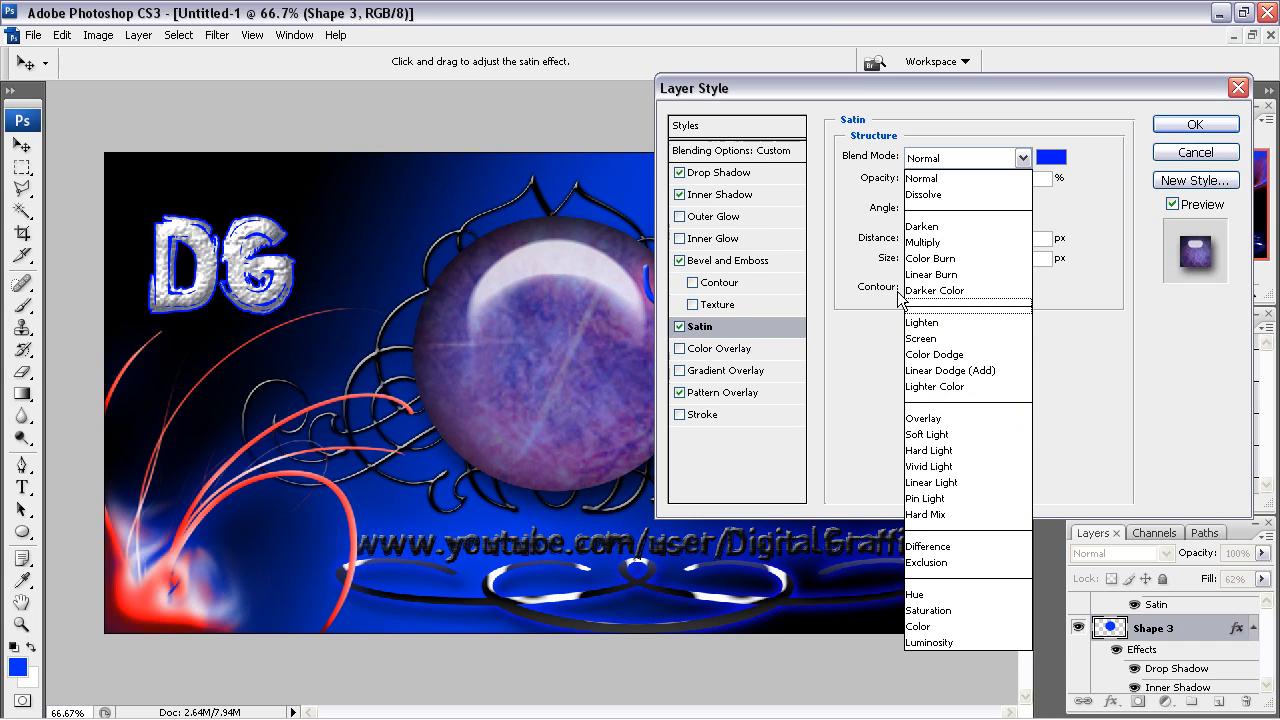
{"action": "left_click", "coordinate": [921, 246]}
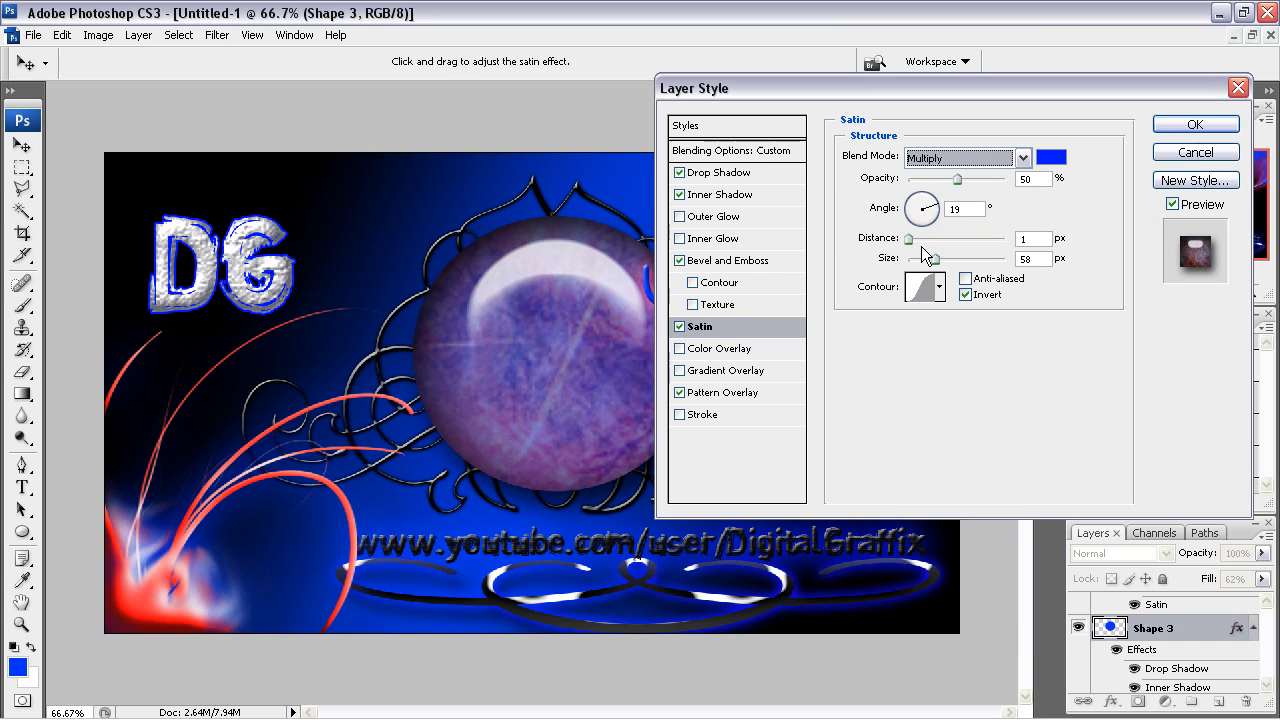
{"action": "left_click", "coordinate": [970, 155]}
{"action": "left_click", "coordinate": [966, 172]}
{"action": "left_click_drag", "start_coordinate": [906, 242], "coordinate": [842, 268]}
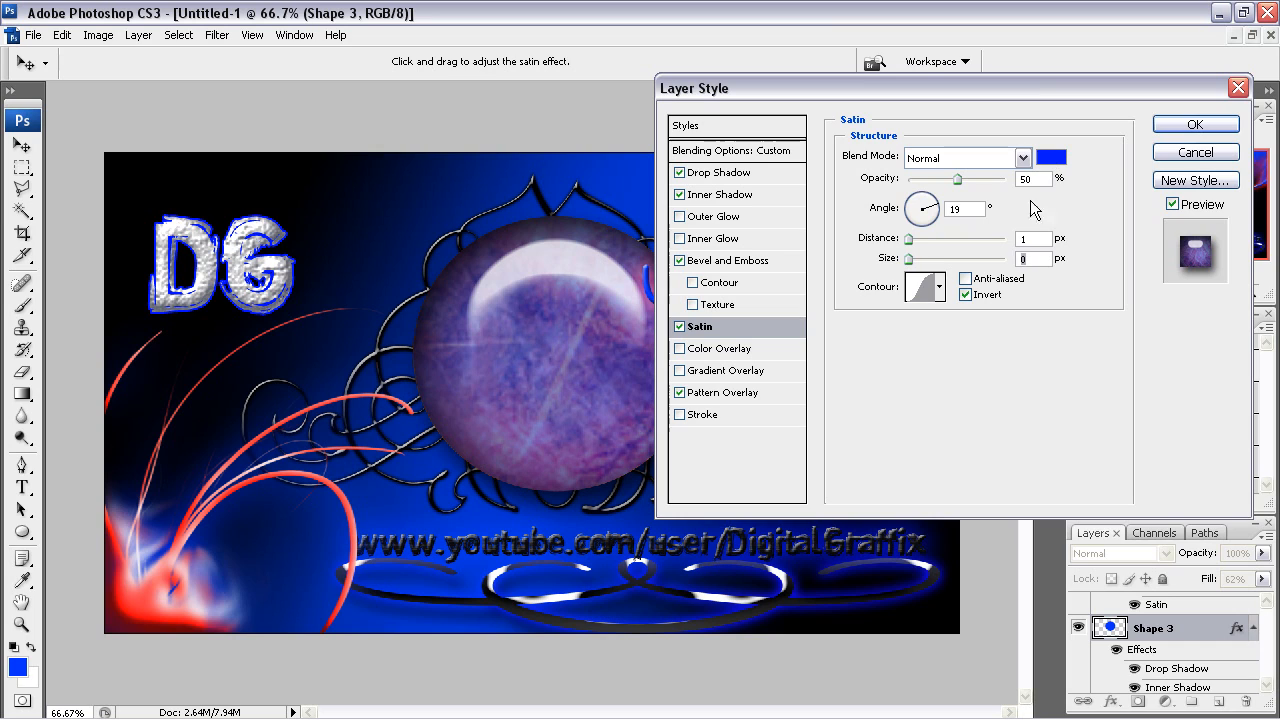
Step: Set the Satin blend mode to Multiply and raise its opacity to 100%
{"action": "mouse_move", "coordinate": [950, 180]}
{"action": "left_mouse_down"}
{"action": "mouse_move", "coordinate": [995, 176]}
{"action": "mouse_move", "coordinate": [951, 172]}
{"action": "mouse_move", "coordinate": [974, 171]}
{"action": "left_mouse_up"}
{"action": "left_click", "coordinate": [966, 158]}
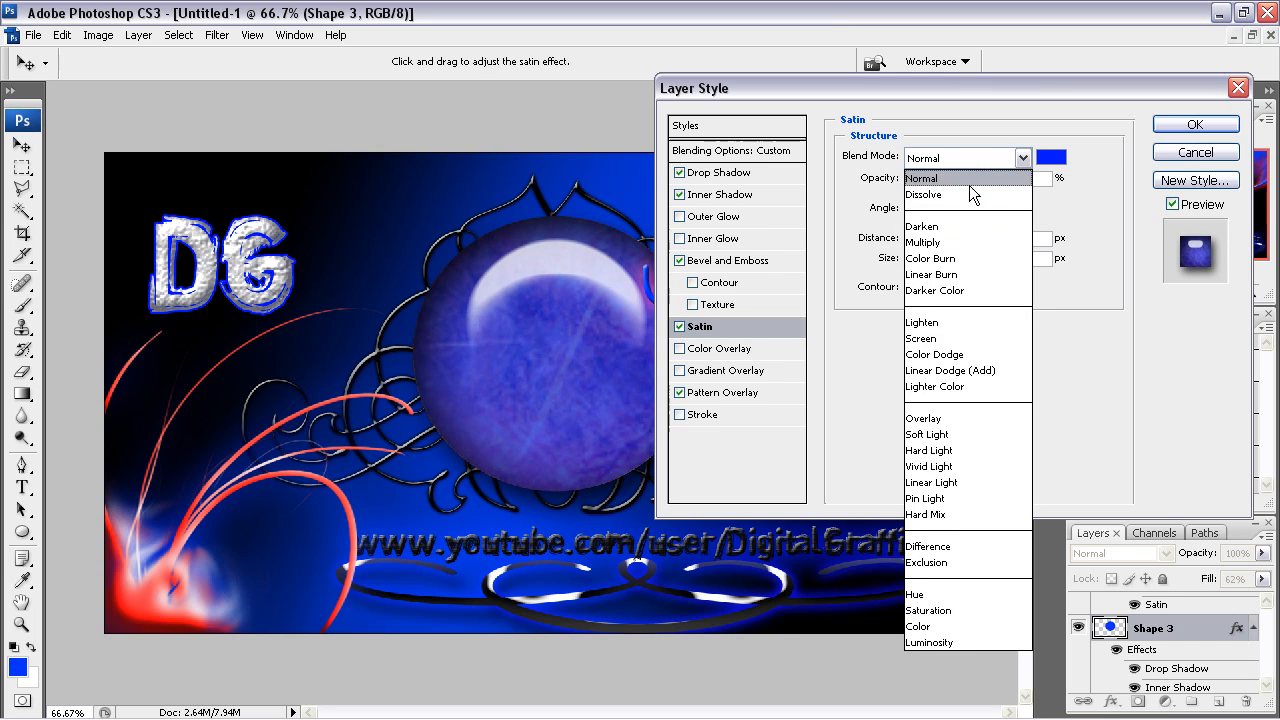
{"action": "left_click", "coordinate": [970, 243]}
{"action": "left_click_drag", "start_coordinate": [976, 178], "coordinate": [1010, 178]}
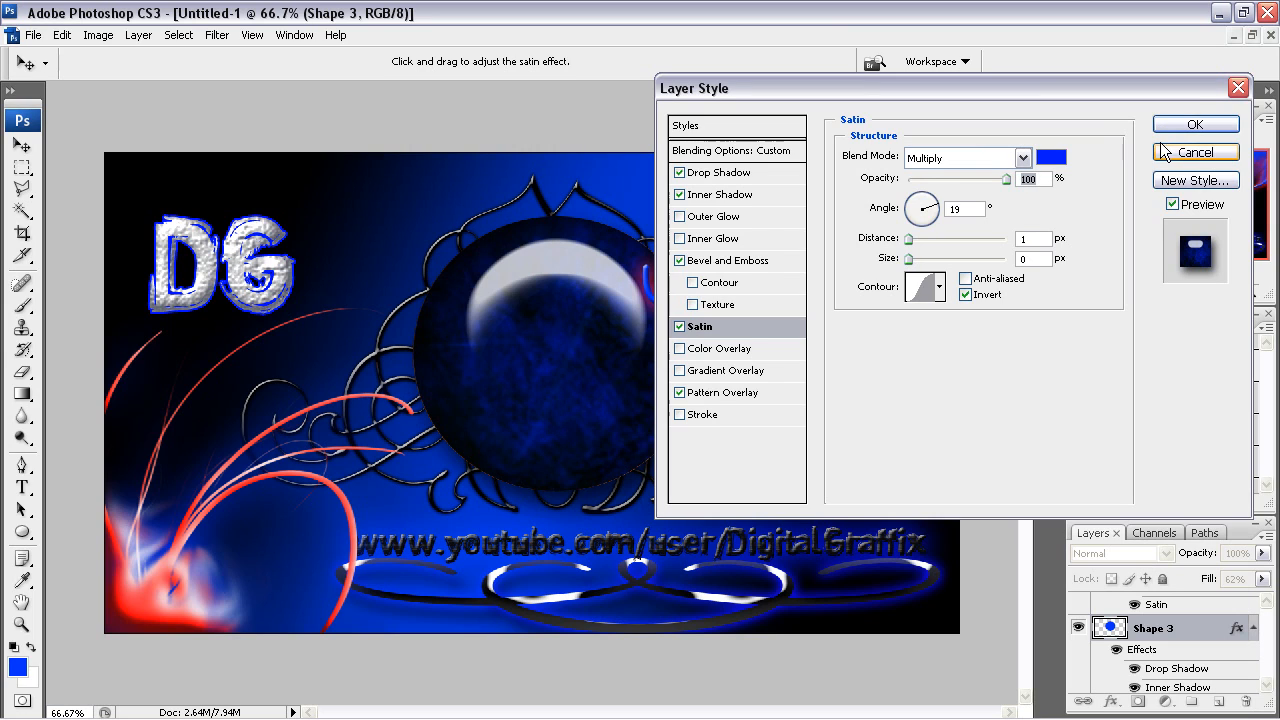
Step: Choose the linear contour for the Satin effect and apply the circle's layer style
{"action": "left_click", "coordinate": [939, 287]}
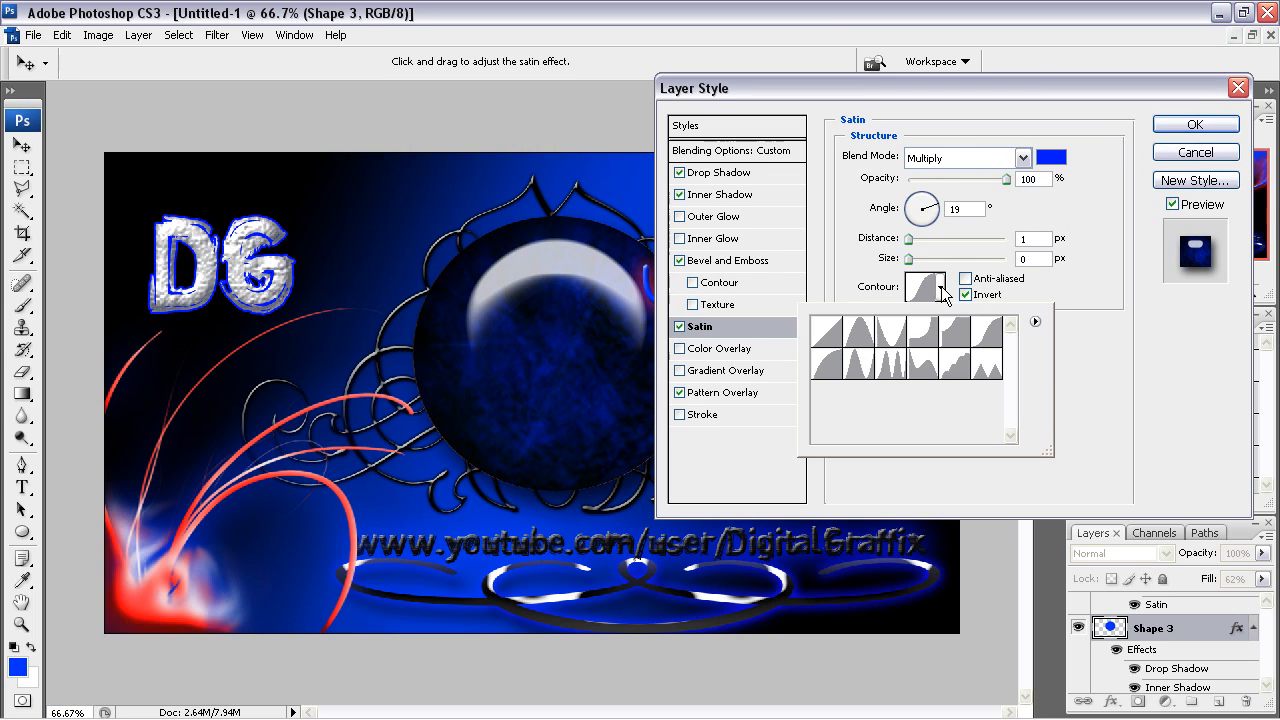
{"action": "left_click", "coordinate": [830, 338]}
{"action": "left_click", "coordinate": [940, 288]}
{"action": "left_click", "coordinate": [1180, 124]}
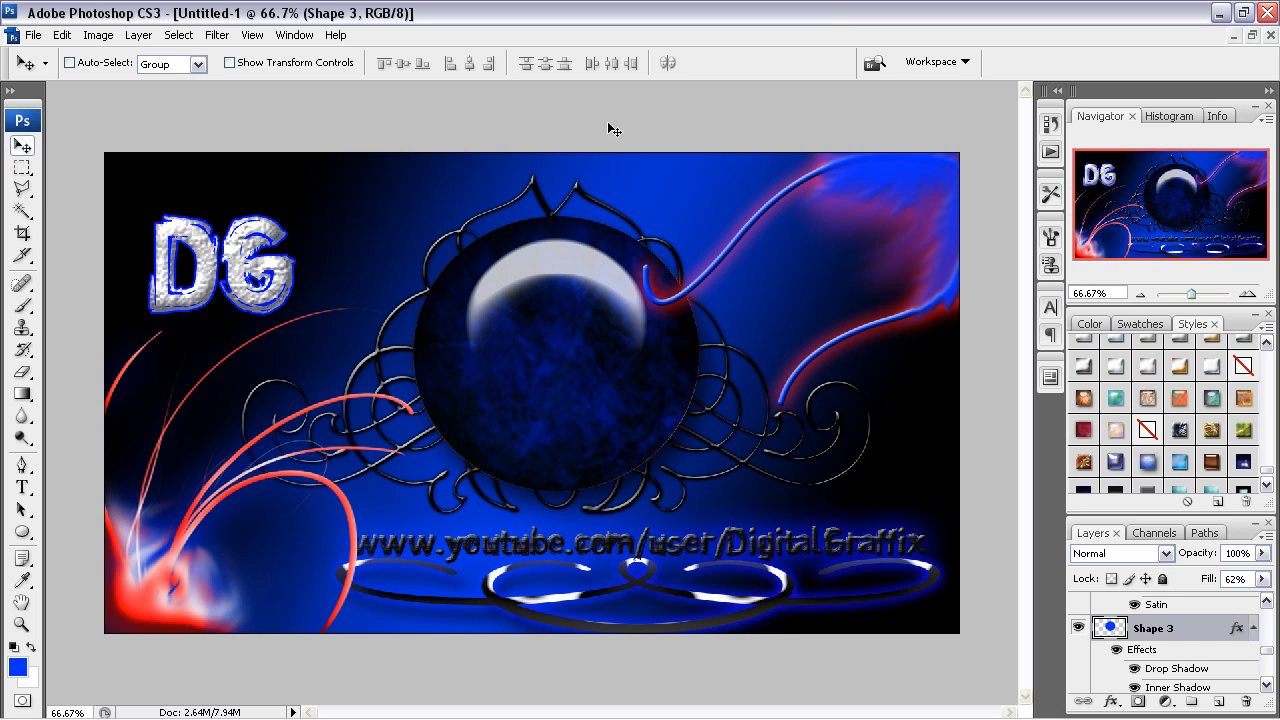
Step: Start opening a file and browse through the Disk K (flash drive) folder to its Youtube Channel Pictures folder
{"action": "left_click", "coordinate": [33, 35]}
{"action": "left_click", "coordinate": [50, 75]}
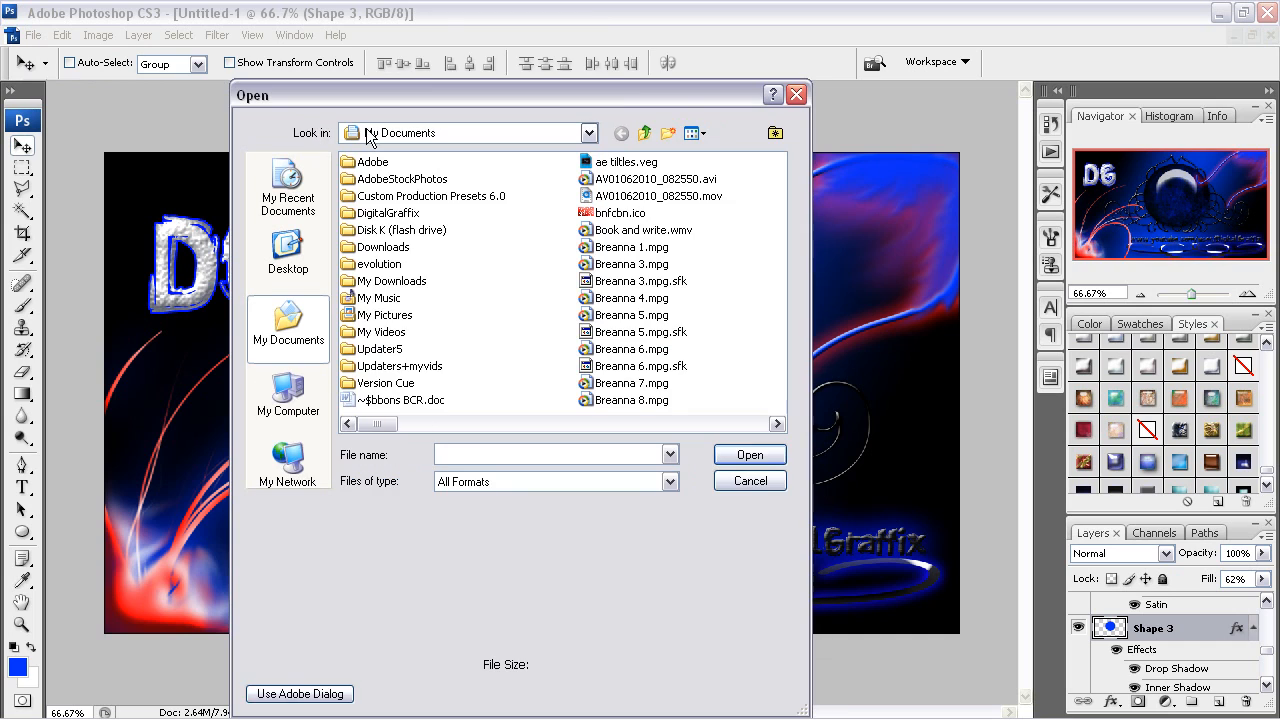
{"action": "double_click", "coordinate": [398, 230]}
{"action": "double_click", "coordinate": [390, 180]}
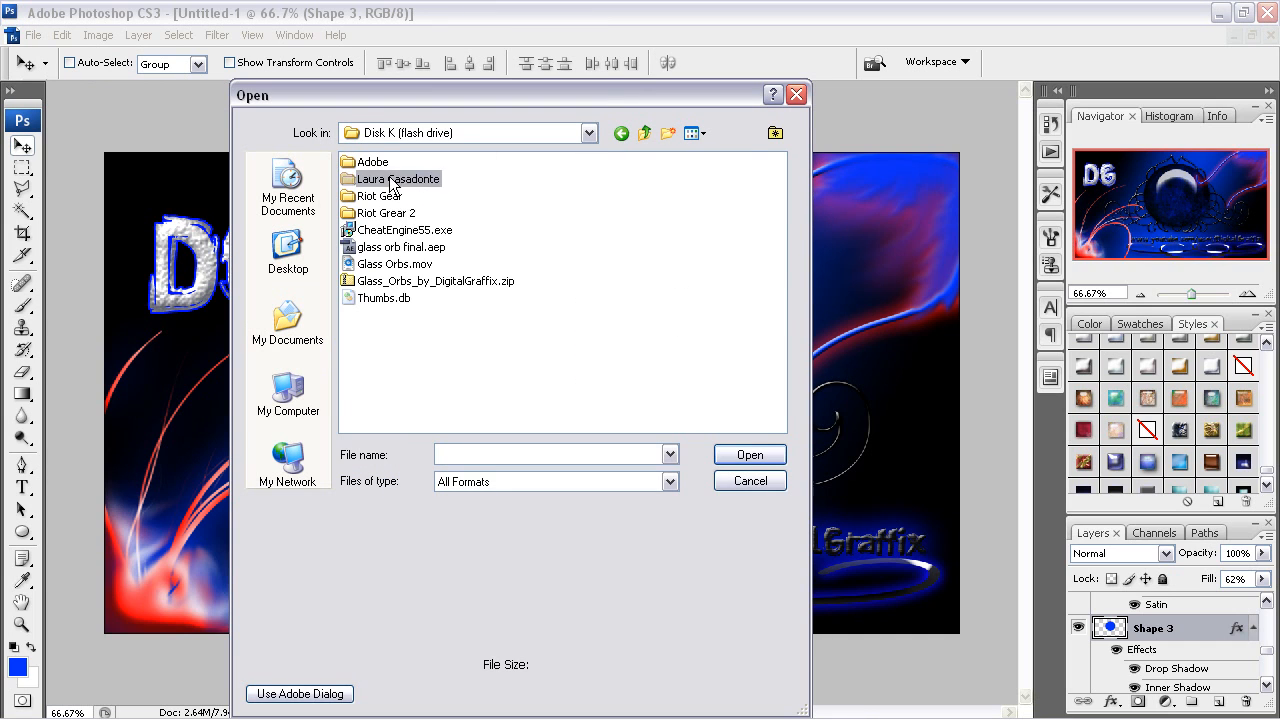
{"action": "double_click", "coordinate": [374, 196]}
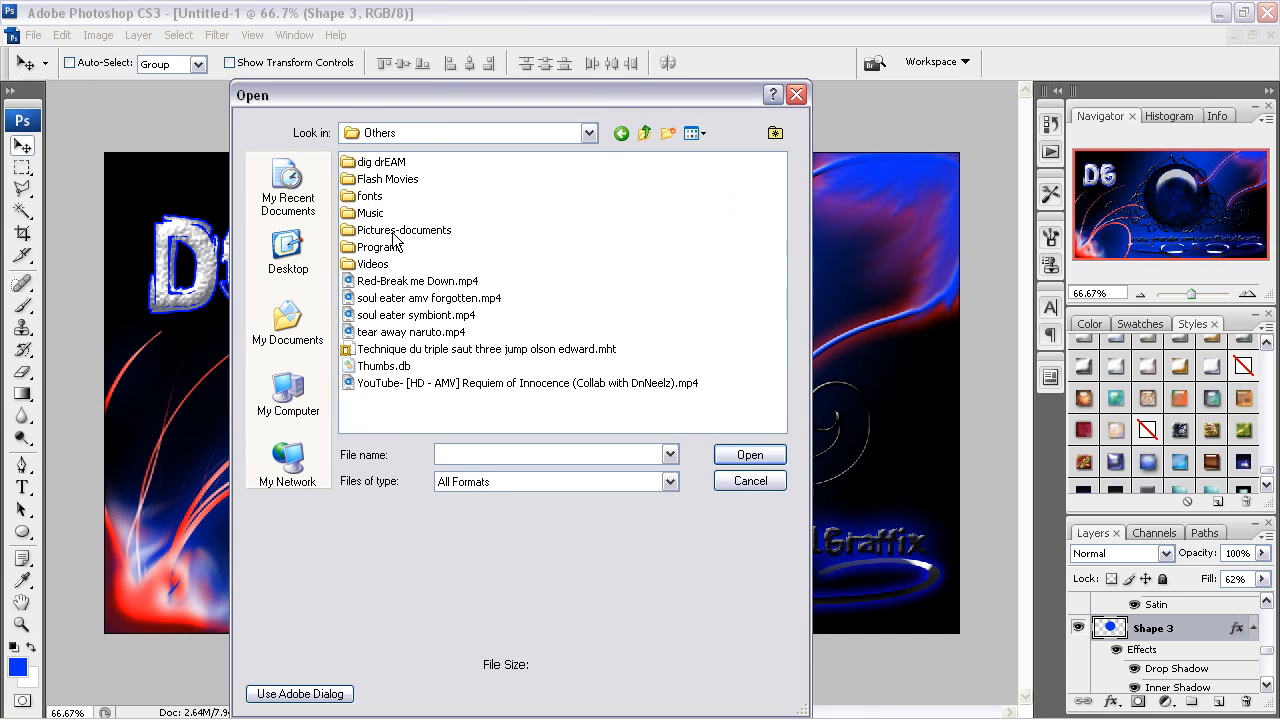
{"action": "double_click", "coordinate": [396, 231]}
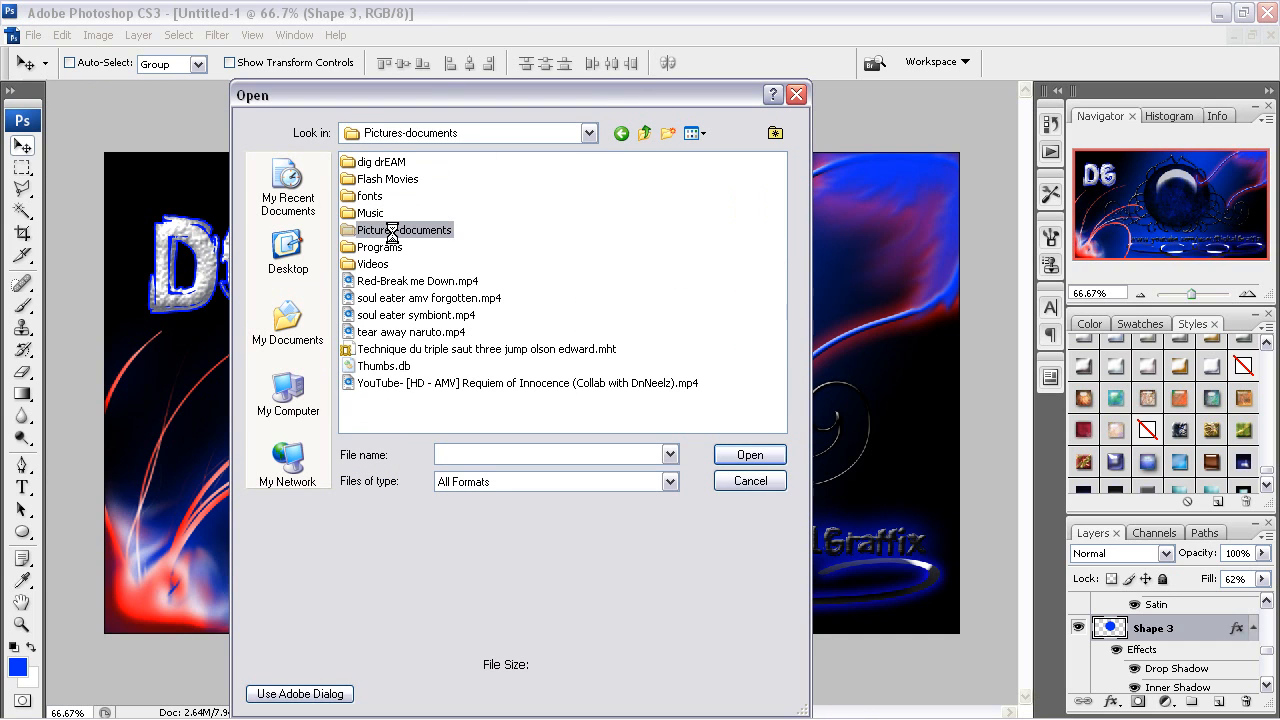
{"action": "double_click", "coordinate": [376, 179]}
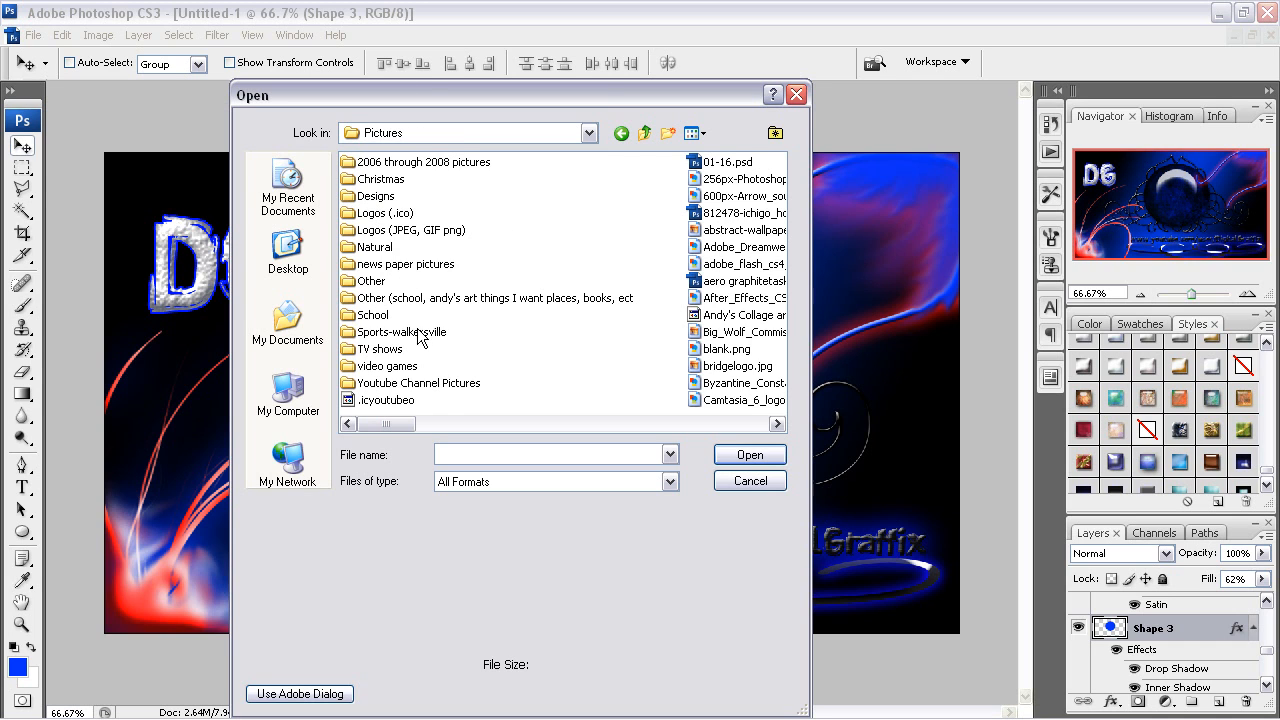
{"action": "double_click", "coordinate": [441, 384]}
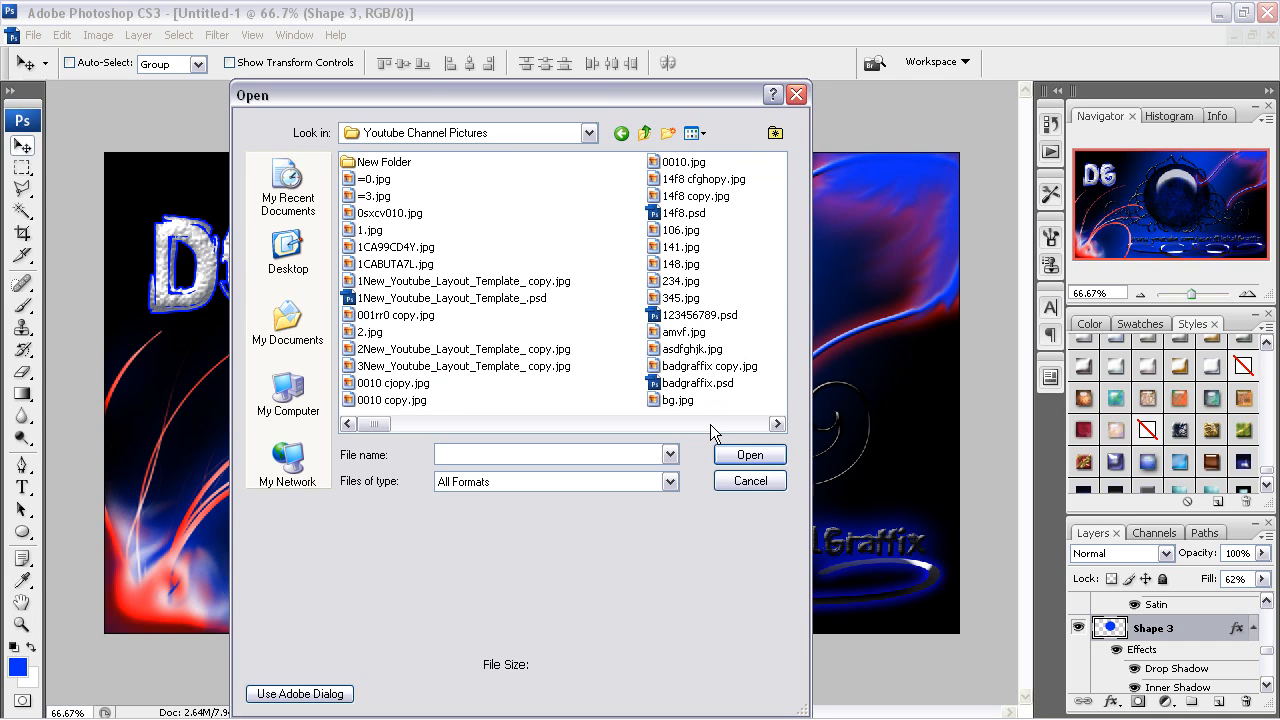
Step: Preview diggraf.psd and dg.psd among the folder's files, and open dgblank.psd
{"action": "scroll", "coordinate": [710, 424], "scroll_direction": "right", "scroll_amount": 8}
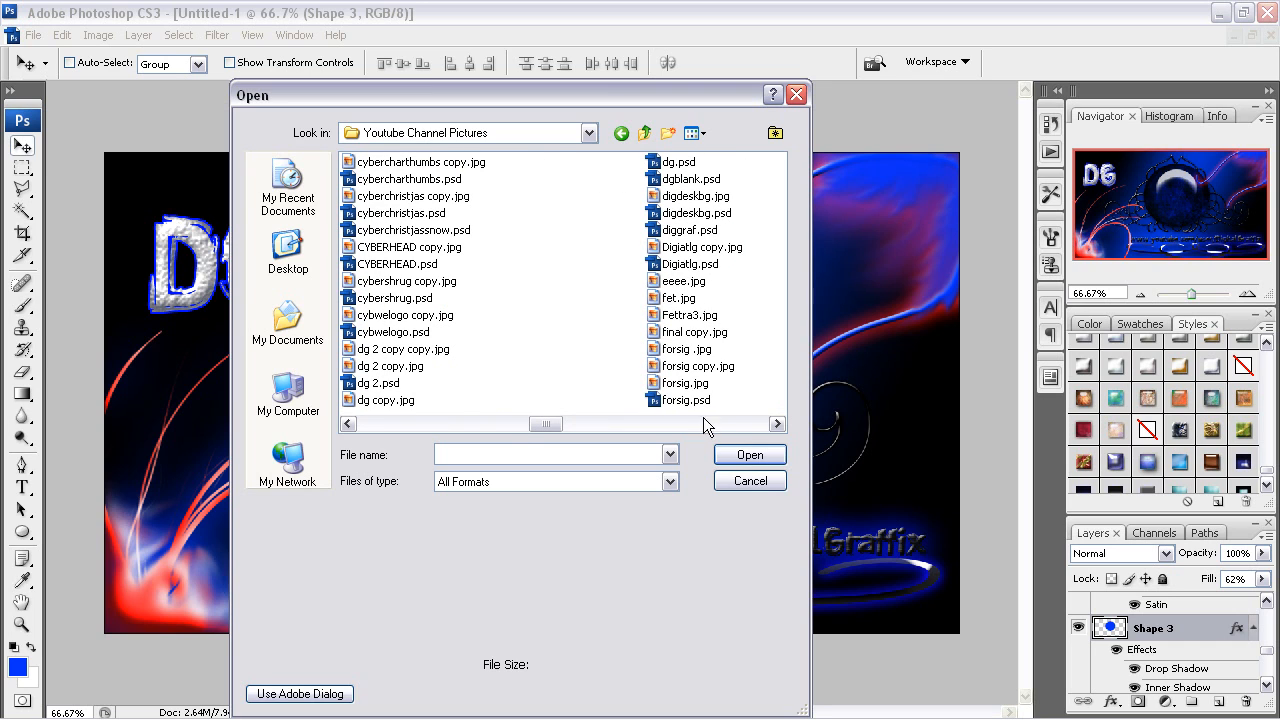
{"action": "left_click", "coordinate": [663, 230]}
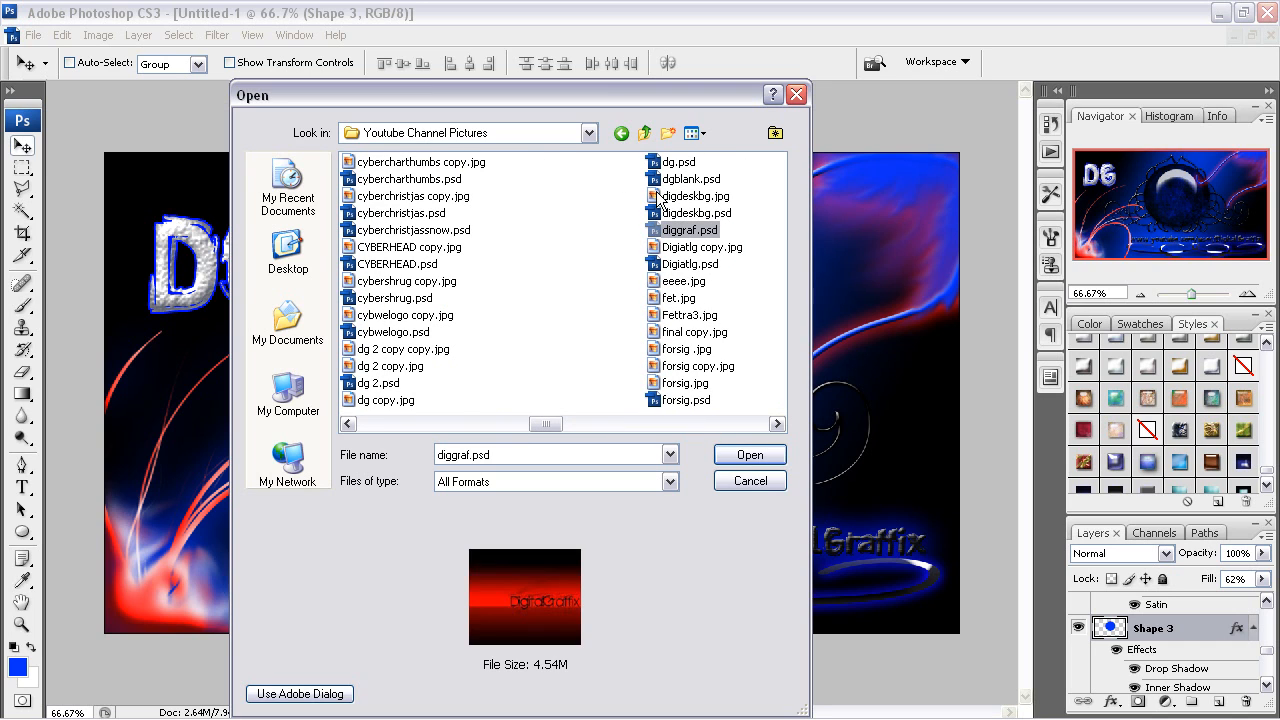
{"action": "left_click", "coordinate": [660, 197]}
{"action": "left_click", "coordinate": [667, 165]}
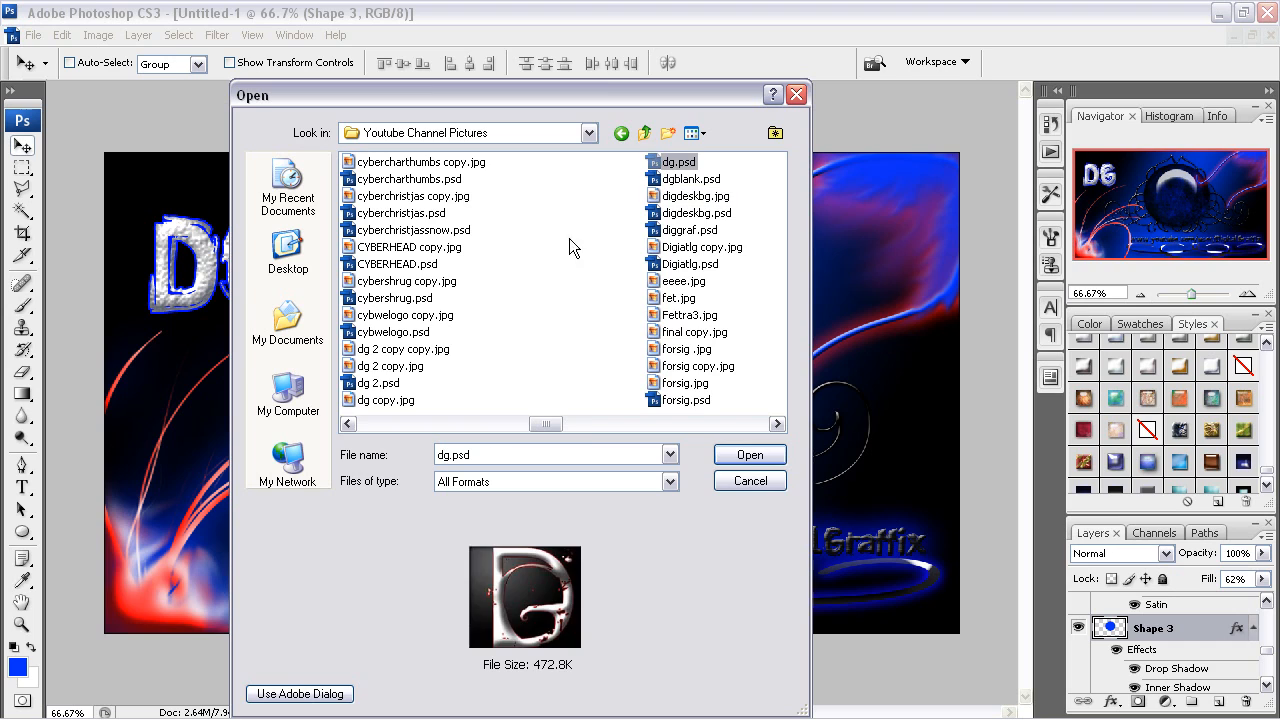
{"action": "left_click", "coordinate": [694, 180]}
{"action": "left_click", "coordinate": [750, 455]}
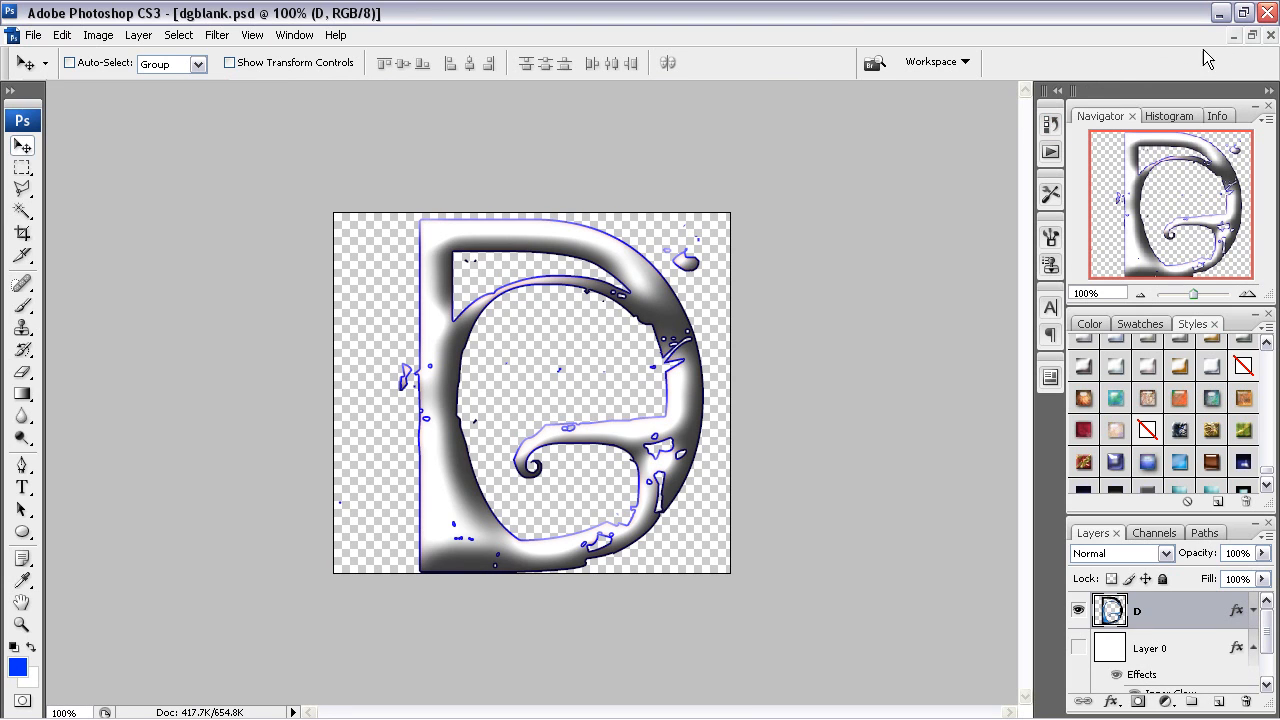
Step: Arrange dgblank.psd beside Untitled-1, copy its D layer onto the orb in Untitled-1, and maximize that document
{"action": "left_click", "coordinate": [1251, 35]}
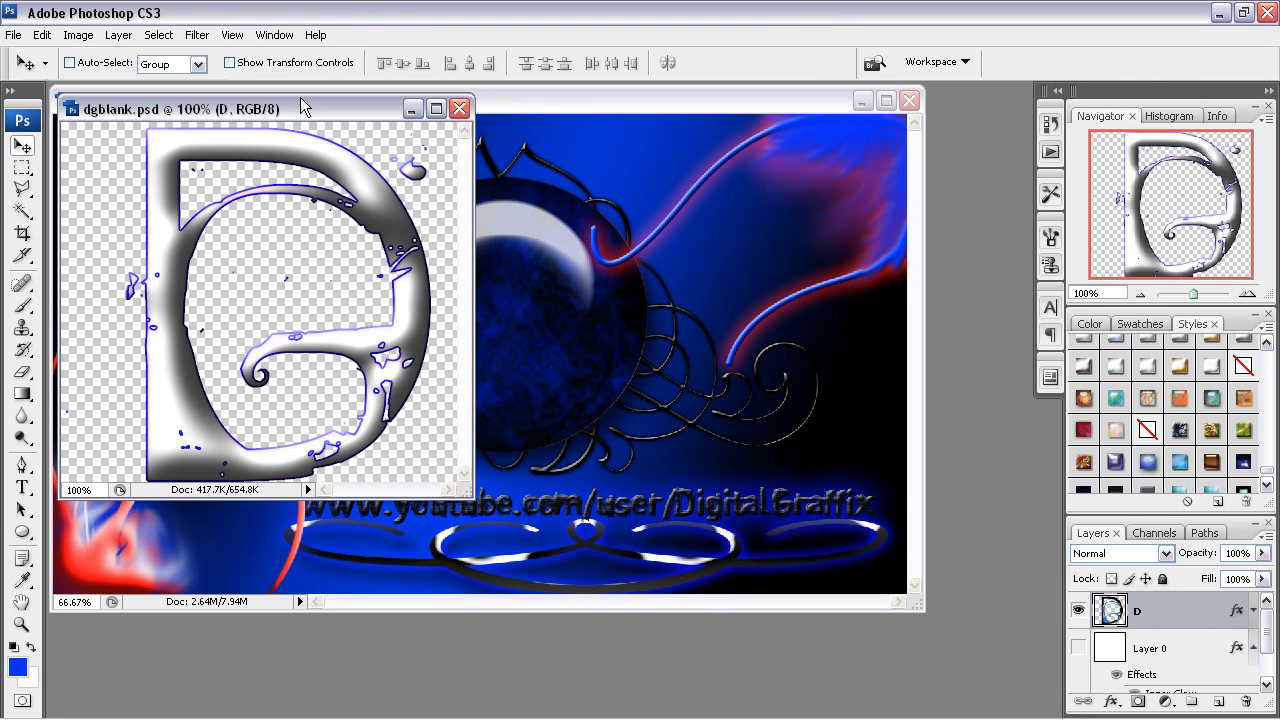
{"action": "left_click_drag", "start_coordinate": [305, 107], "coordinate": [893, 369]}
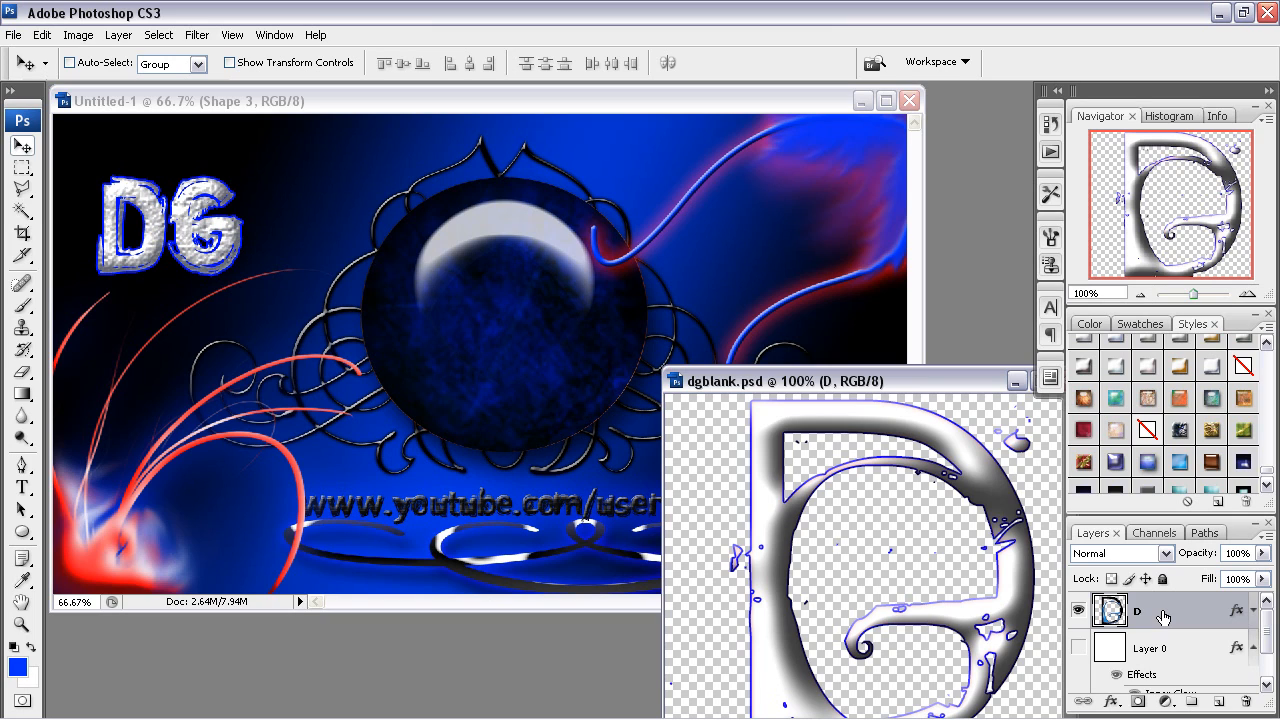
{"action": "scroll", "coordinate": [1172, 614], "scroll_direction": "down", "scroll_amount": 1}
{"action": "scroll", "coordinate": [1162, 617], "scroll_direction": "up", "scroll_amount": 1}
{"action": "left_click_drag", "start_coordinate": [1204, 614], "coordinate": [492, 320]}
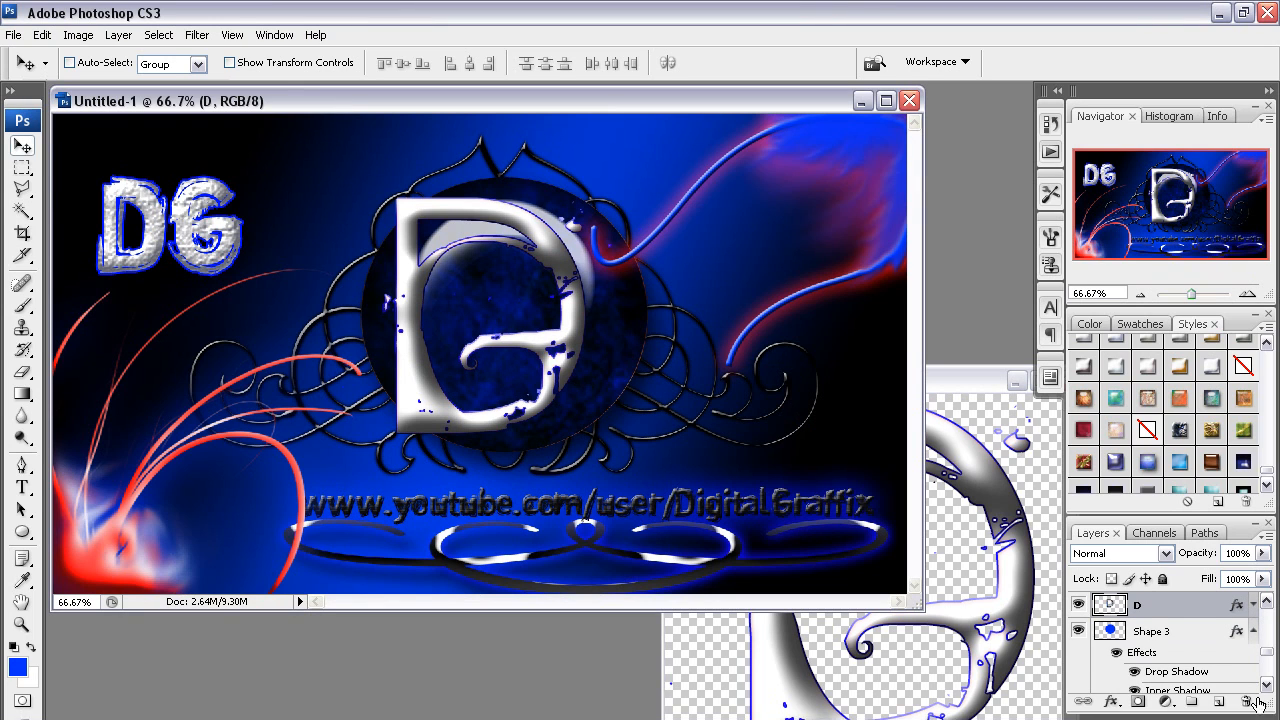
{"action": "left_click", "coordinate": [886, 101]}
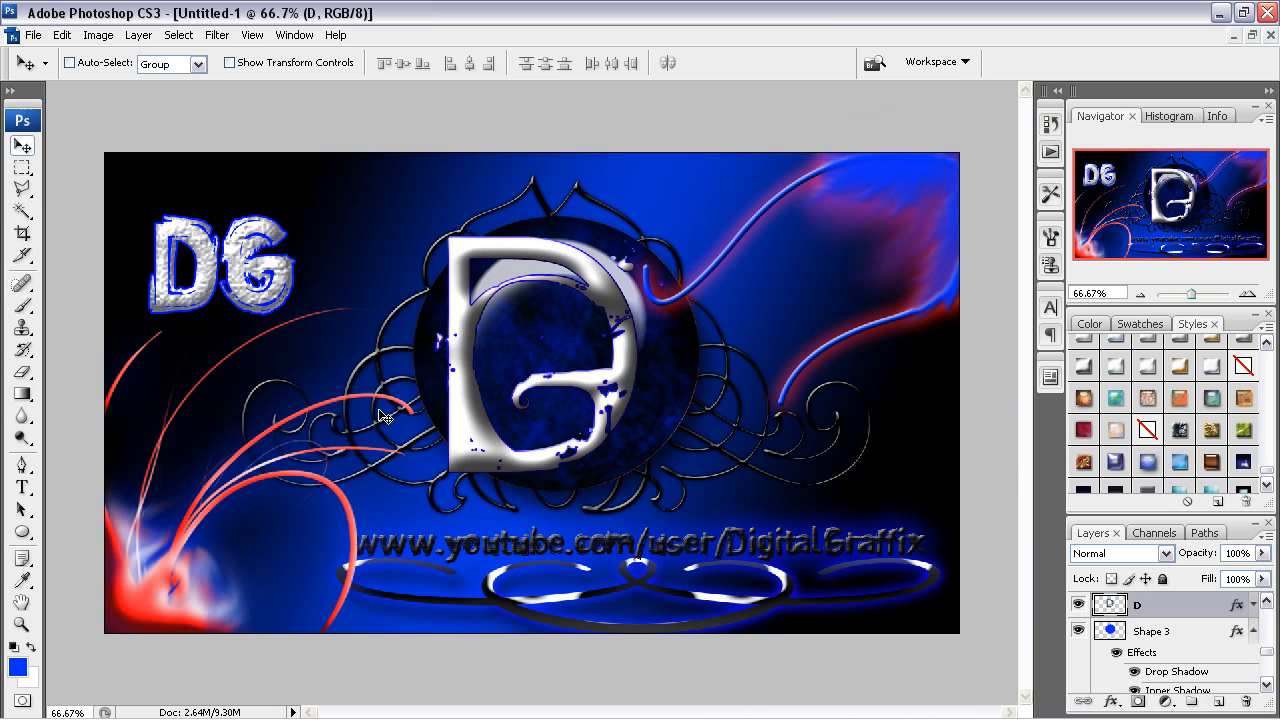
Step: Scale the D logo layer to 89.0% width and 88.4% height and center it on the dark blue orb
{"action": "key", "text": "ctrl+t"}
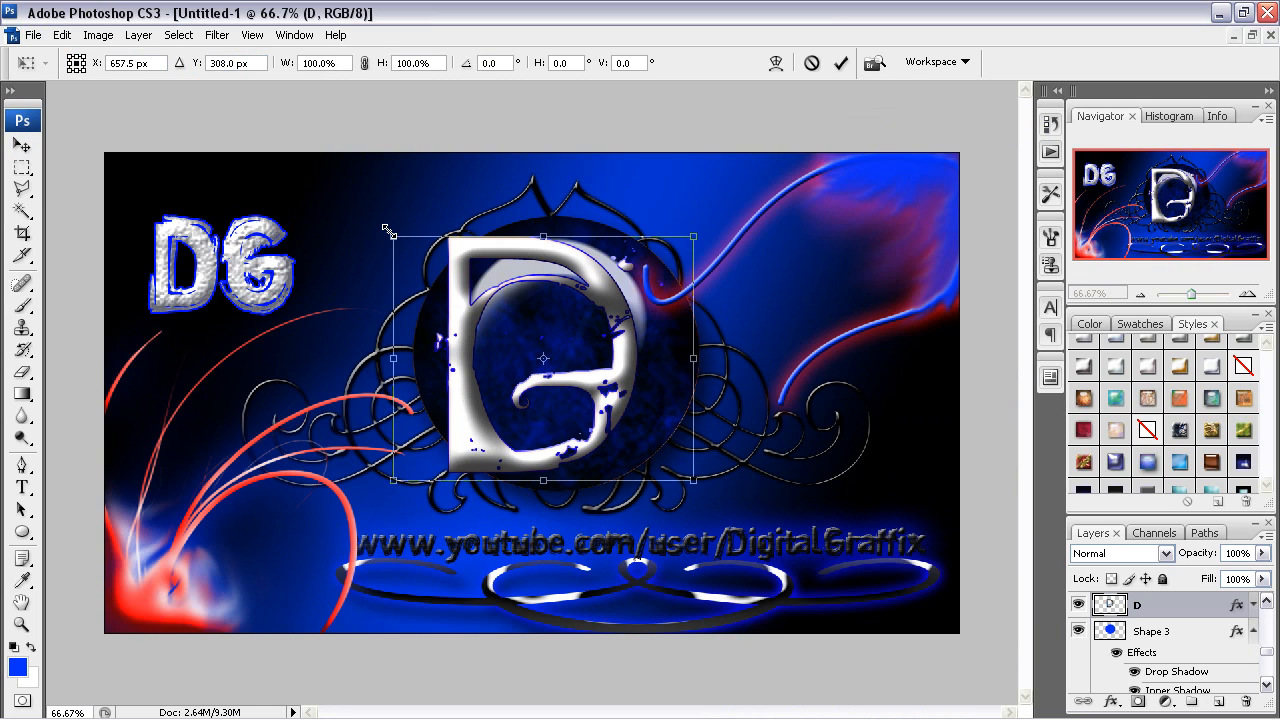
{"action": "left_click_drag", "start_coordinate": [389, 231], "coordinate": [427, 265]}
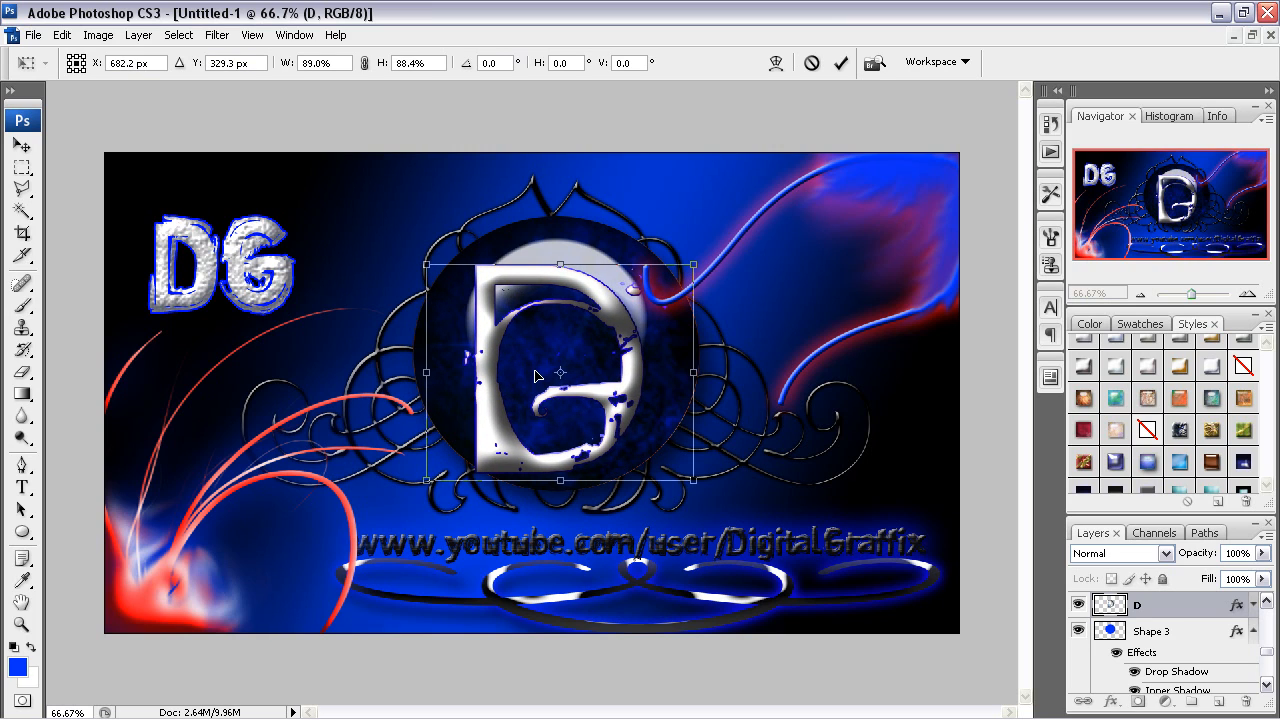
{"action": "left_click_drag", "start_coordinate": [536, 375], "coordinate": [552, 360]}
{"action": "key", "text": "ctrl+z"}
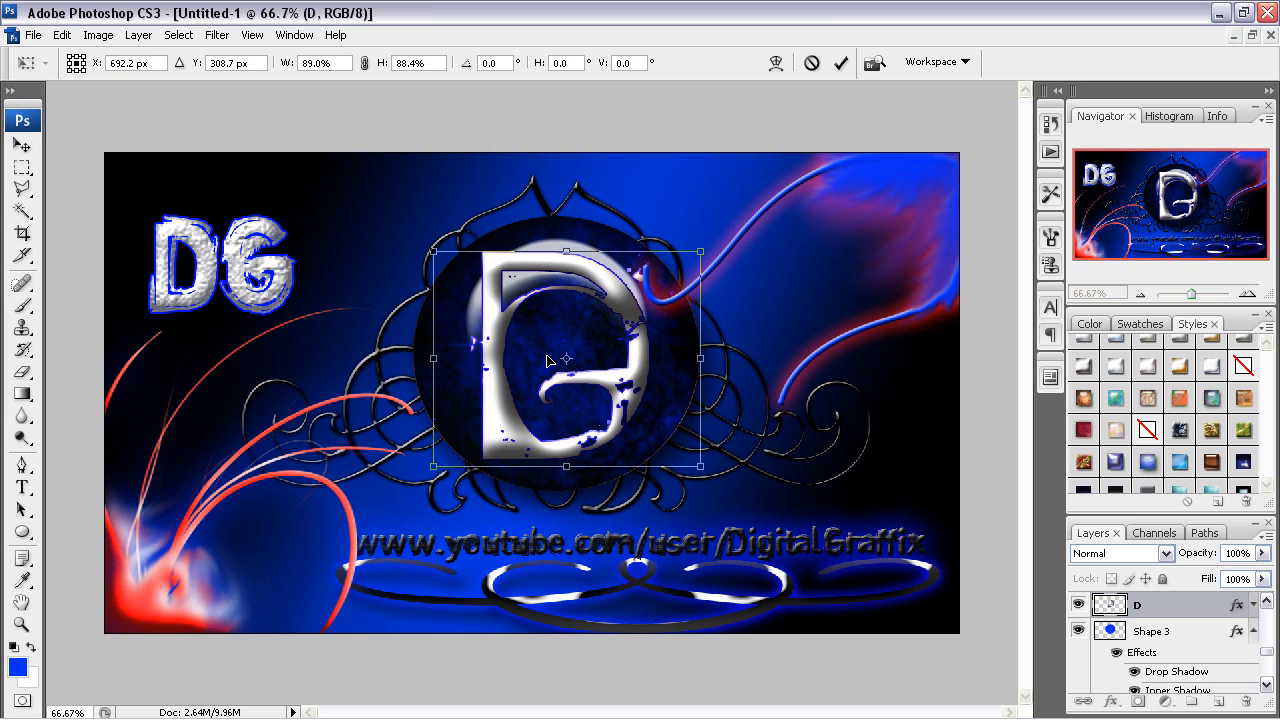
{"action": "key", "text": "Return"}
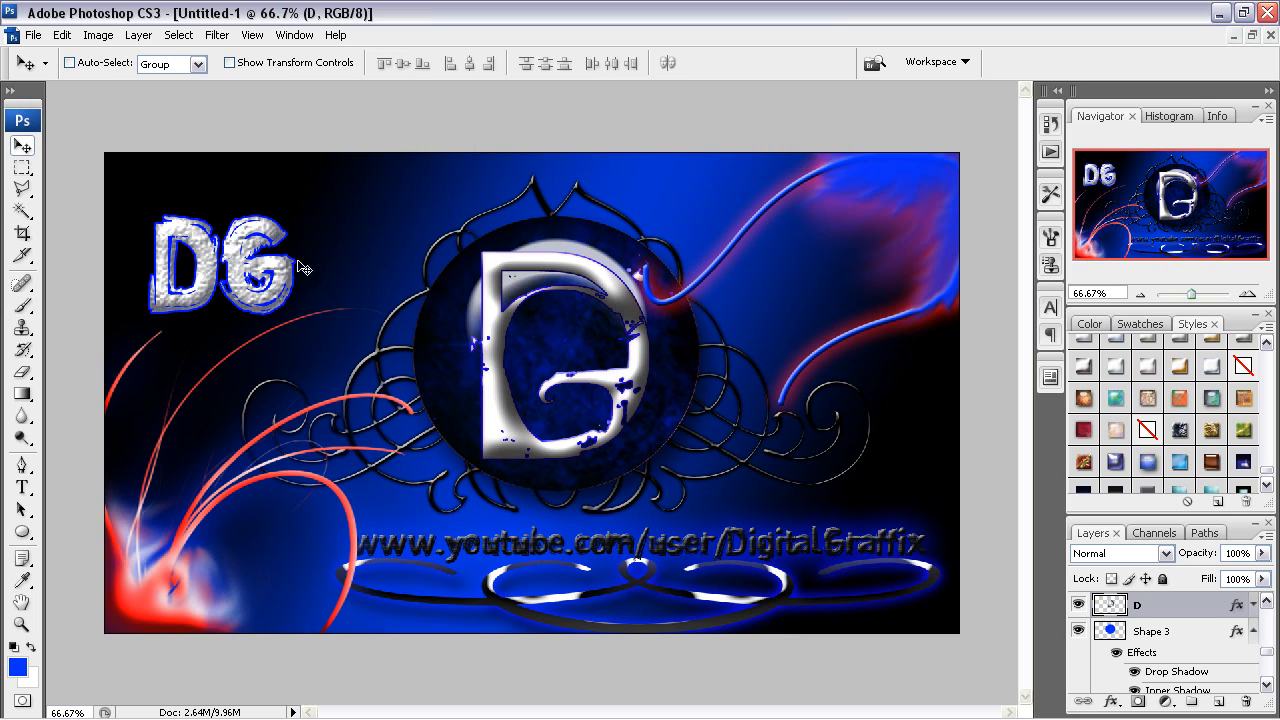
Step: Add a new layer above the D layer and choose the 231 px splatter brush for painting
{"action": "left_click", "coordinate": [1218, 701]}
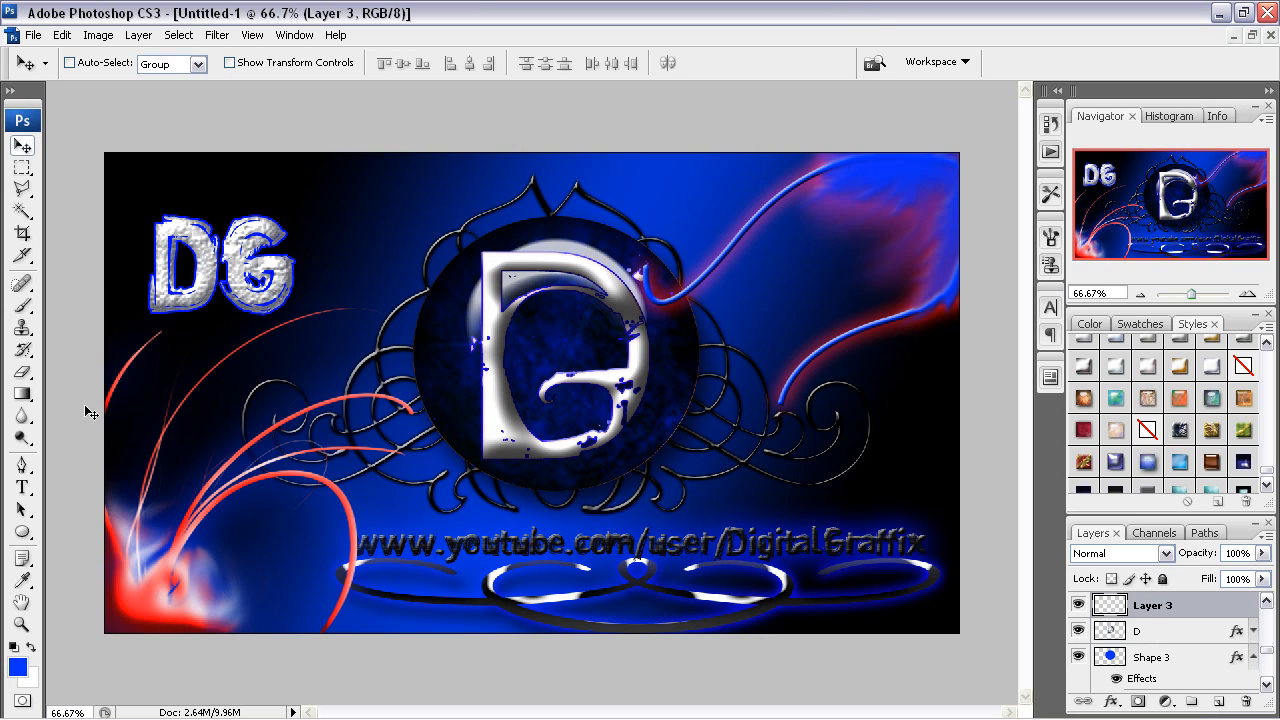
{"action": "left_click", "coordinate": [22, 306]}
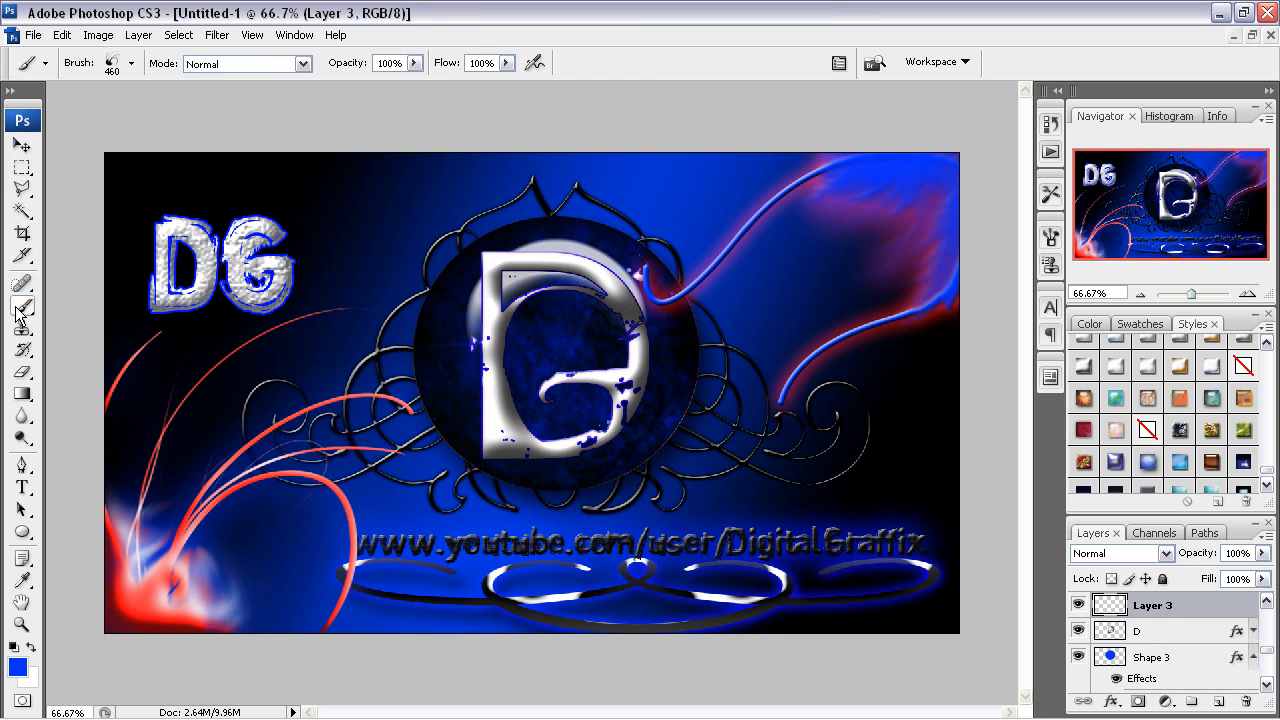
{"action": "left_click", "coordinate": [134, 66]}
{"action": "scroll", "coordinate": [175, 258], "scroll_direction": "down", "scroll_amount": 5}
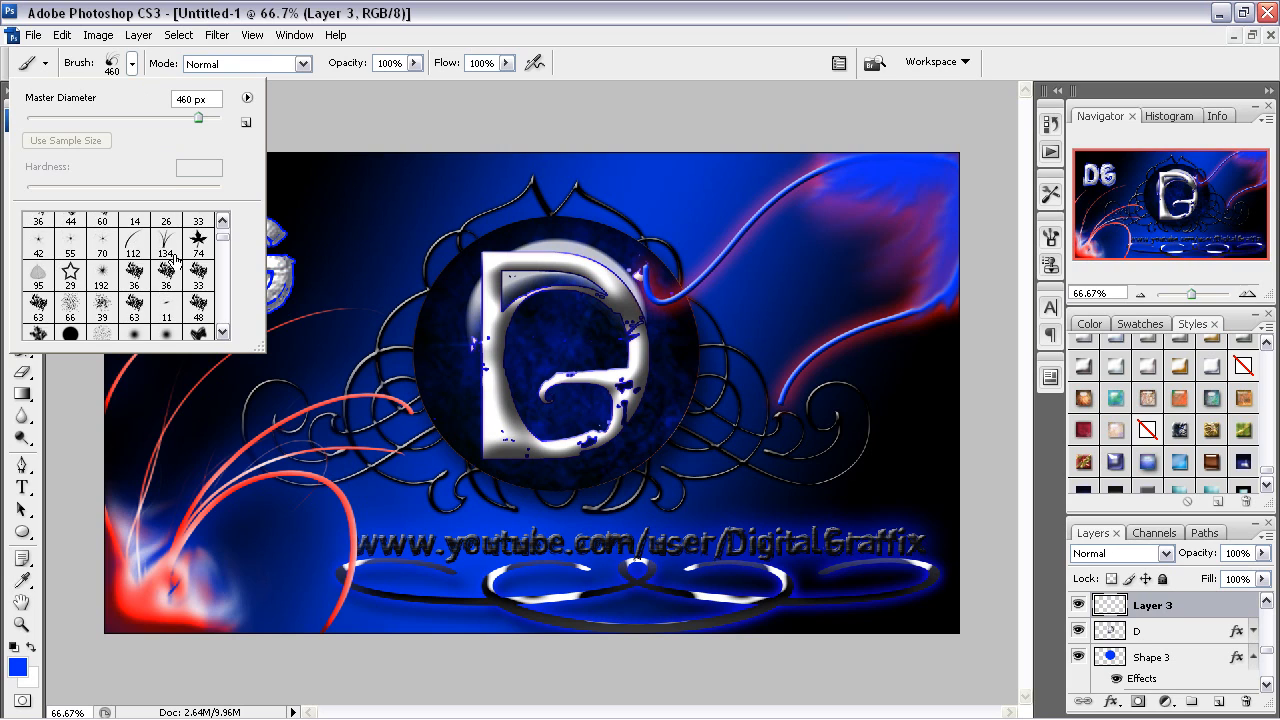
{"action": "scroll", "coordinate": [175, 258], "scroll_direction": "down", "scroll_amount": 10}
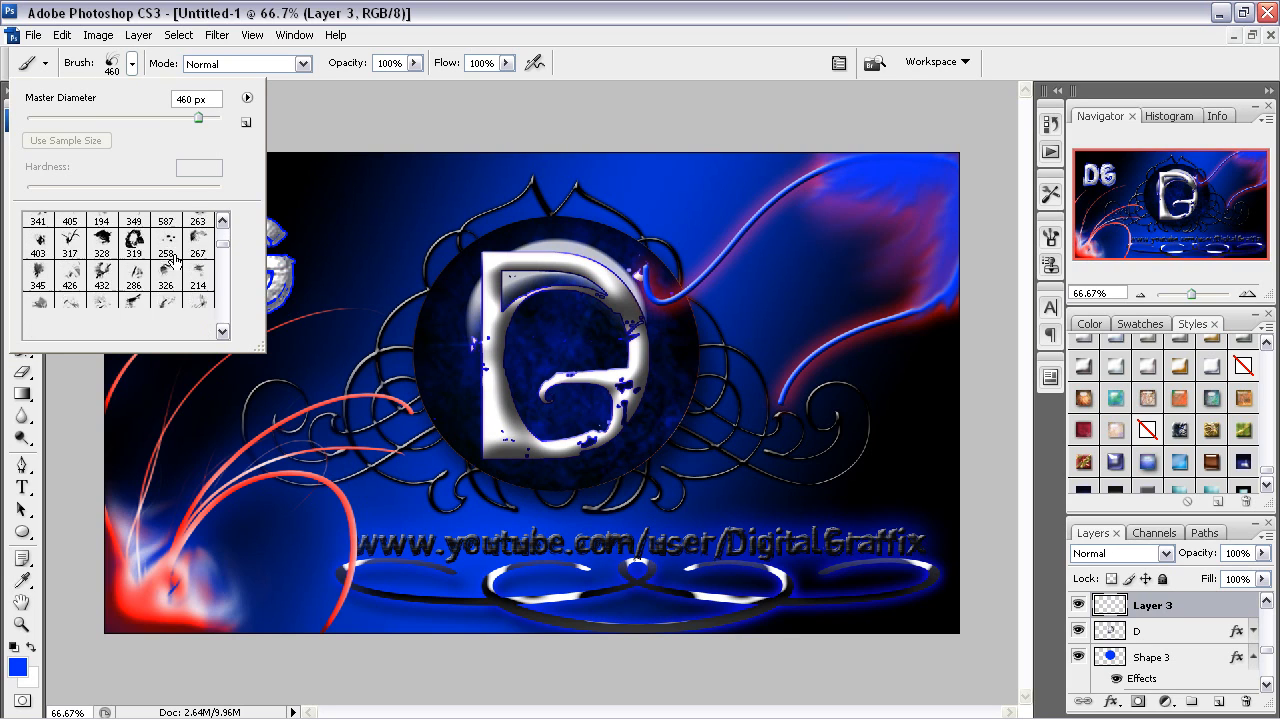
{"action": "scroll", "coordinate": [174, 258], "scroll_direction": "down", "scroll_amount": 1}
{"action": "double_click", "coordinate": [101, 290]}
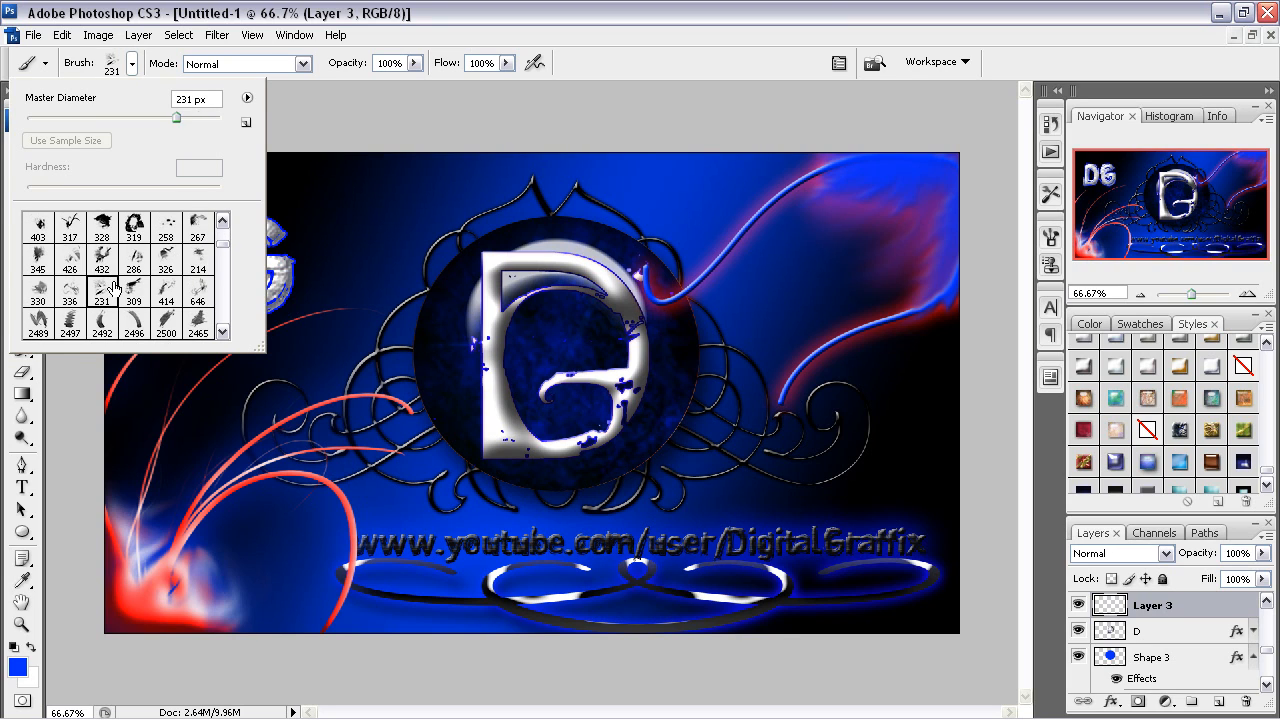
Step: Try a blue splatter over the upper-left part of the canvas with the brush enlarged to 1500 px
{"action": "key", "text": "bracketright"}
{"action": "key", "text": "bracketright"}
{"action": "key", "text": "bracketright"}
{"action": "key", "text": "bracketright"}
{"action": "key", "text": "bracketright"}
{"action": "key", "text": "bracketright"}
{"action": "key", "text": "bracketright"}
{"action": "key", "text": "bracketright"}
{"action": "key", "text": "bracketright"}
{"action": "key", "text": "bracketright"}
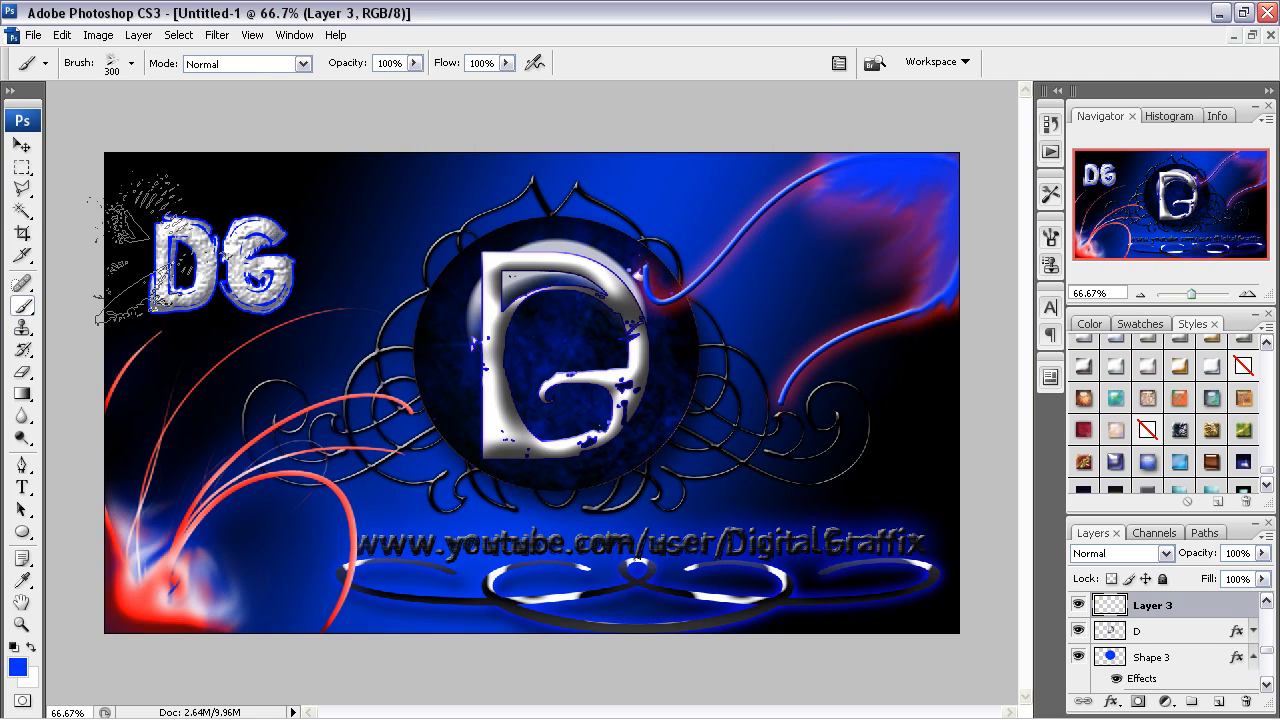
{"action": "left_click", "coordinate": [415, 155]}
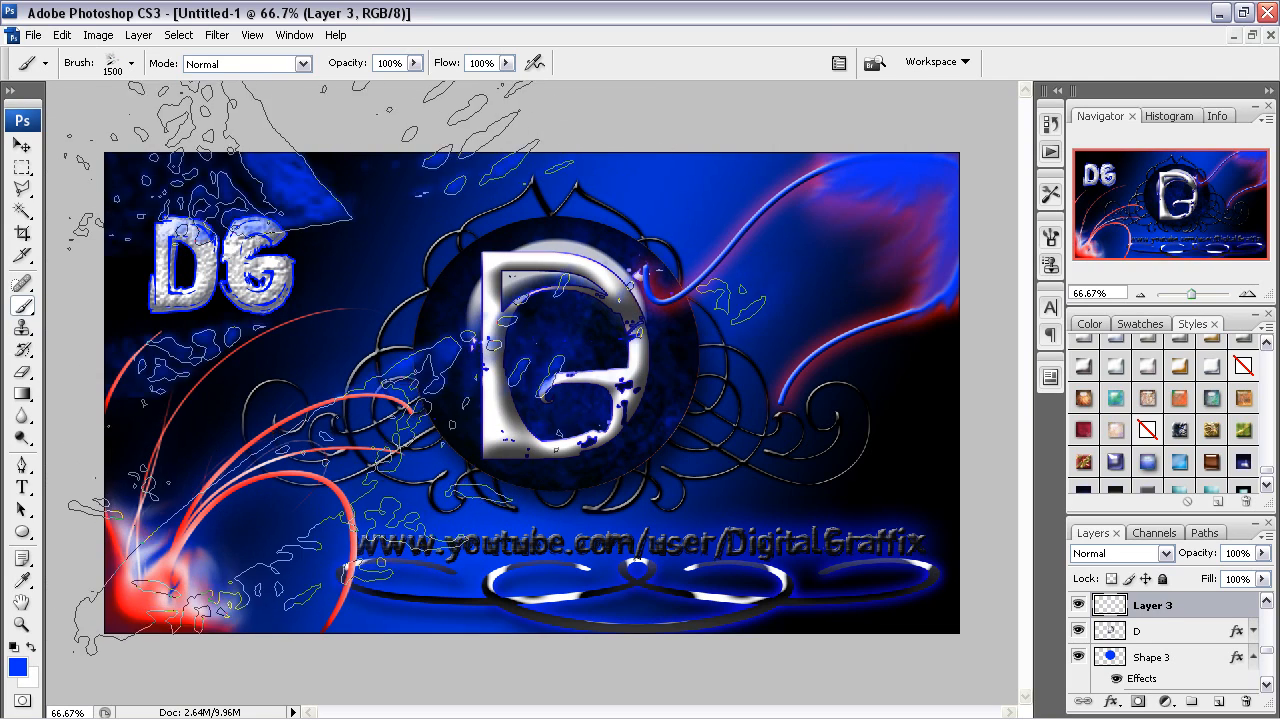
{"action": "mouse_move", "coordinate": [902, 716]}
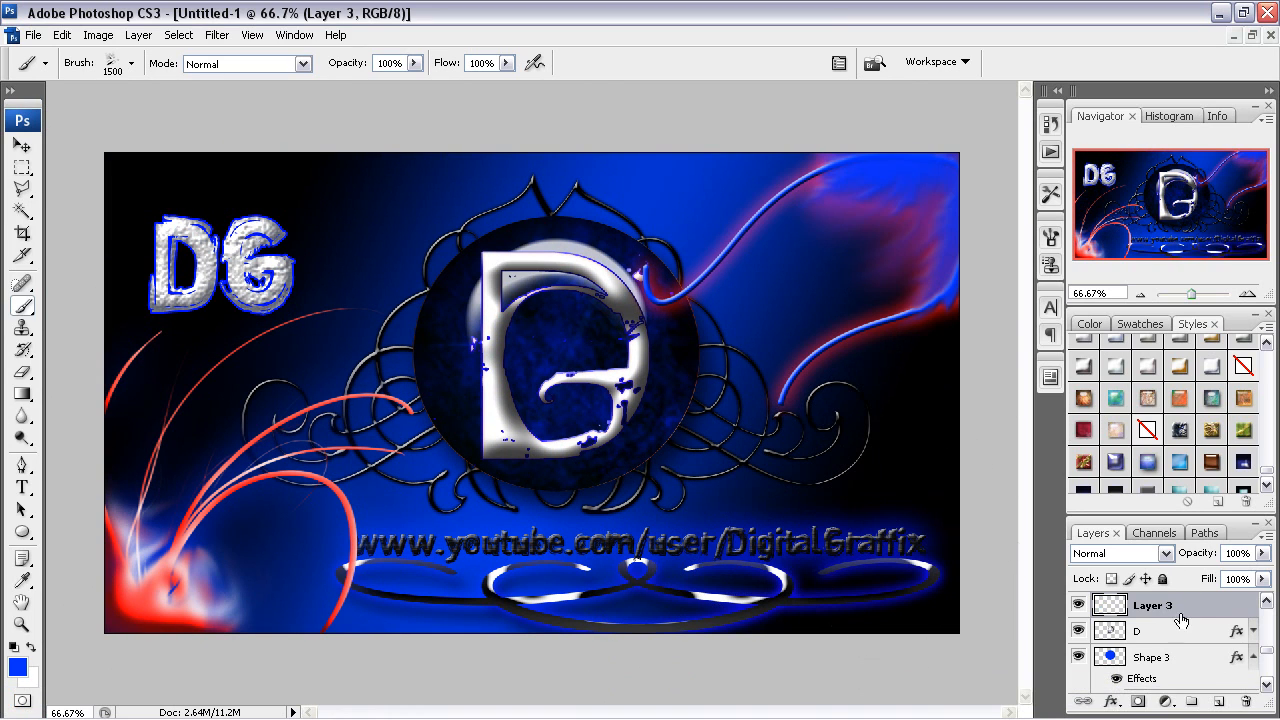
Step: Place Layer 3 directly above the Background layer and try the 1500 px splatter brush on it
{"action": "mouse_move", "coordinate": [1178, 606]}
{"action": "left_mouse_down"}
{"action": "mouse_move", "coordinate": [1176, 700]}
{"action": "mouse_move", "coordinate": [1170, 668]}
{"action": "left_mouse_up"}
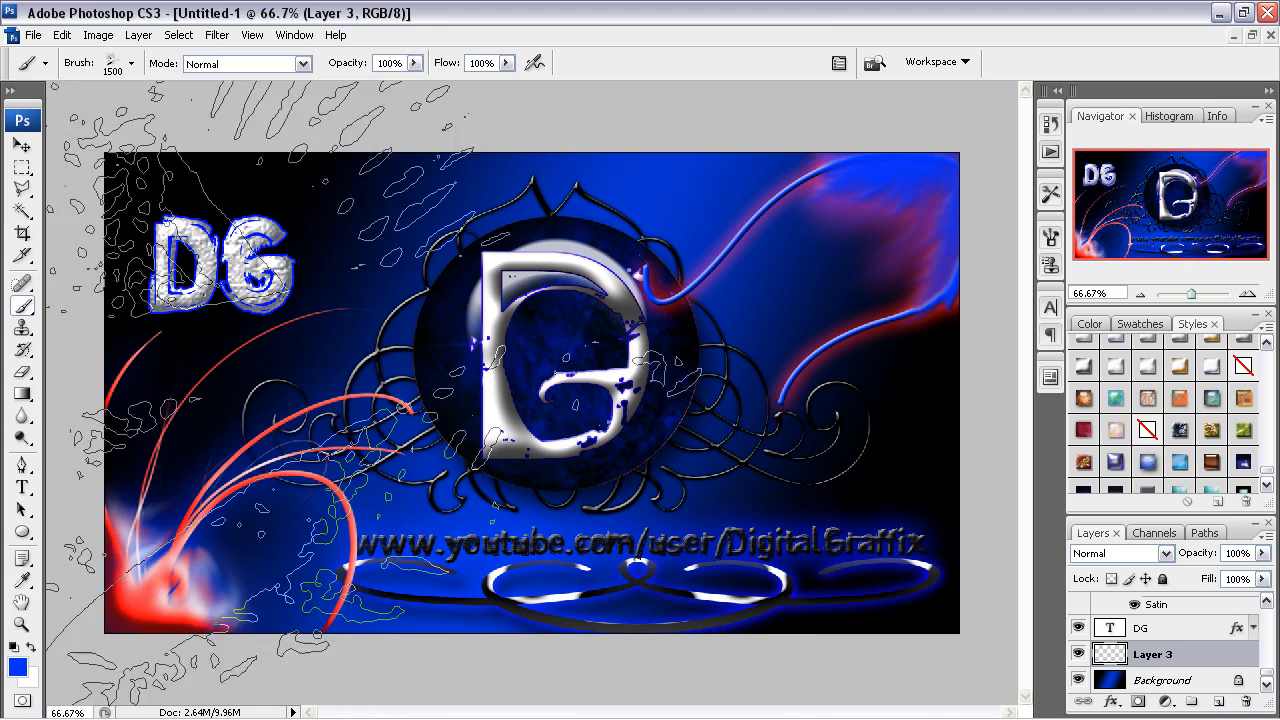
{"action": "left_click", "coordinate": [280, 350]}
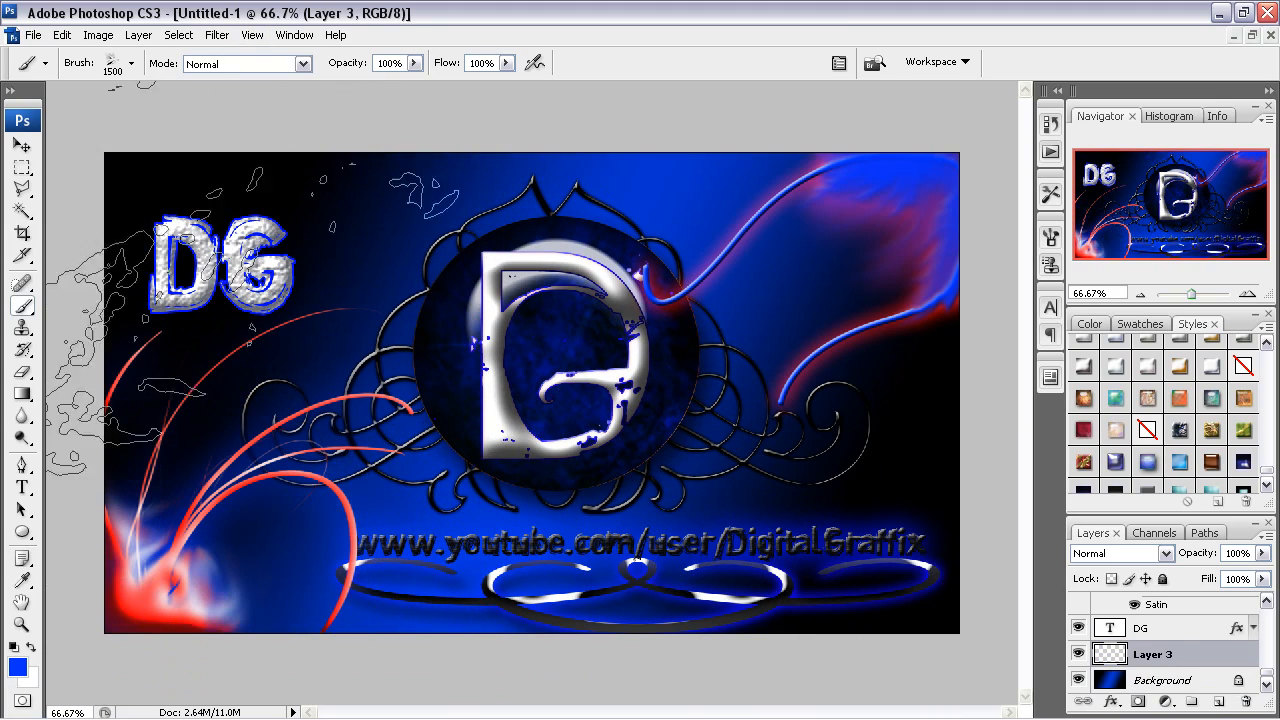
Step: Draw a large blue floral swirl custom shape and position it behind the DG text in the canvas's upper-left corner
{"action": "left_click", "coordinate": [22, 532]}
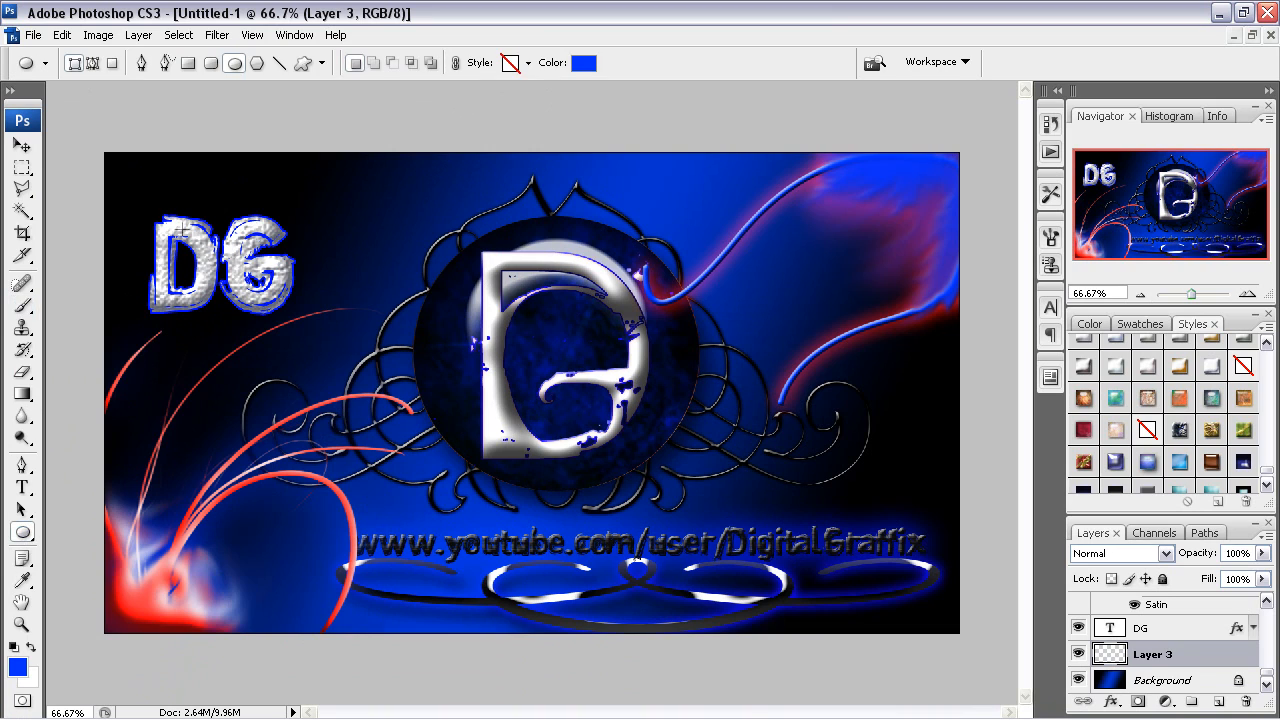
{"action": "left_click", "coordinate": [302, 63]}
{"action": "left_click", "coordinate": [398, 66]}
{"action": "scroll", "coordinate": [410, 168], "scroll_direction": "down", "scroll_amount": 3}
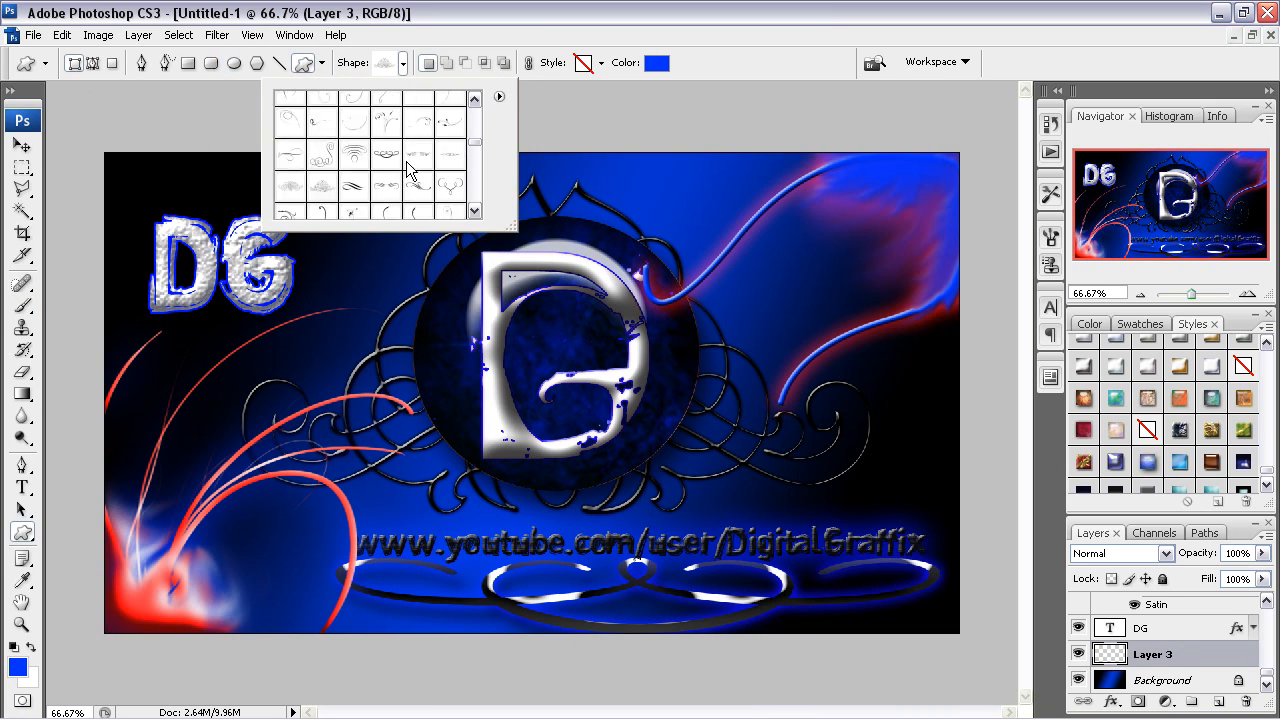
{"action": "scroll", "coordinate": [410, 170], "scroll_direction": "down", "scroll_amount": 4}
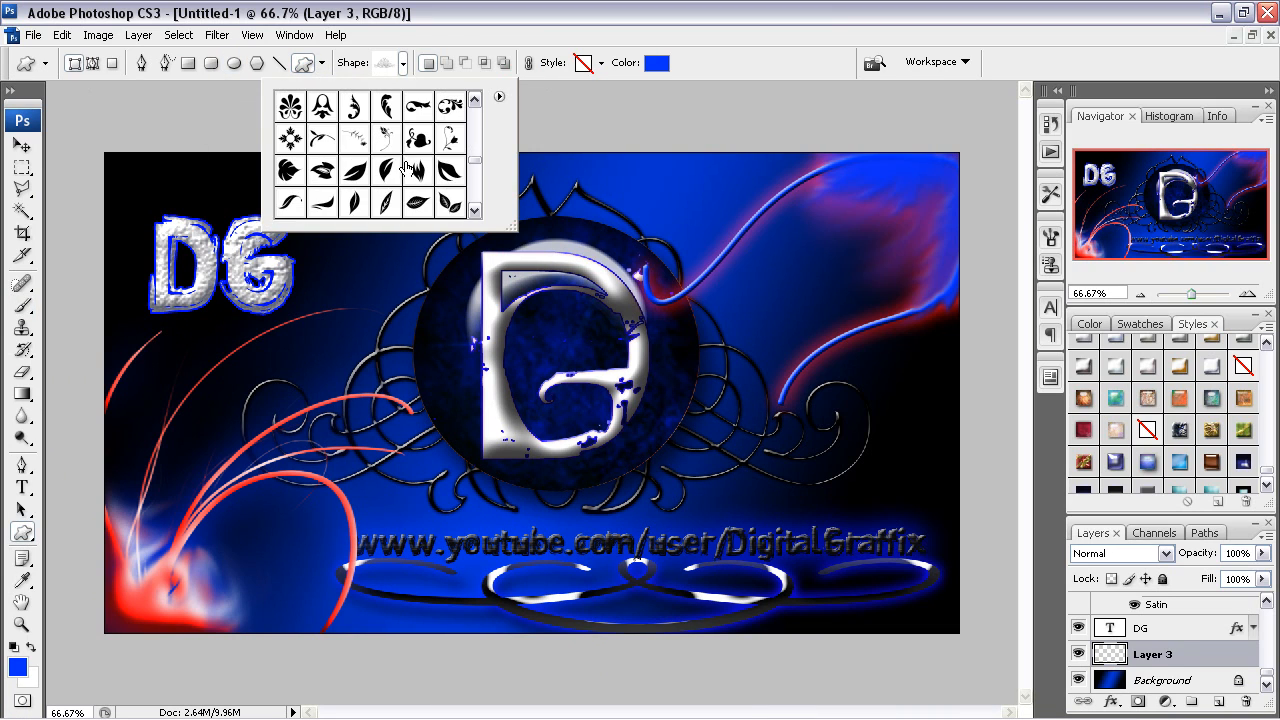
{"action": "scroll", "coordinate": [406, 168], "scroll_direction": "down", "scroll_amount": 8}
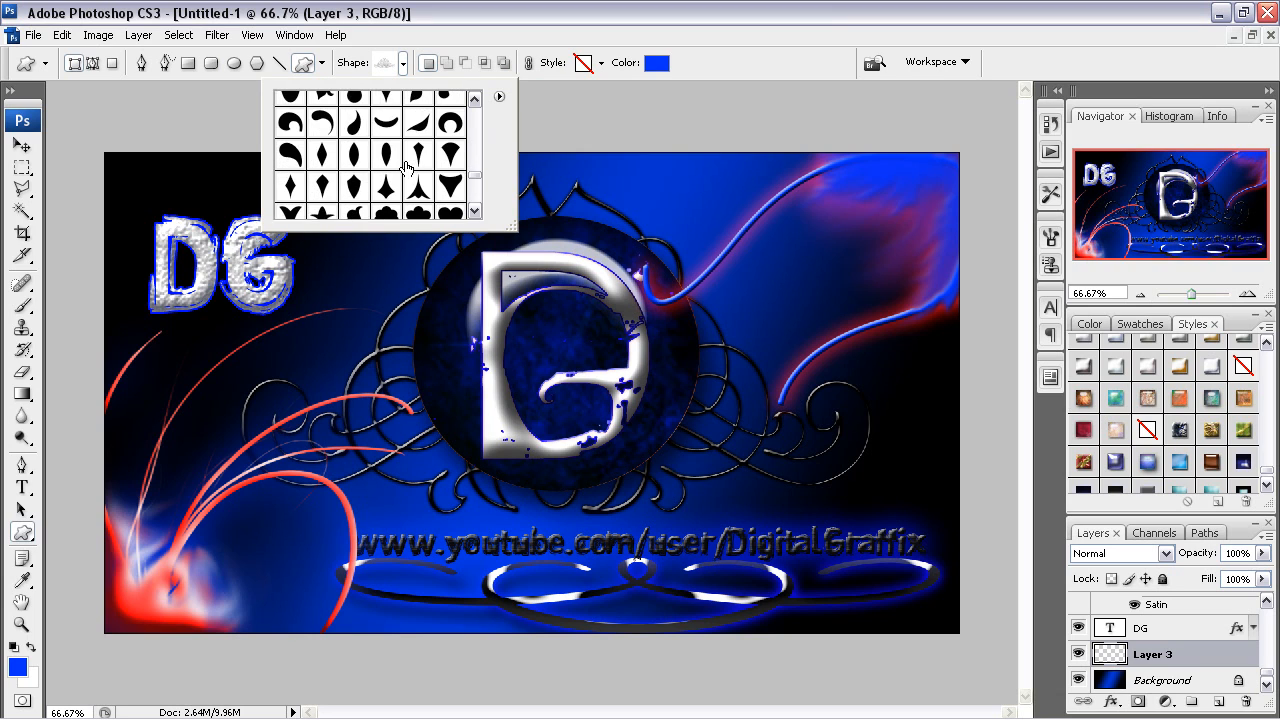
{"action": "scroll", "coordinate": [406, 168], "scroll_direction": "down", "scroll_amount": 8}
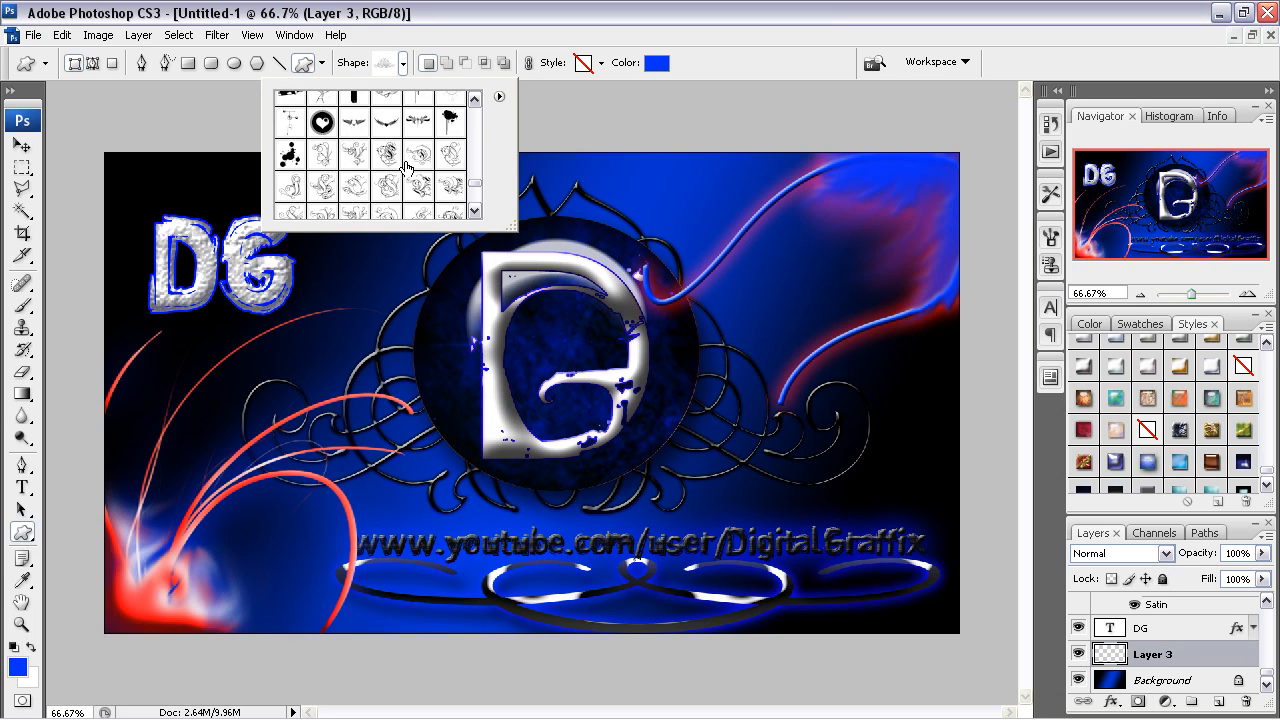
{"action": "scroll", "coordinate": [406, 168], "scroll_direction": "up", "scroll_amount": 2}
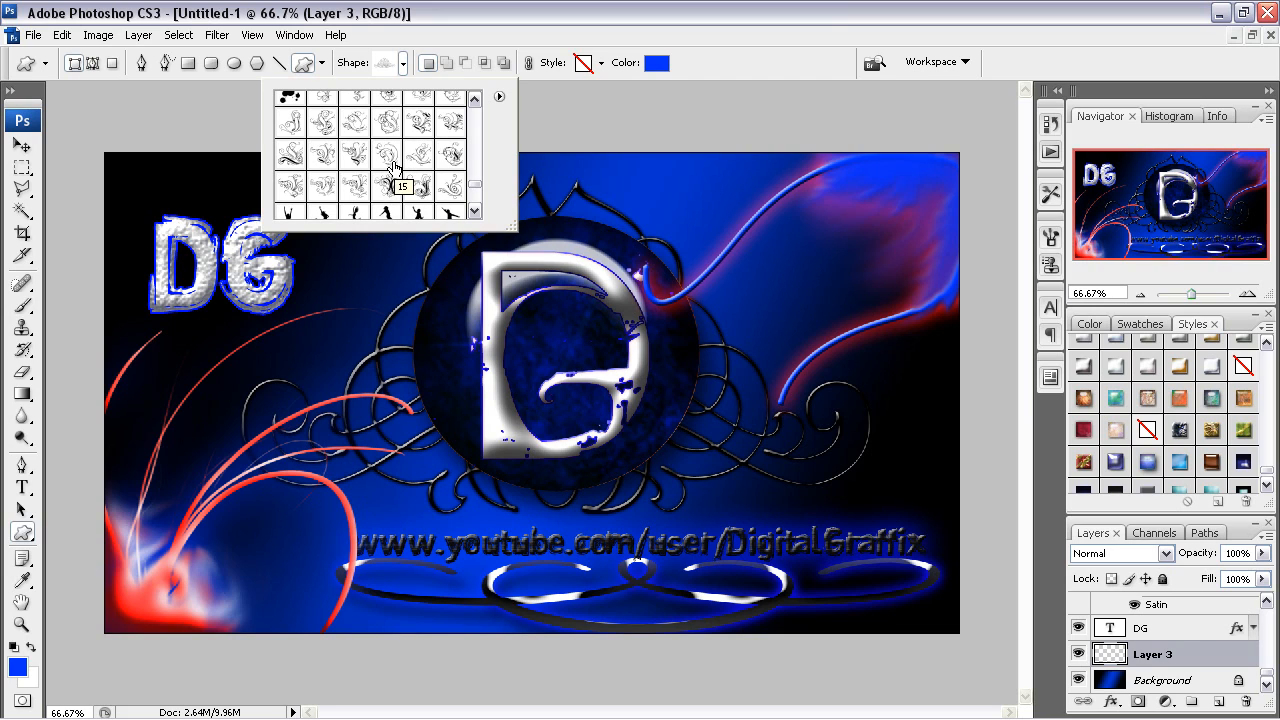
{"action": "scroll", "coordinate": [395, 168], "scroll_direction": "up", "scroll_amount": 2}
{"action": "left_click", "coordinate": [385, 178]}
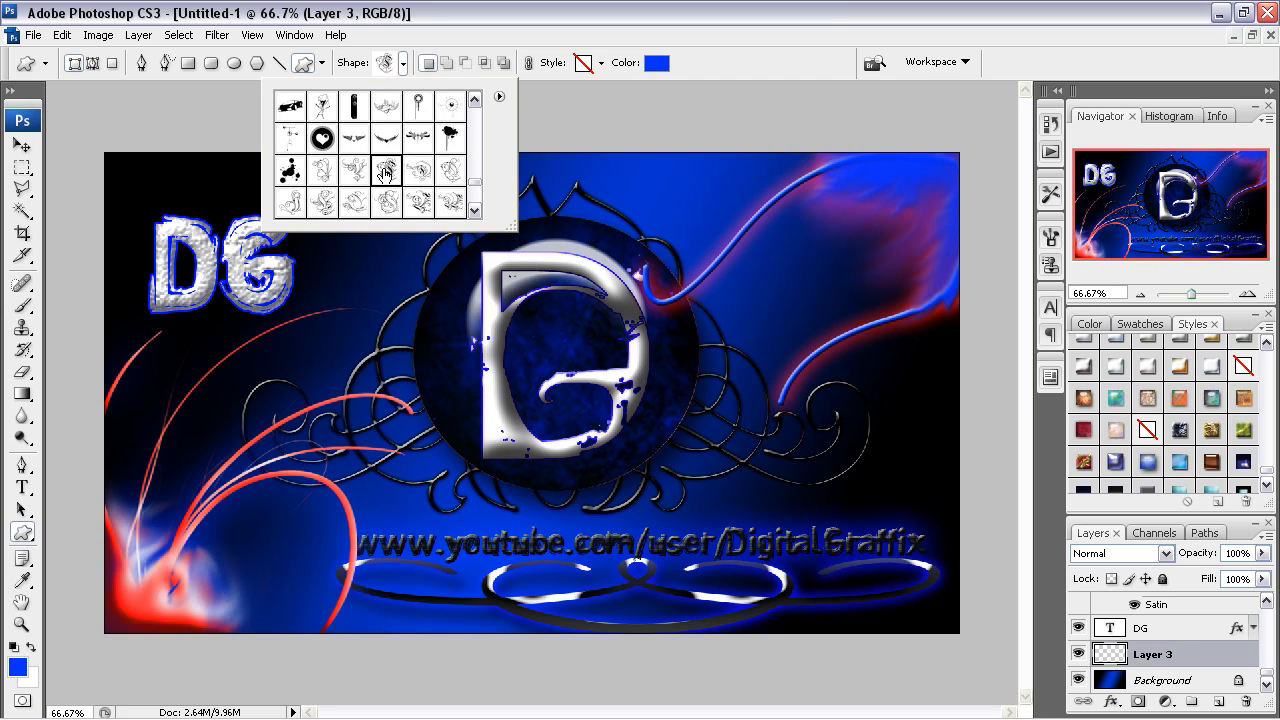
{"action": "key", "text": "Return"}
{"action": "left_click_drag", "start_coordinate": [101, 137], "coordinate": [590, 632]}
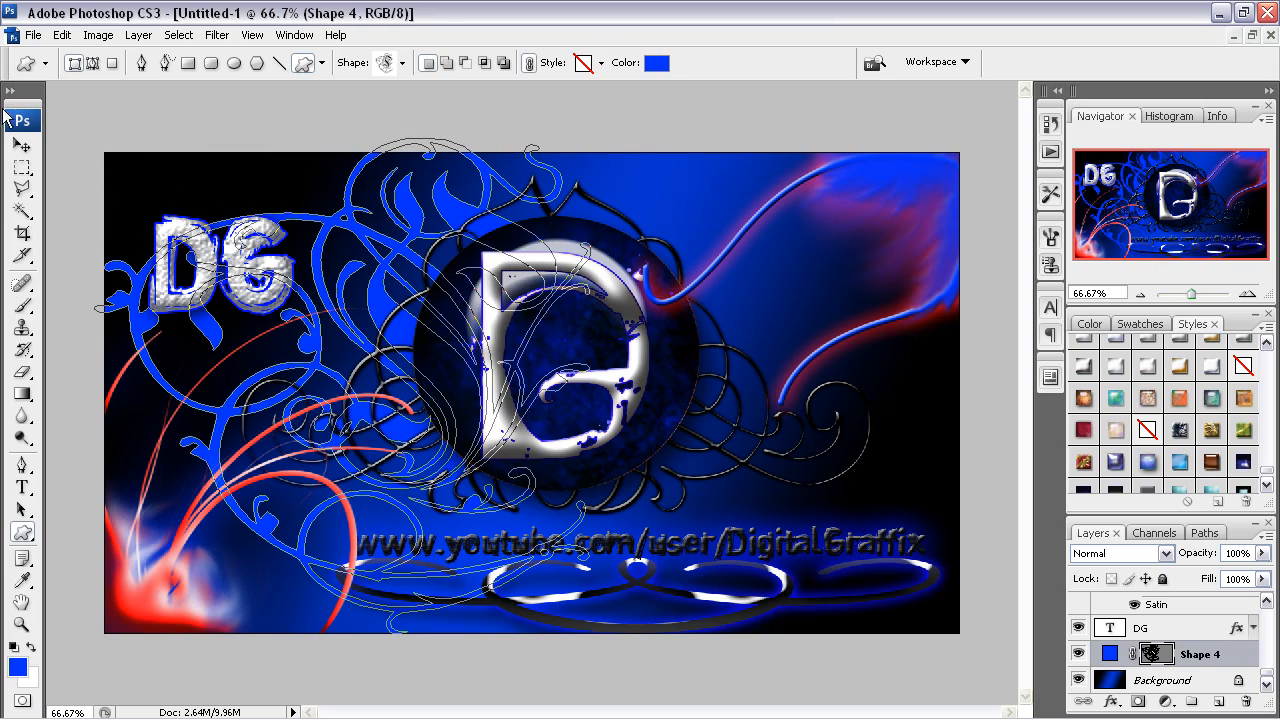
{"action": "left_click", "coordinate": [21, 145]}
{"action": "left_click_drag", "start_coordinate": [328, 336], "coordinate": [206, 249]}
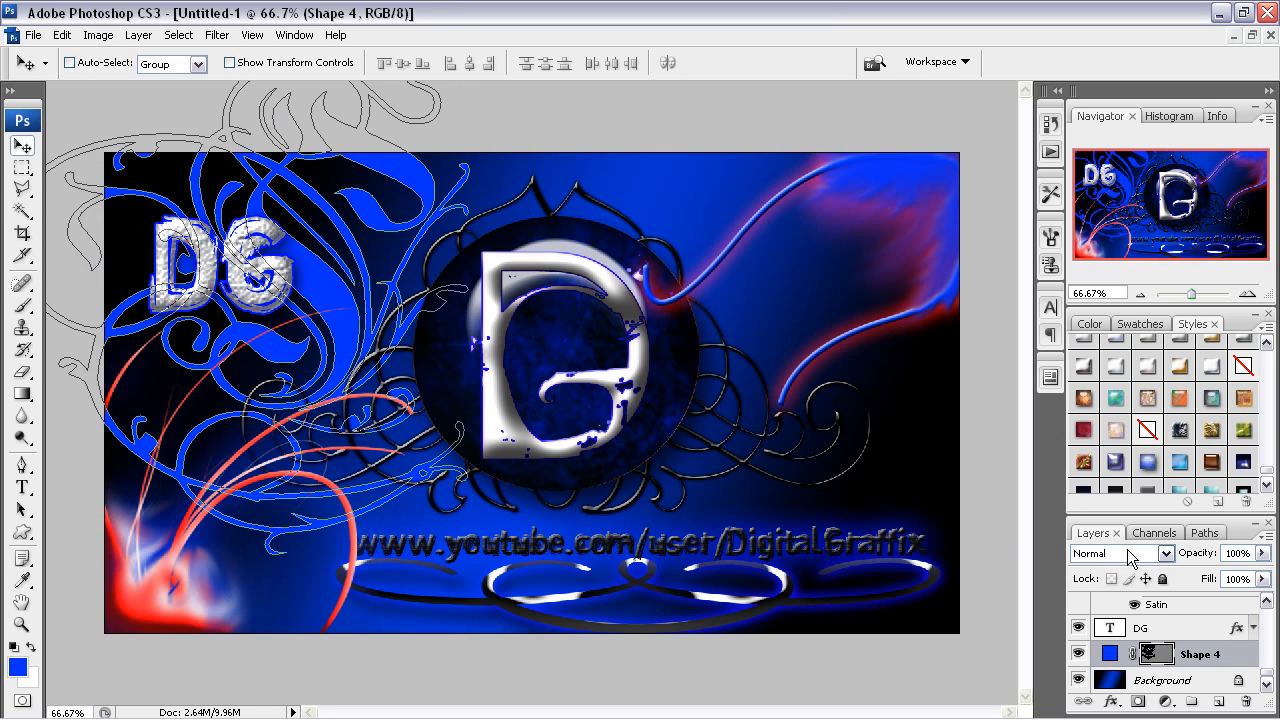
Step: Rasterize the Shape 4 swirl layer and set its opacity to 30%
{"action": "right_click", "coordinate": [1229, 651]}
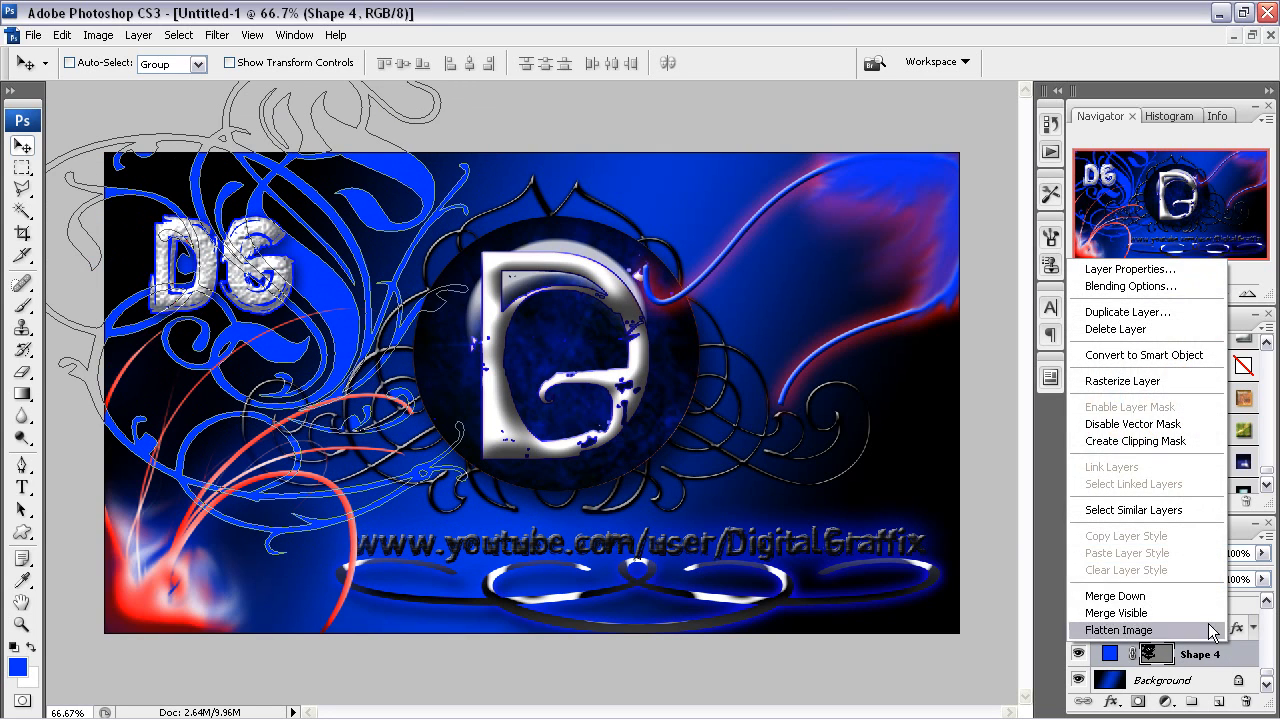
{"action": "left_click", "coordinate": [1138, 384]}
{"action": "left_click", "coordinate": [1262, 553]}
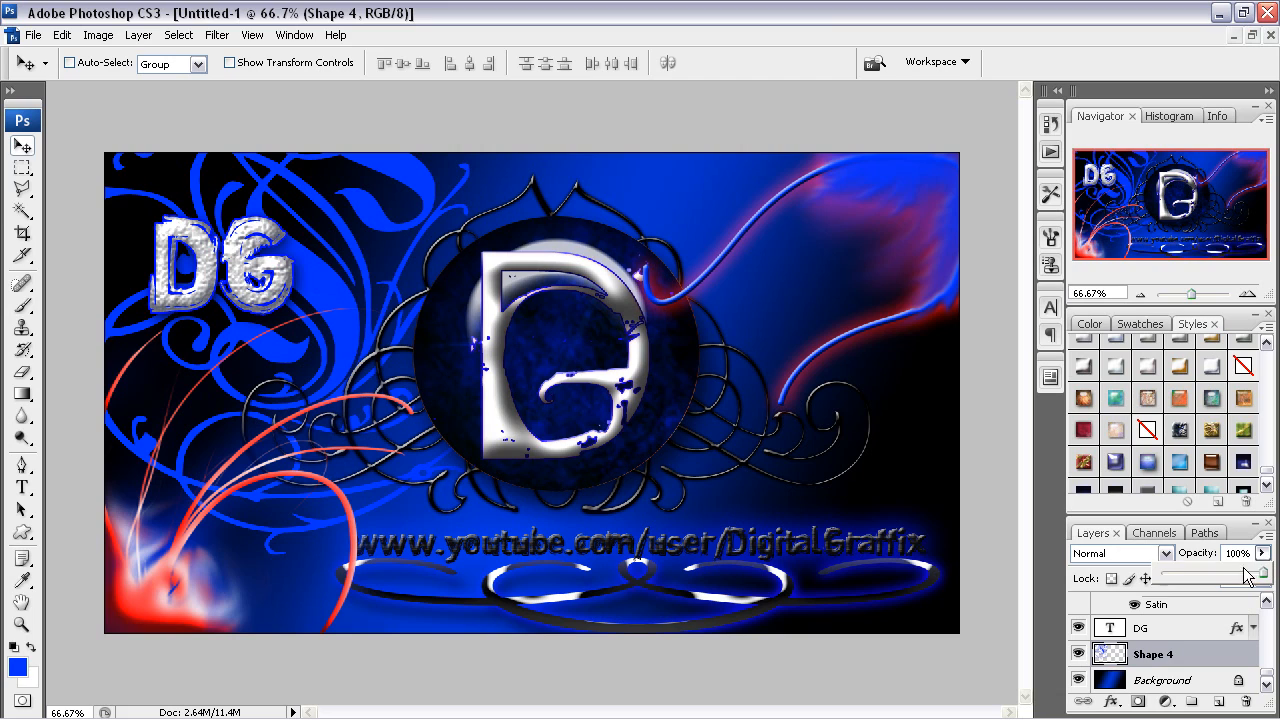
{"action": "left_click_drag", "start_coordinate": [1255, 575], "coordinate": [1194, 575]}
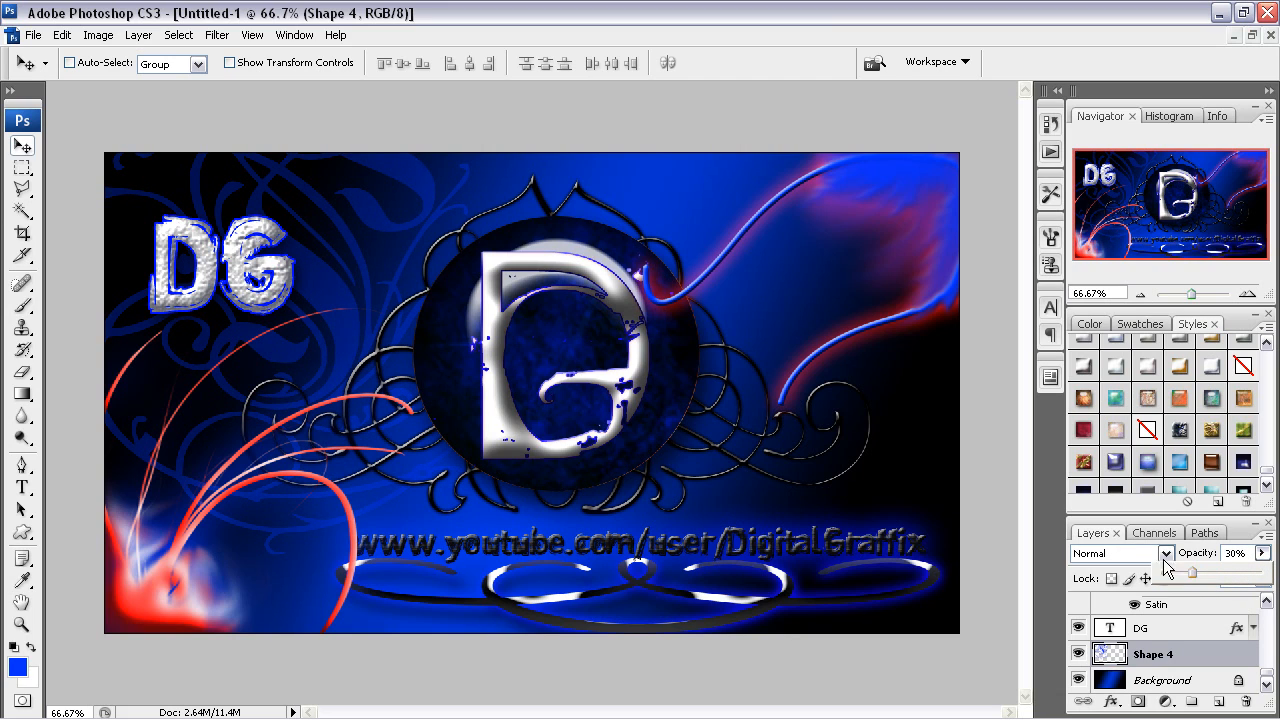
{"action": "left_click", "coordinate": [1210, 652]}
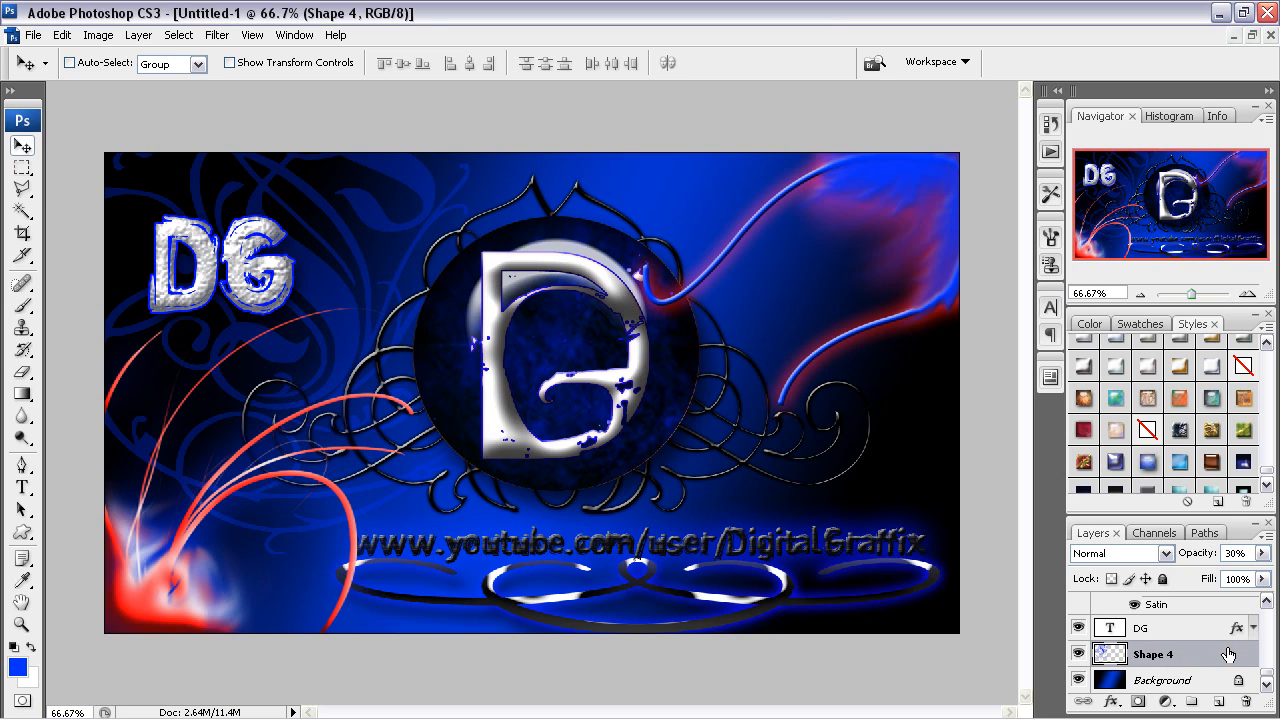
Step: Duplicate the Shape 4 layer as Shape 4 copy
{"action": "right_click", "coordinate": [1228, 656]}
{"action": "left_click", "coordinate": [1178, 317]}
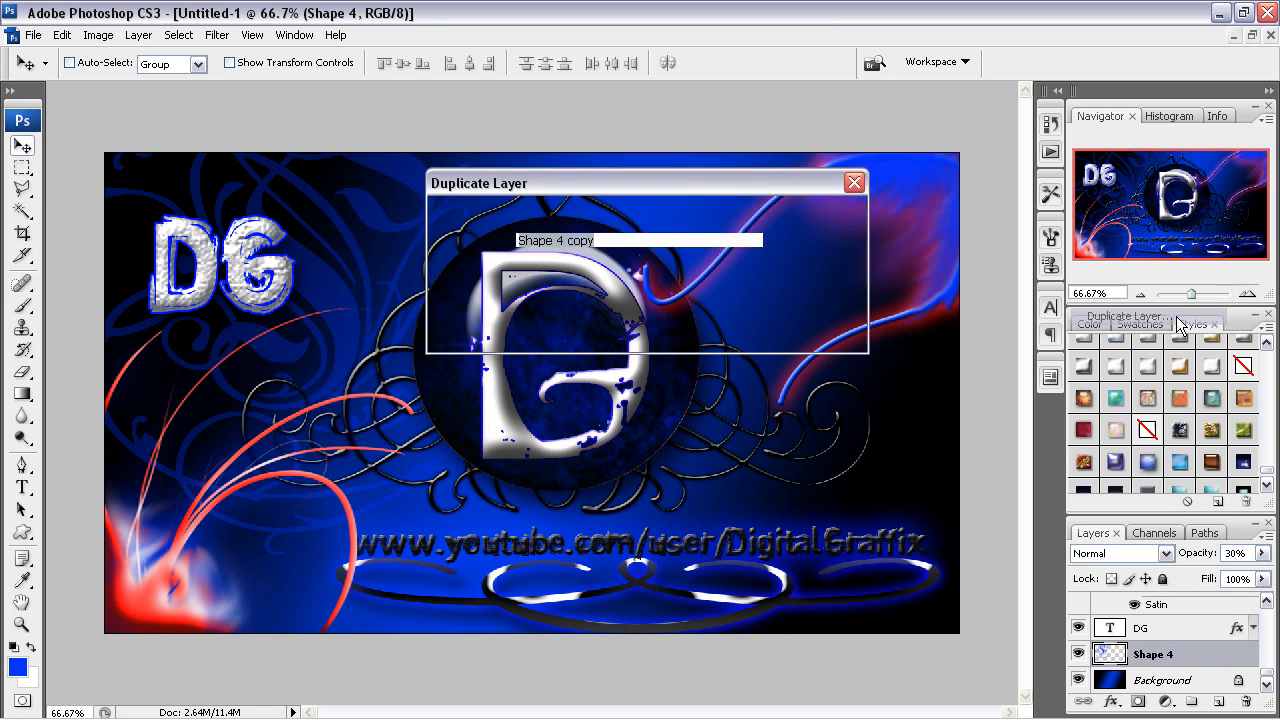
{"action": "left_click", "coordinate": [830, 215]}
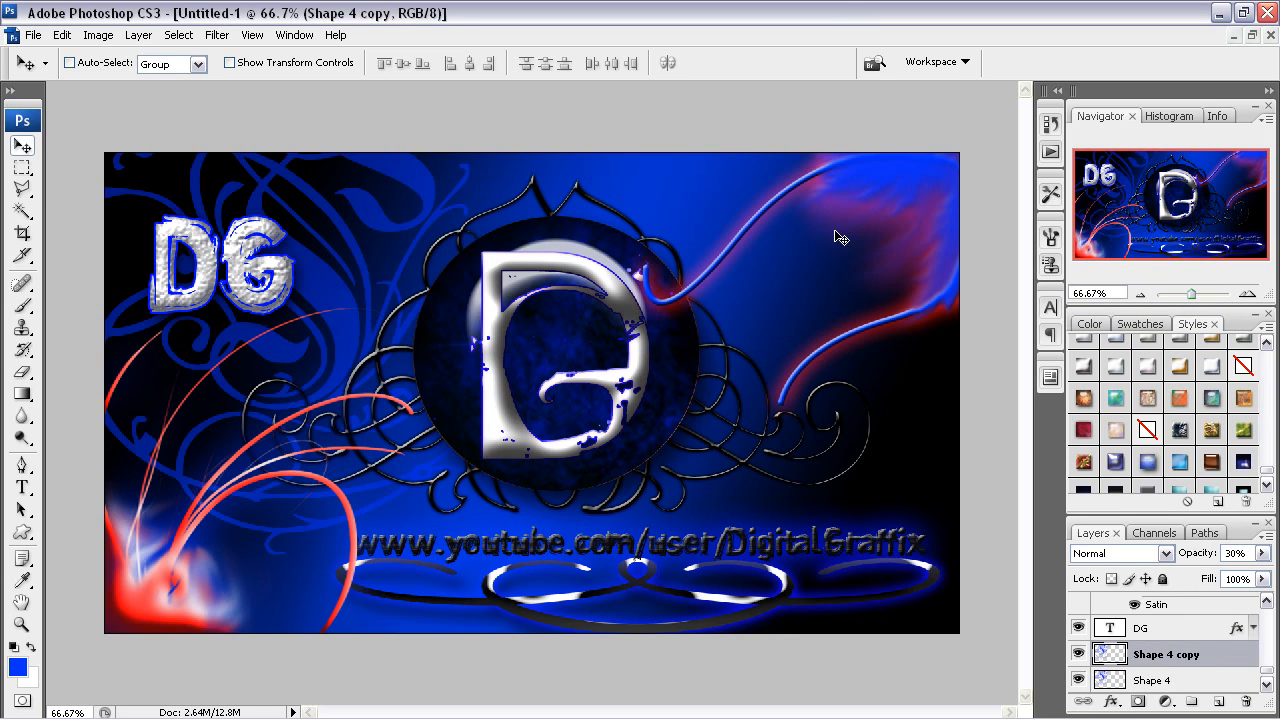
Step: Rotate the Shape 4 copy layer 180° and move it to the canvas's right side at X 1149.0 px, Y 230.5 px
{"action": "key", "text": "ctrl+t"}
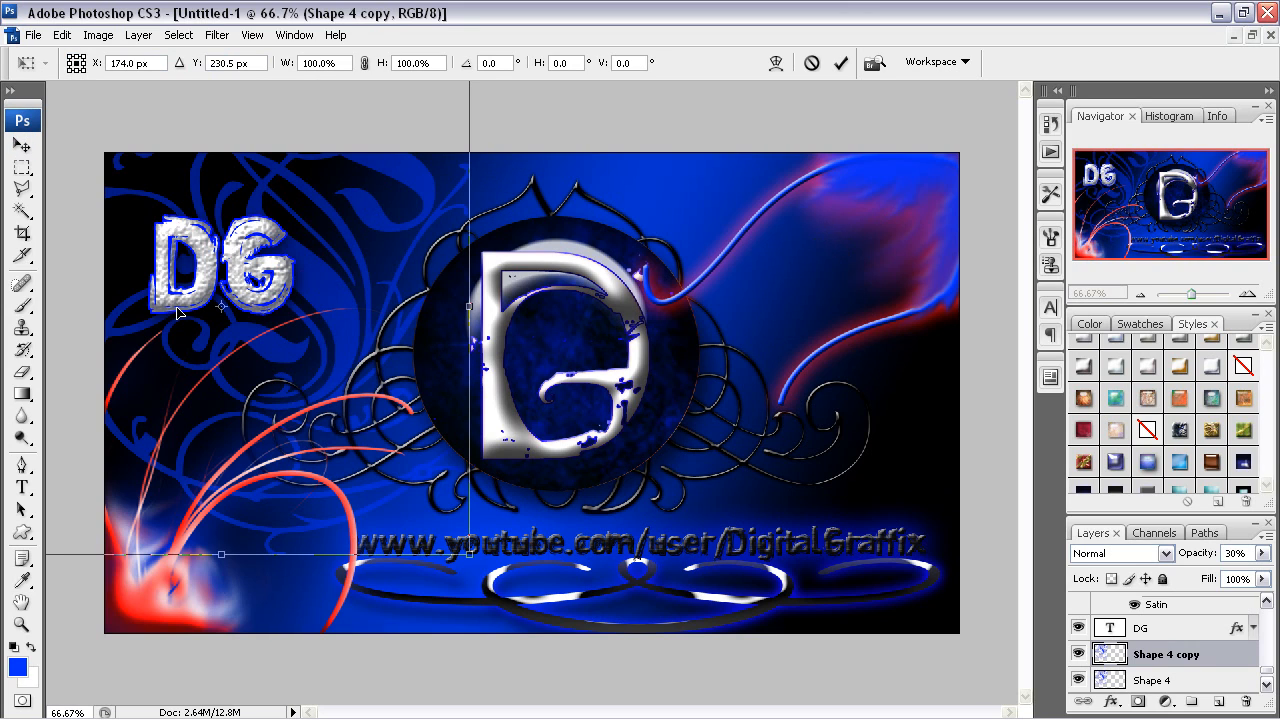
{"action": "right_click", "coordinate": [247, 352]}
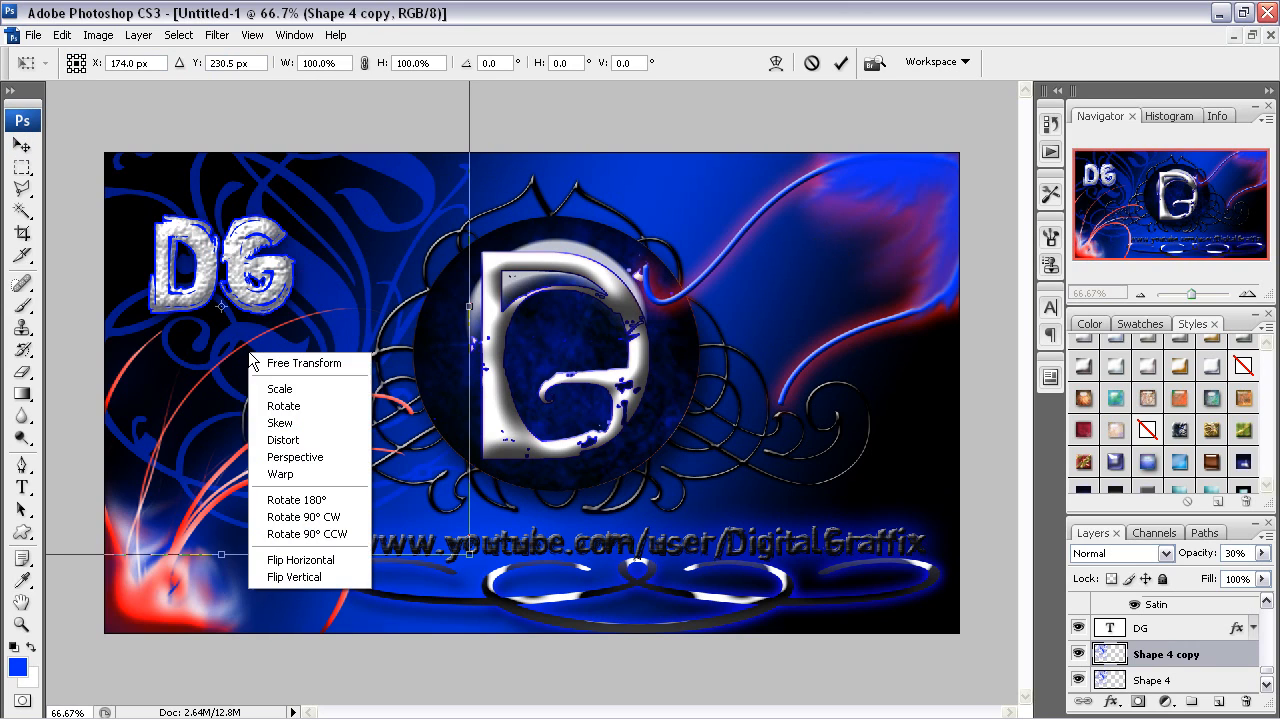
{"action": "left_click", "coordinate": [276, 503]}
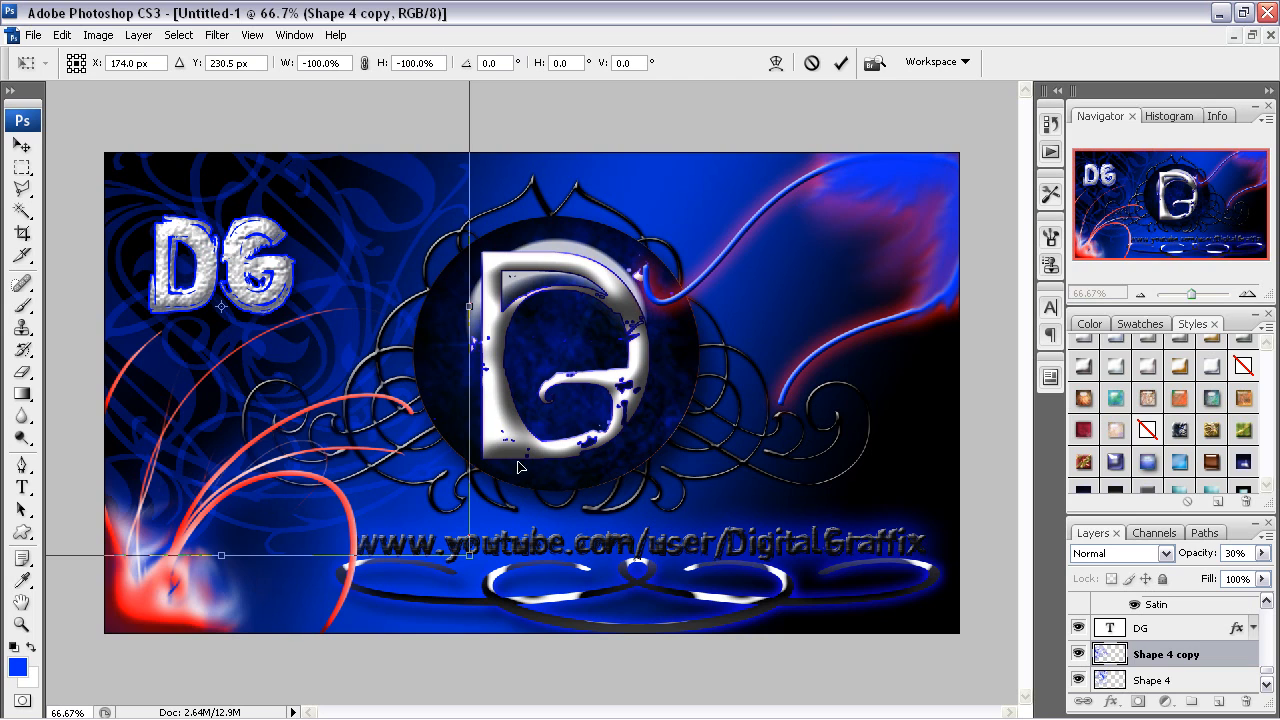
{"action": "left_click_drag", "start_coordinate": [519, 466], "coordinate": [902, 452]}
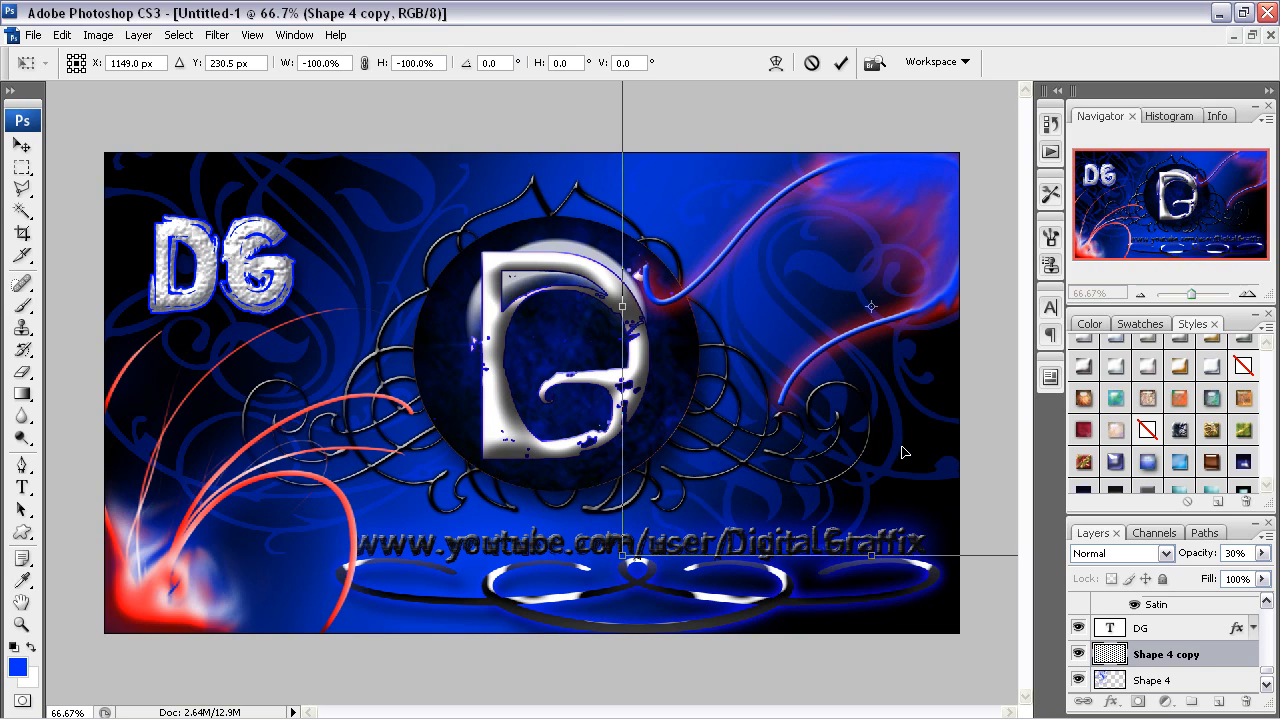
{"action": "key", "text": "Return"}
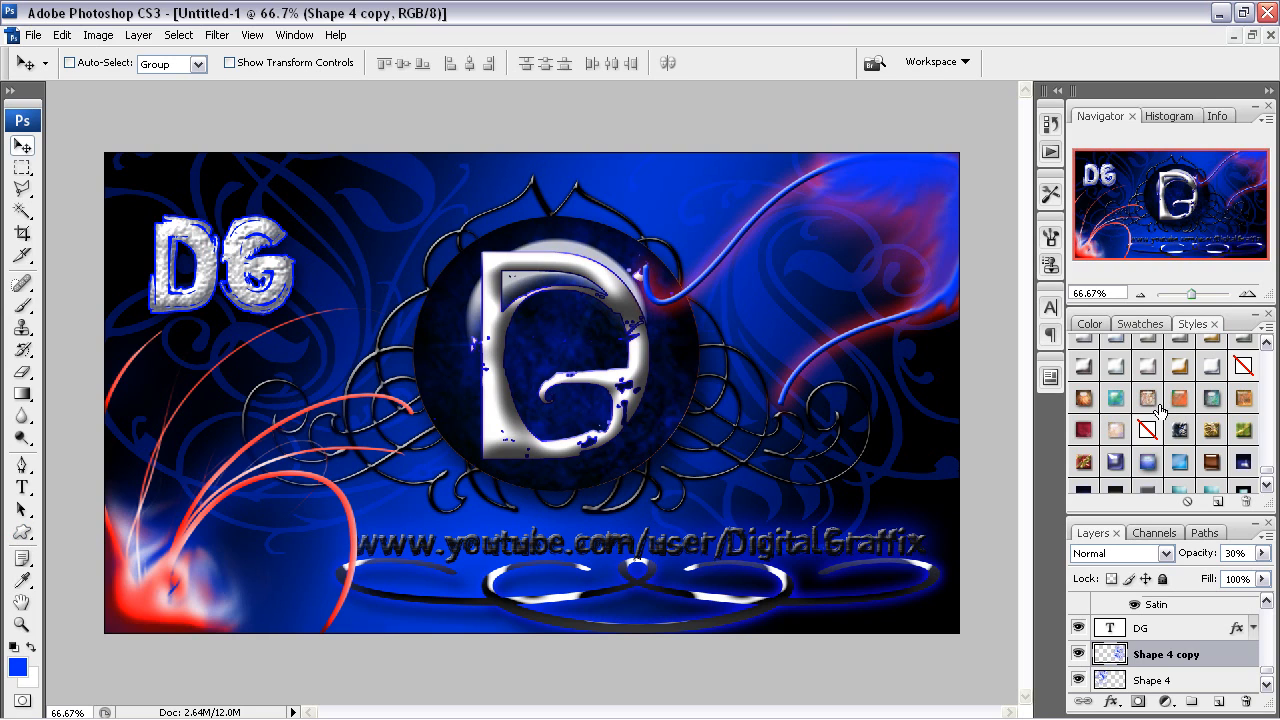
Step: Look through the layer style presets
{"action": "scroll", "coordinate": [1160, 410], "scroll_direction": "down", "scroll_amount": 2}
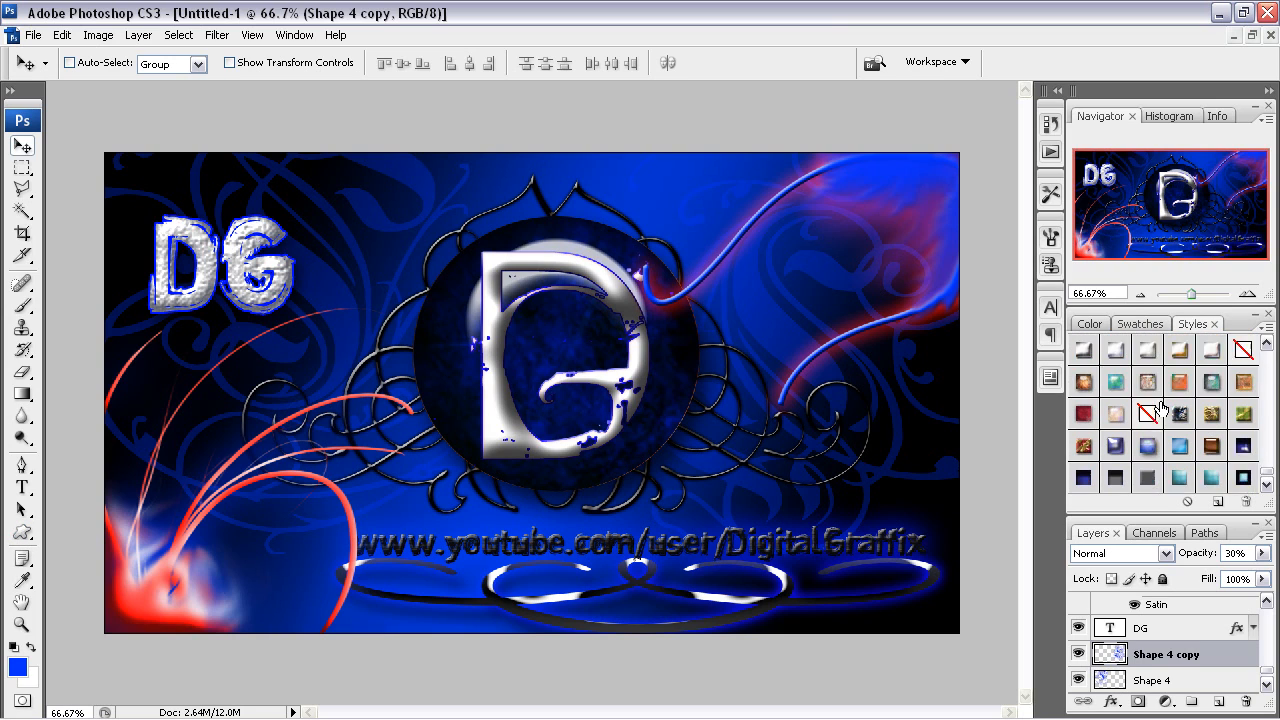
{"action": "scroll", "coordinate": [1162, 407], "scroll_direction": "down", "scroll_amount": 2}
{"action": "scroll", "coordinate": [1162, 407], "scroll_direction": "up", "scroll_amount": 3}
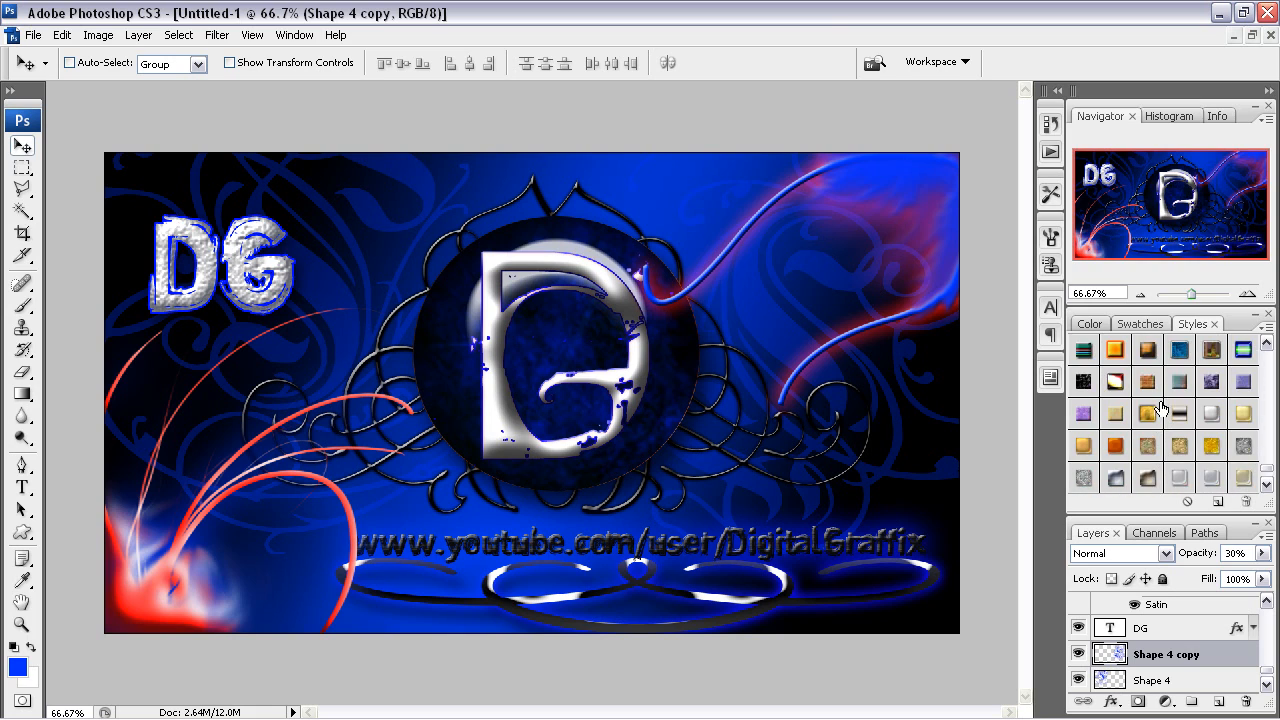
{"action": "scroll", "coordinate": [1160, 403], "scroll_direction": "down", "scroll_amount": 5}
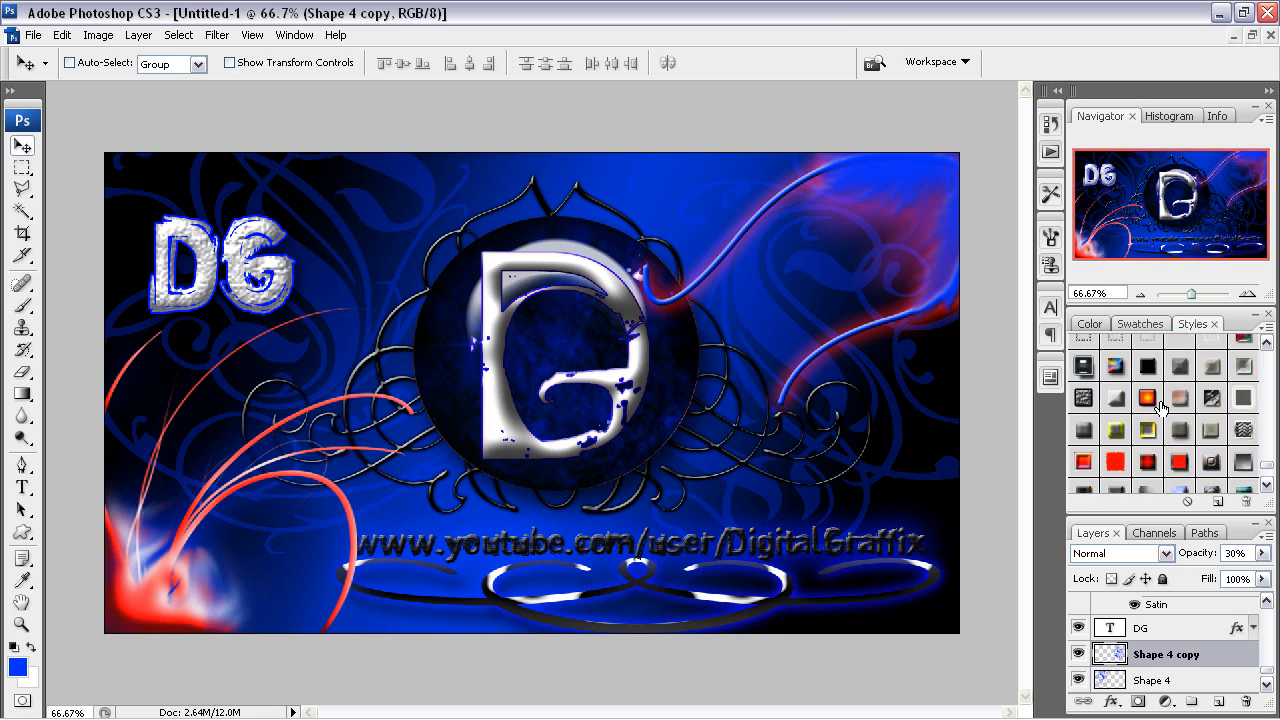